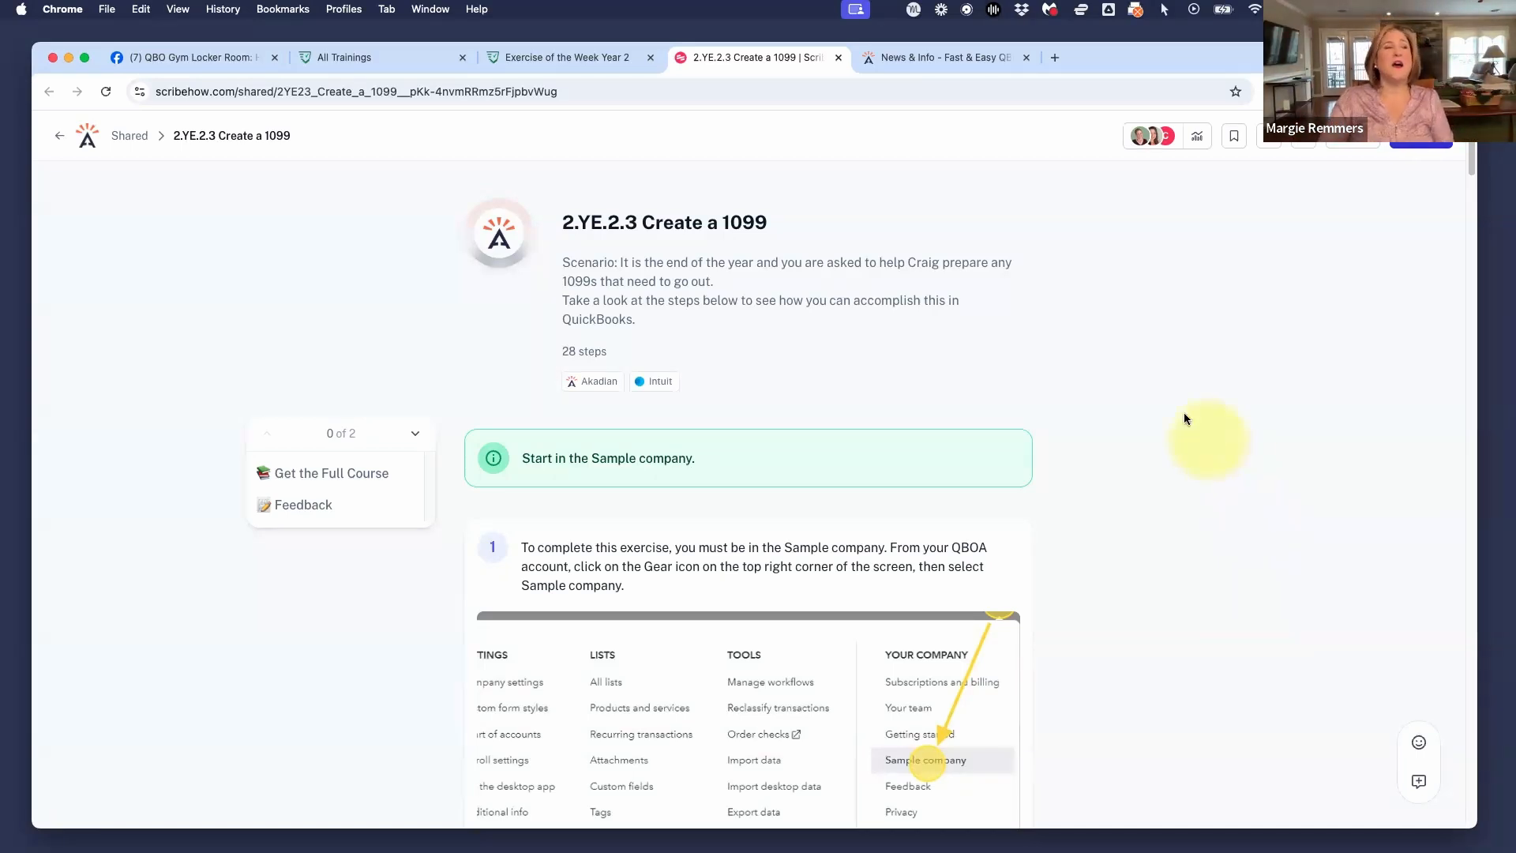
Replace the News & Info page with a new one, load akadian.com/qboa, and complete the security verification to enter the QuickBooks sample company
left_click(1026, 58)
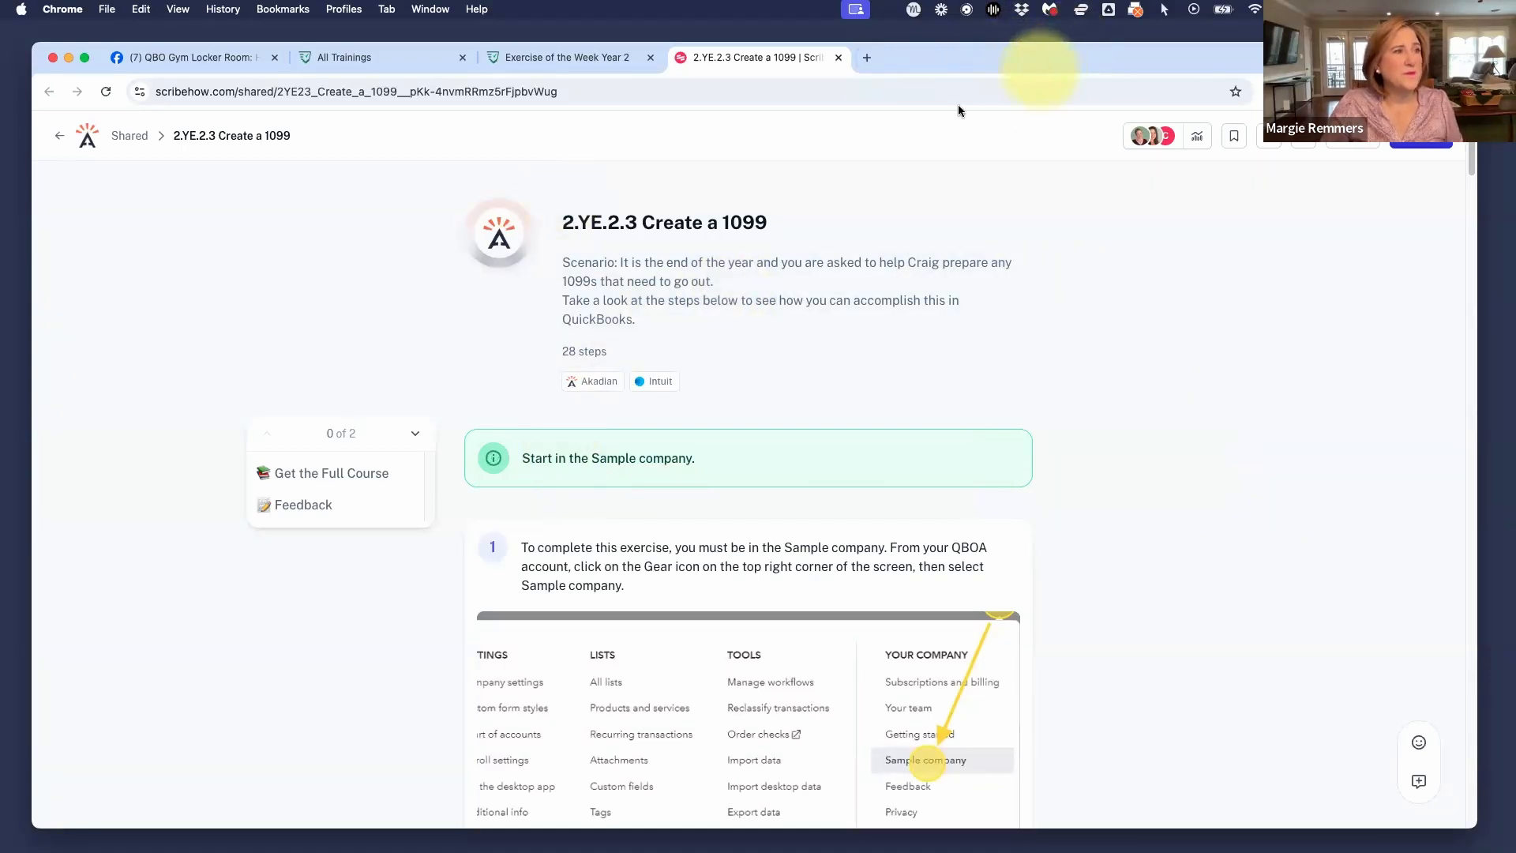
left_click(865, 59)
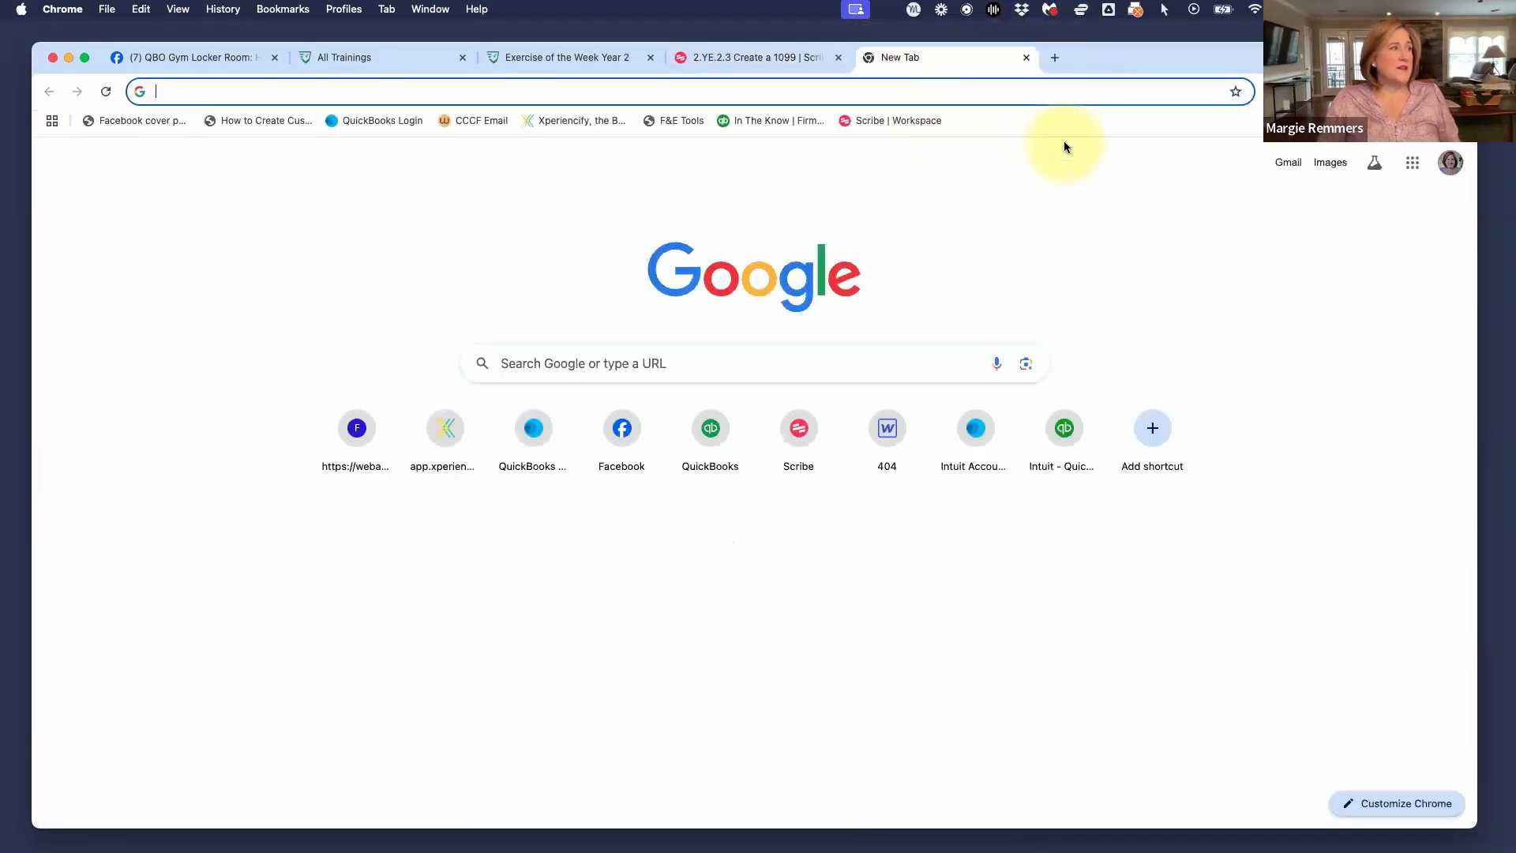
type("a")
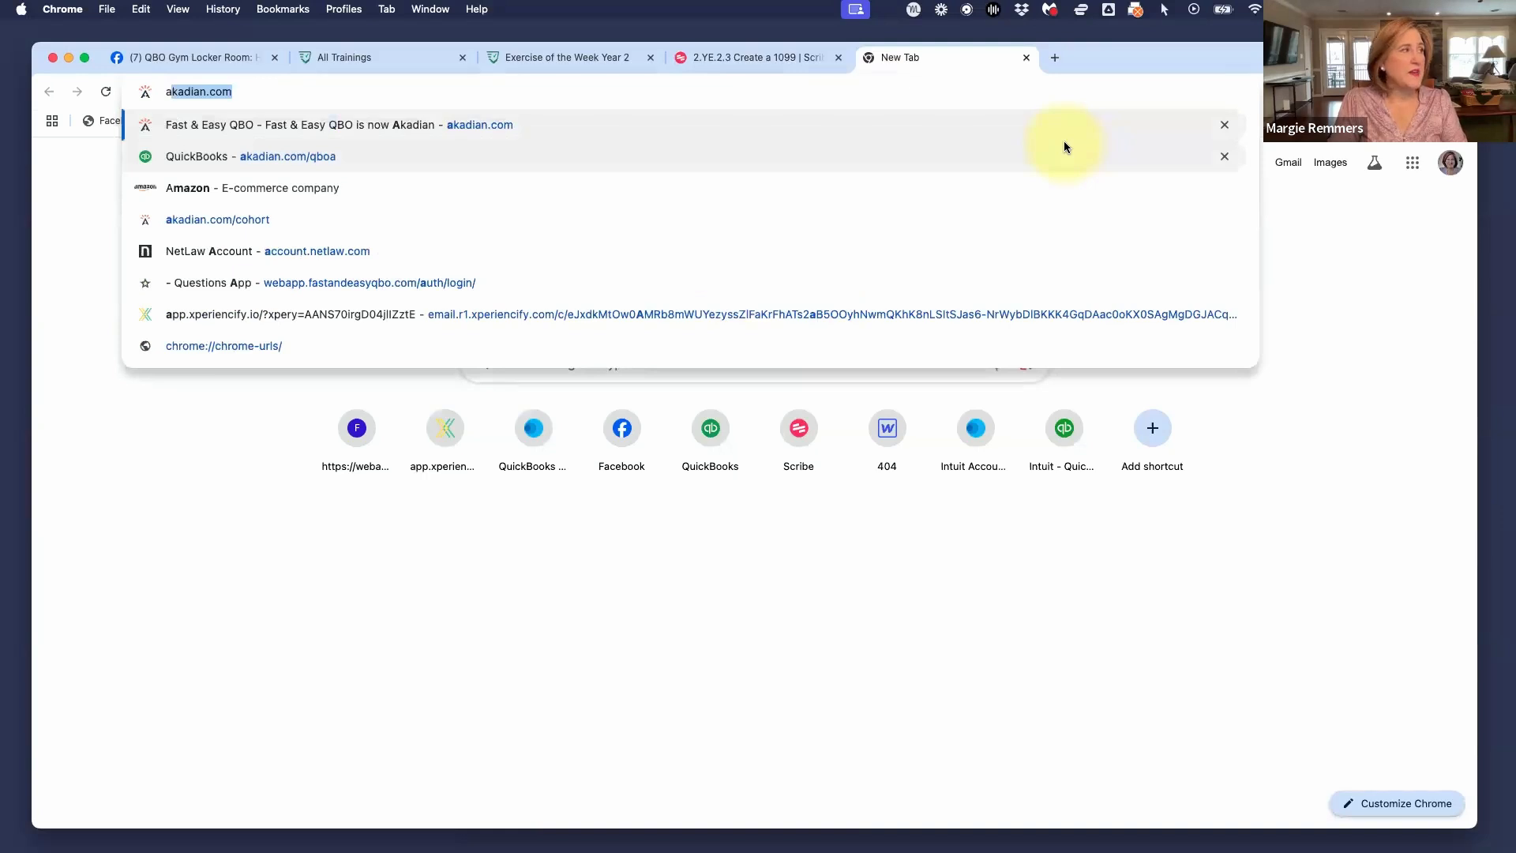
type("kadian.com")
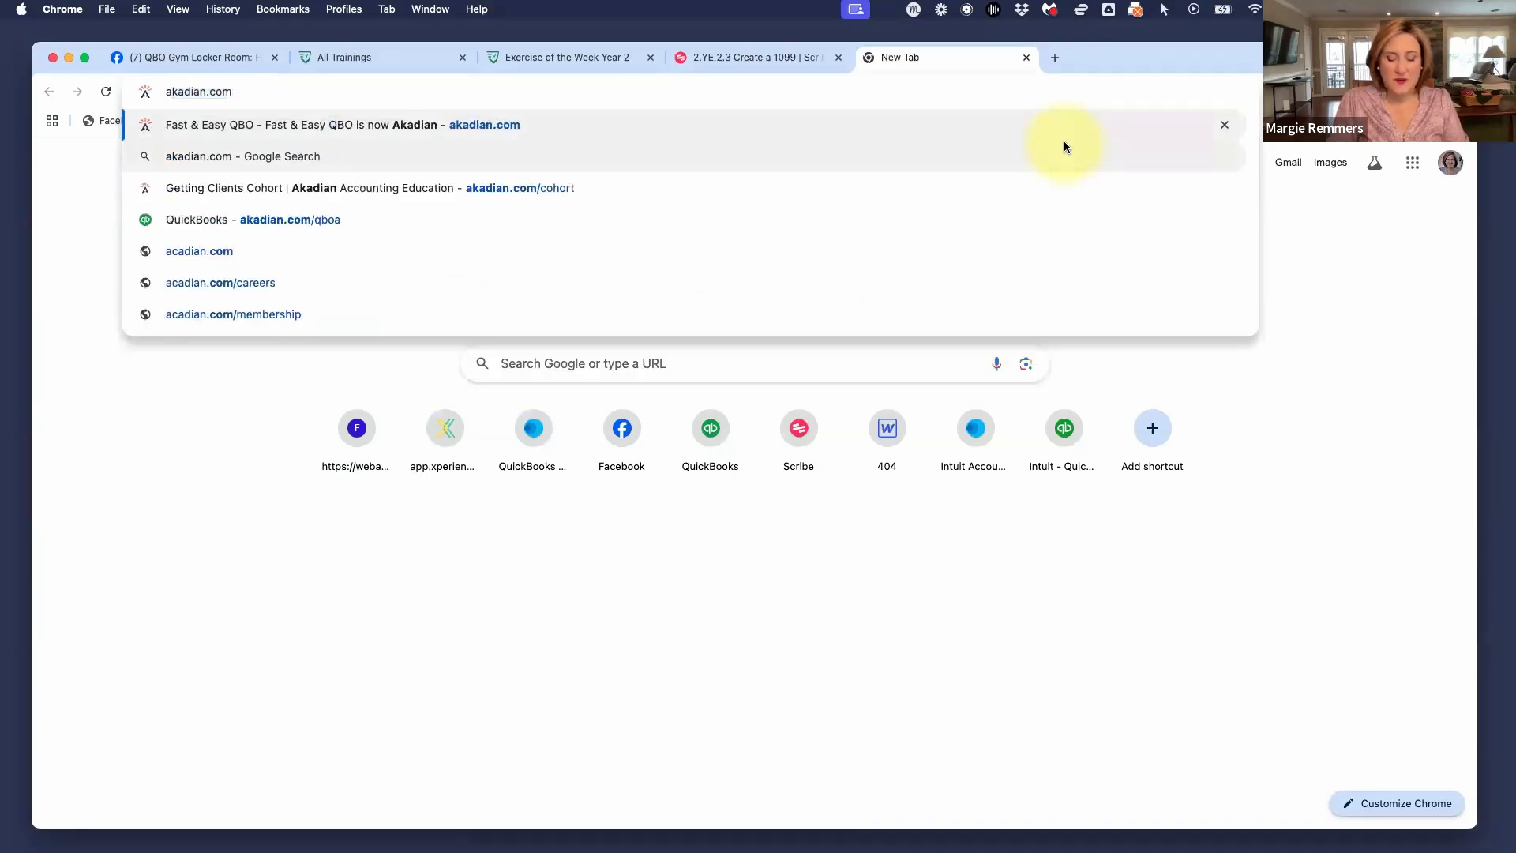
type("/qbo")
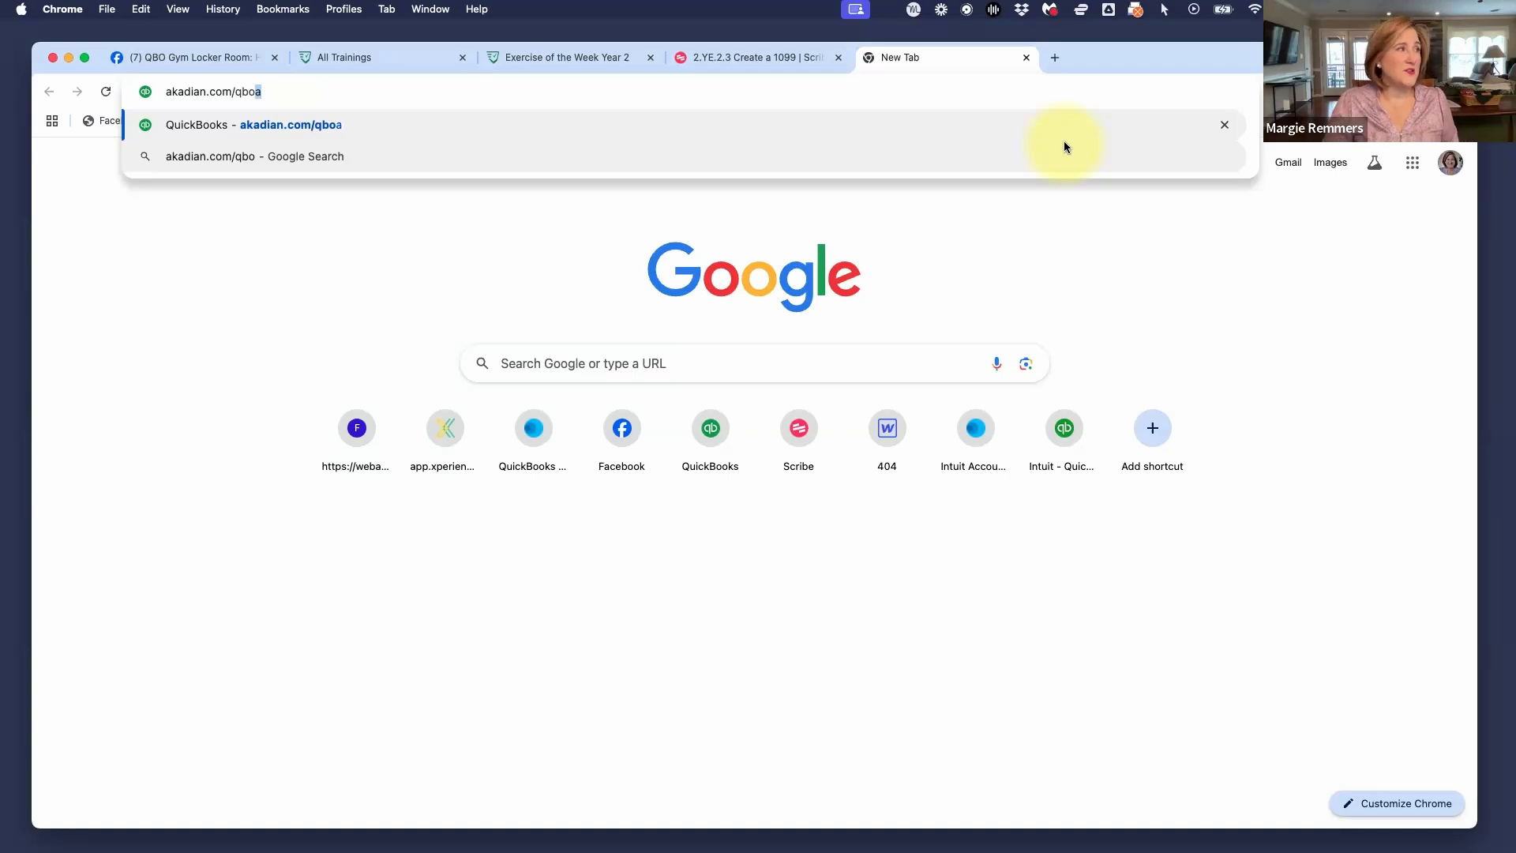
key("Return")
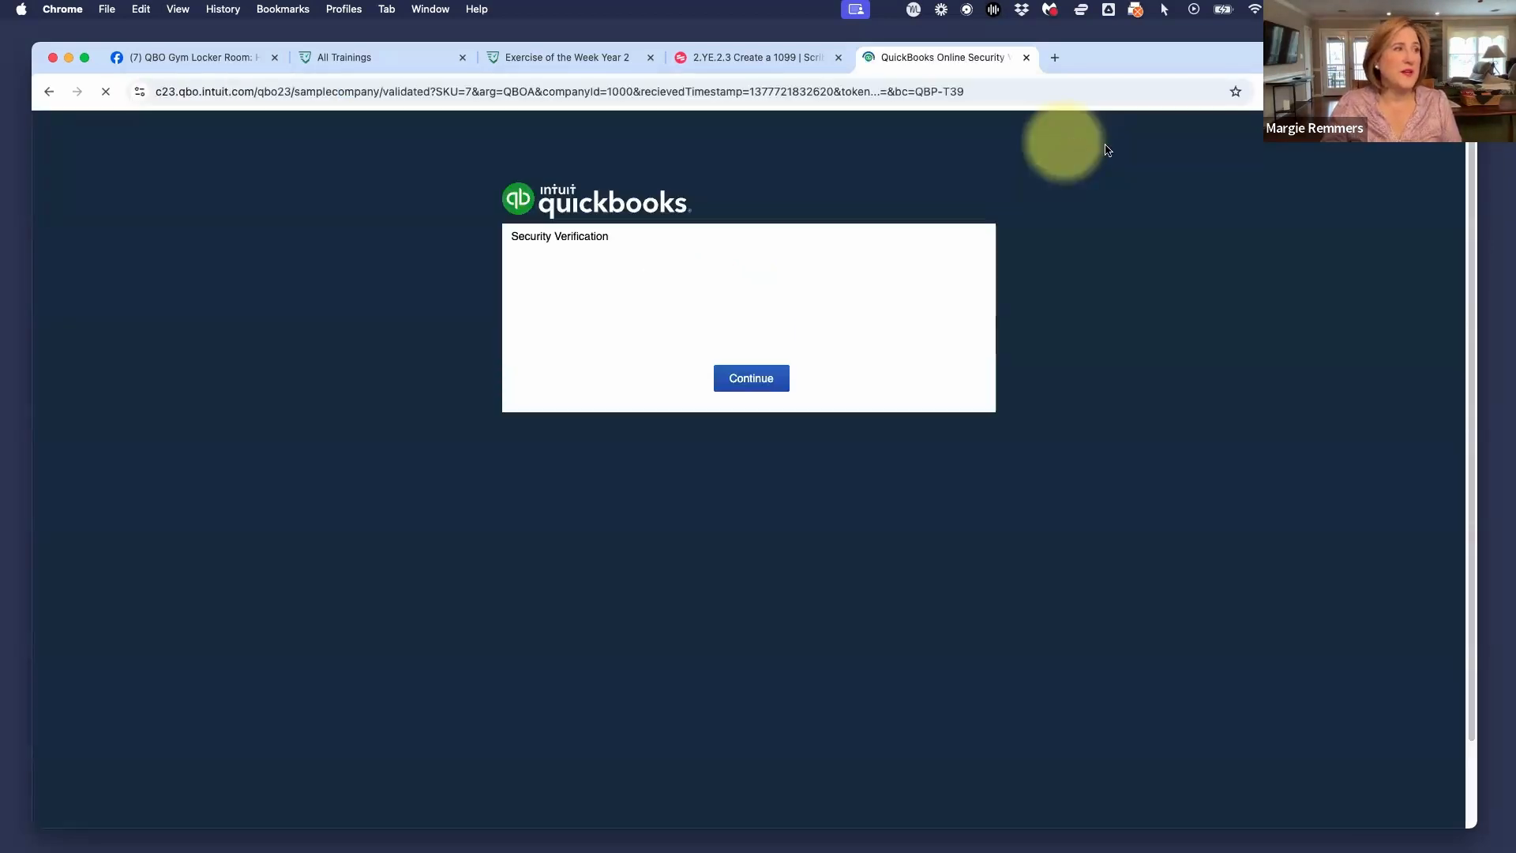
left_click(656, 299)
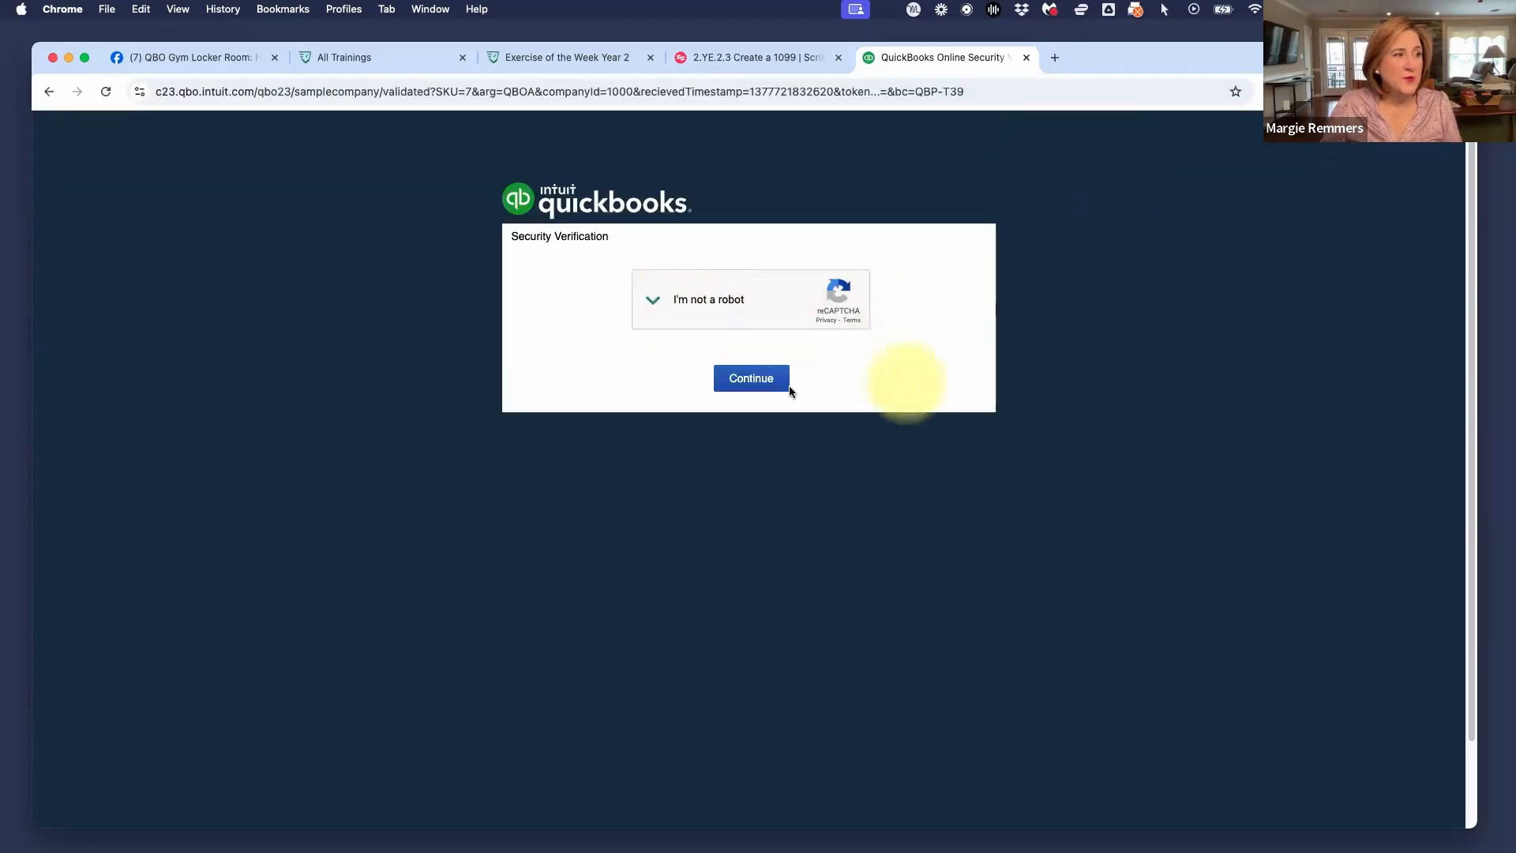
left_click(754, 380)
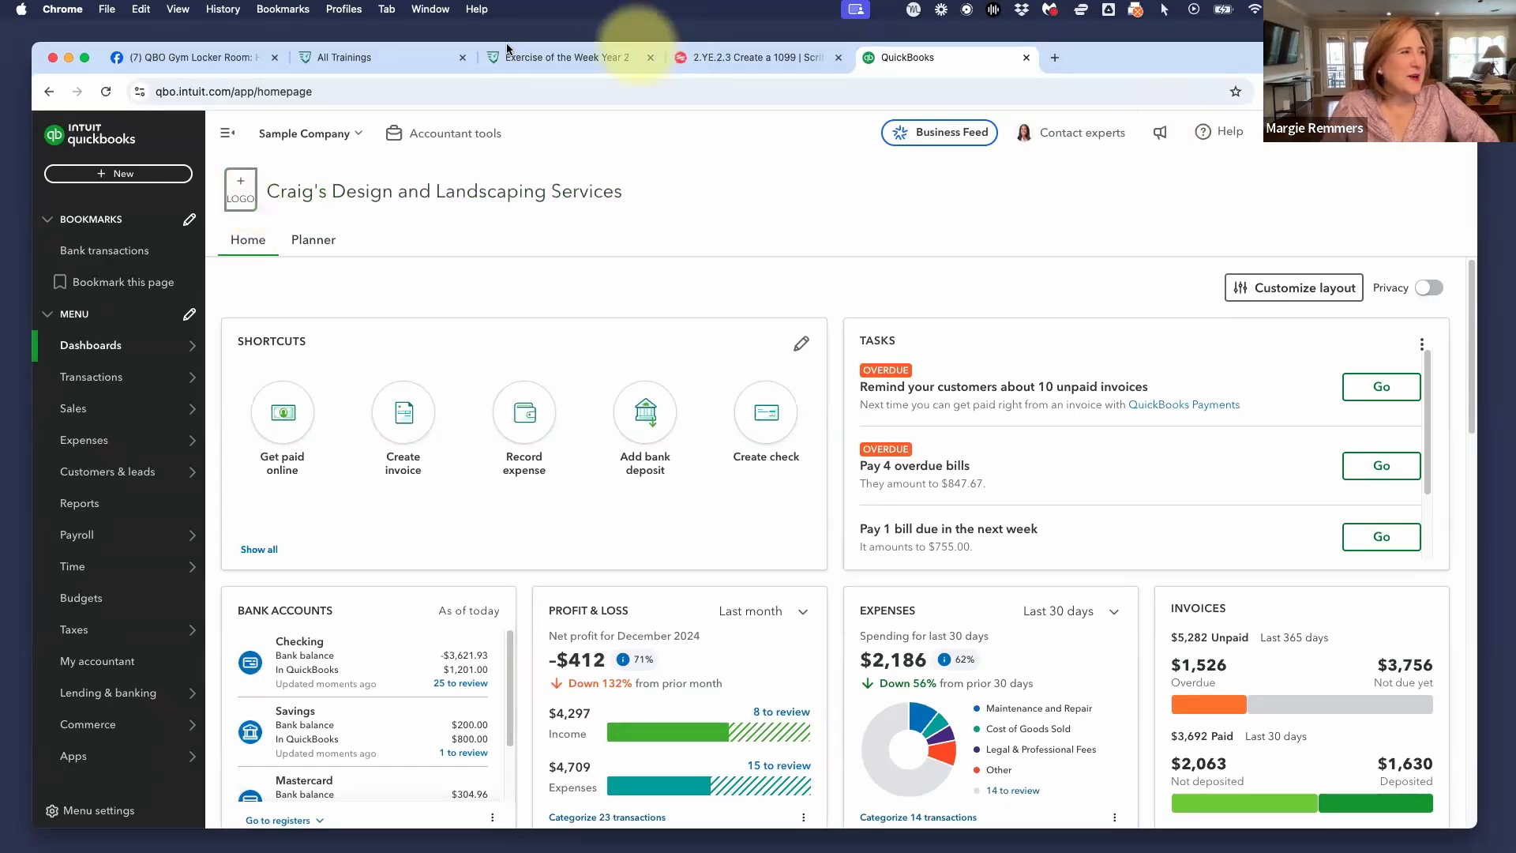
Return to the 2.YE.2.3 Create a 1099 guide and read its opening instructions through step 2 on contractors
left_click(753, 58)
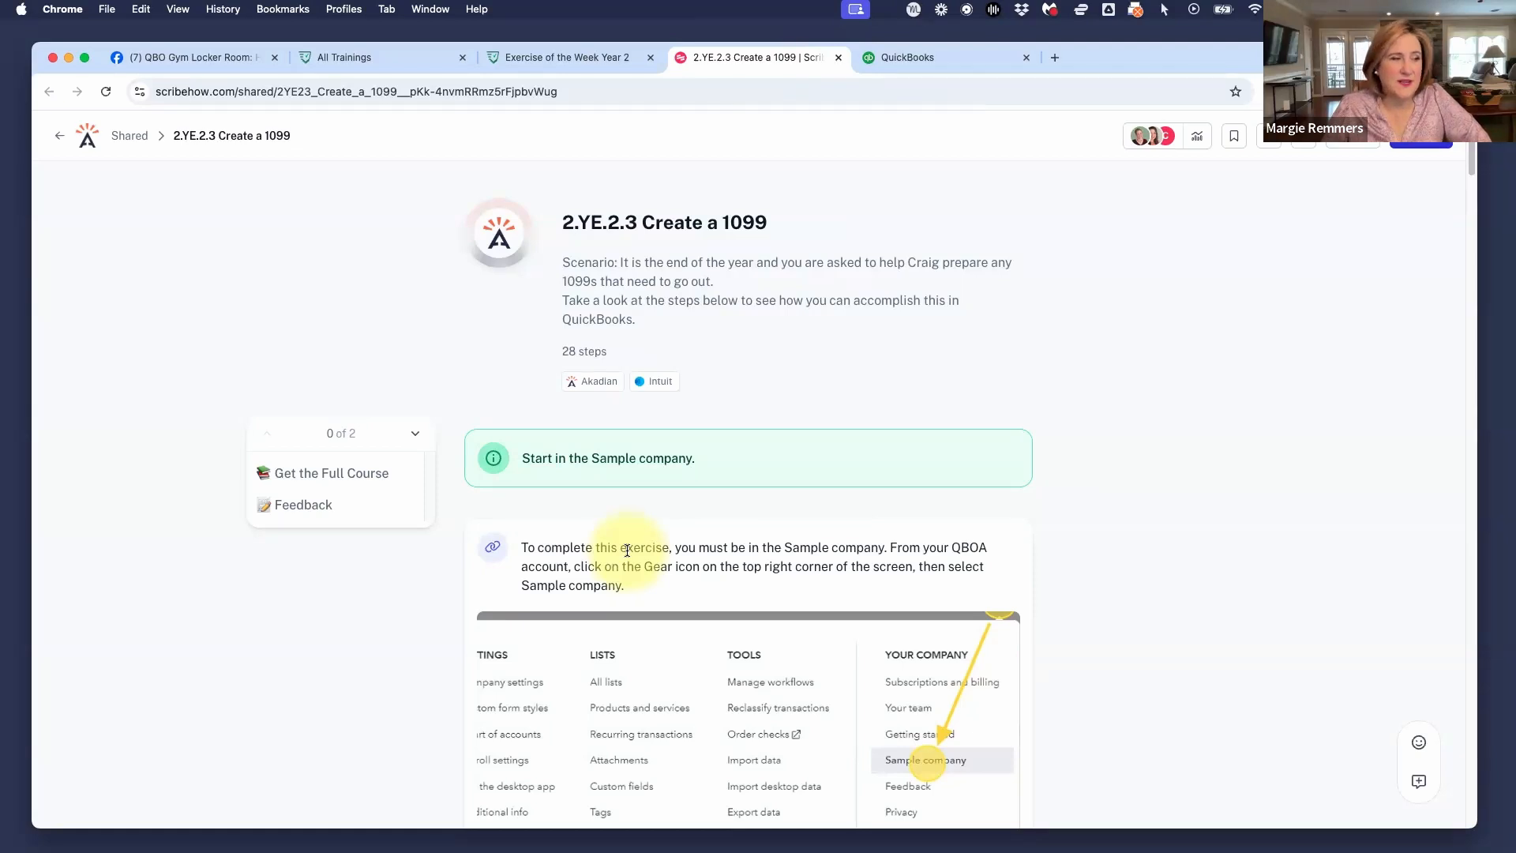
scroll(627, 550, "down", 5)
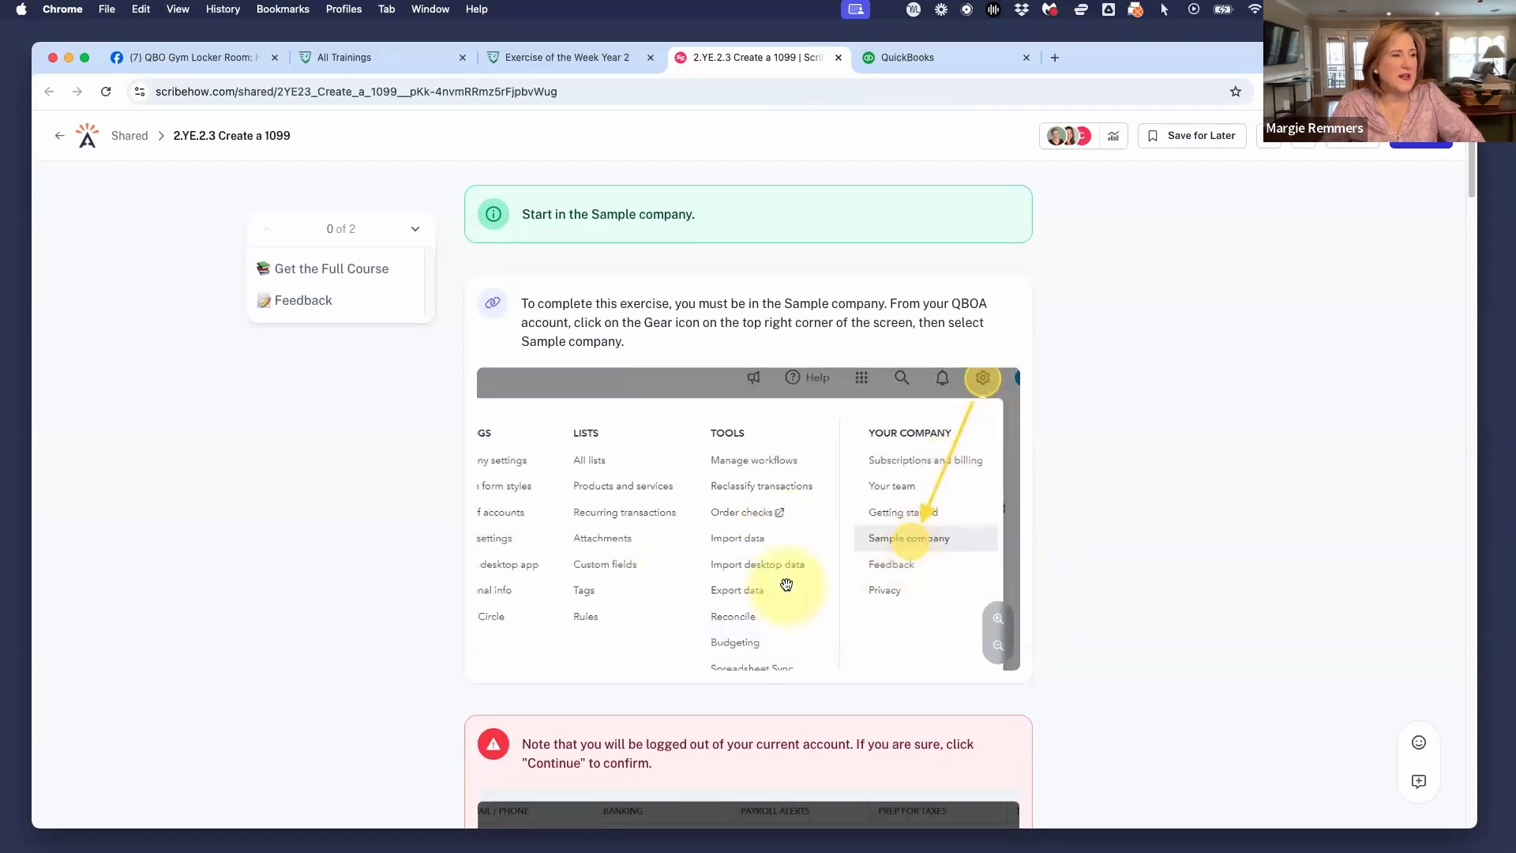
scroll(786, 589, "down", 4)
scroll(786, 589, "down", 4)
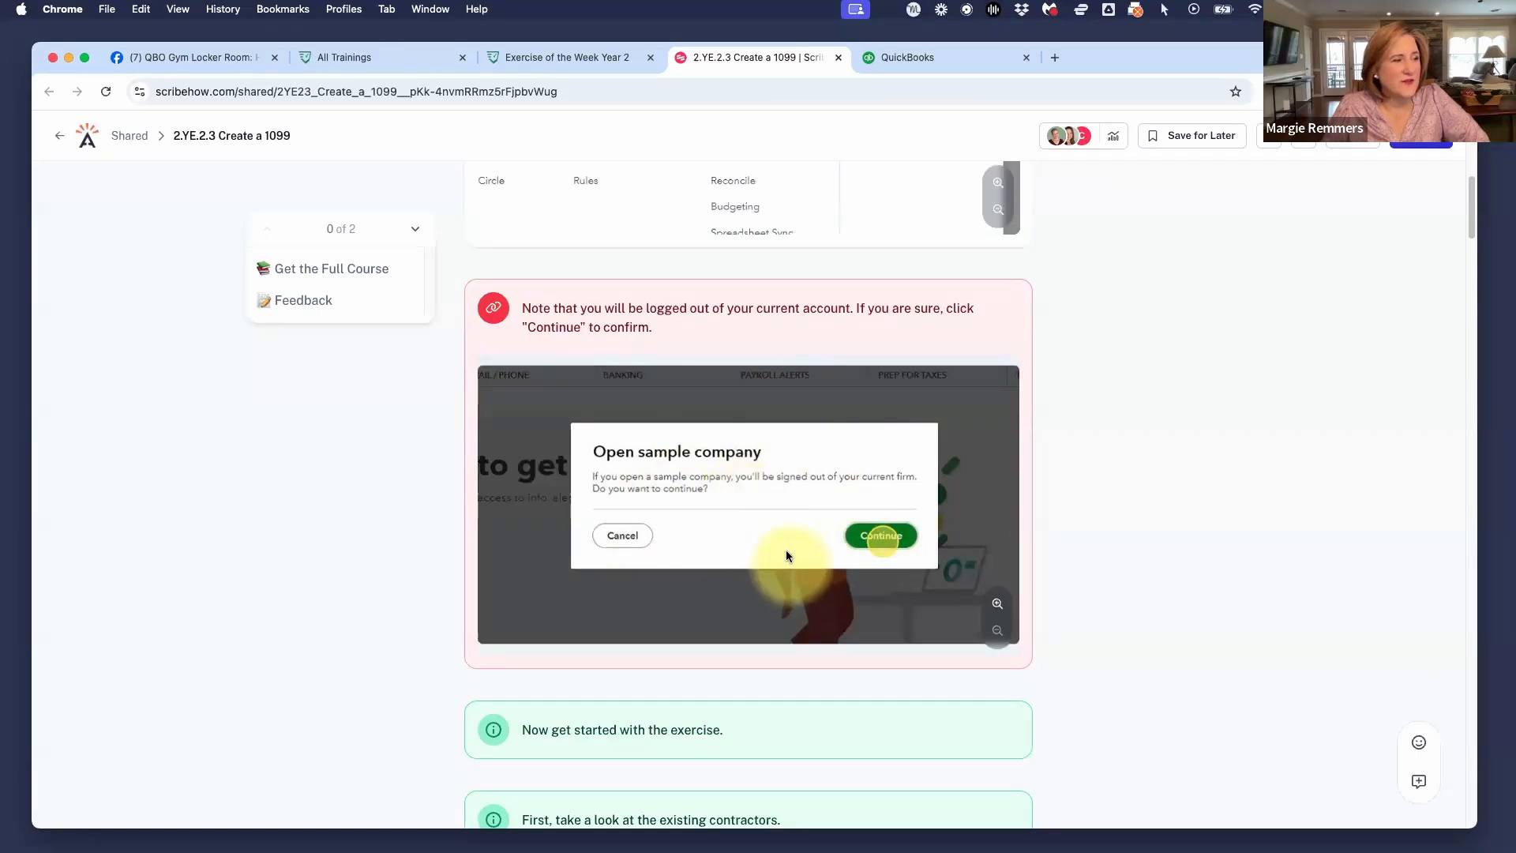
scroll(786, 554, "down", 1)
scroll(784, 549, "down", 8)
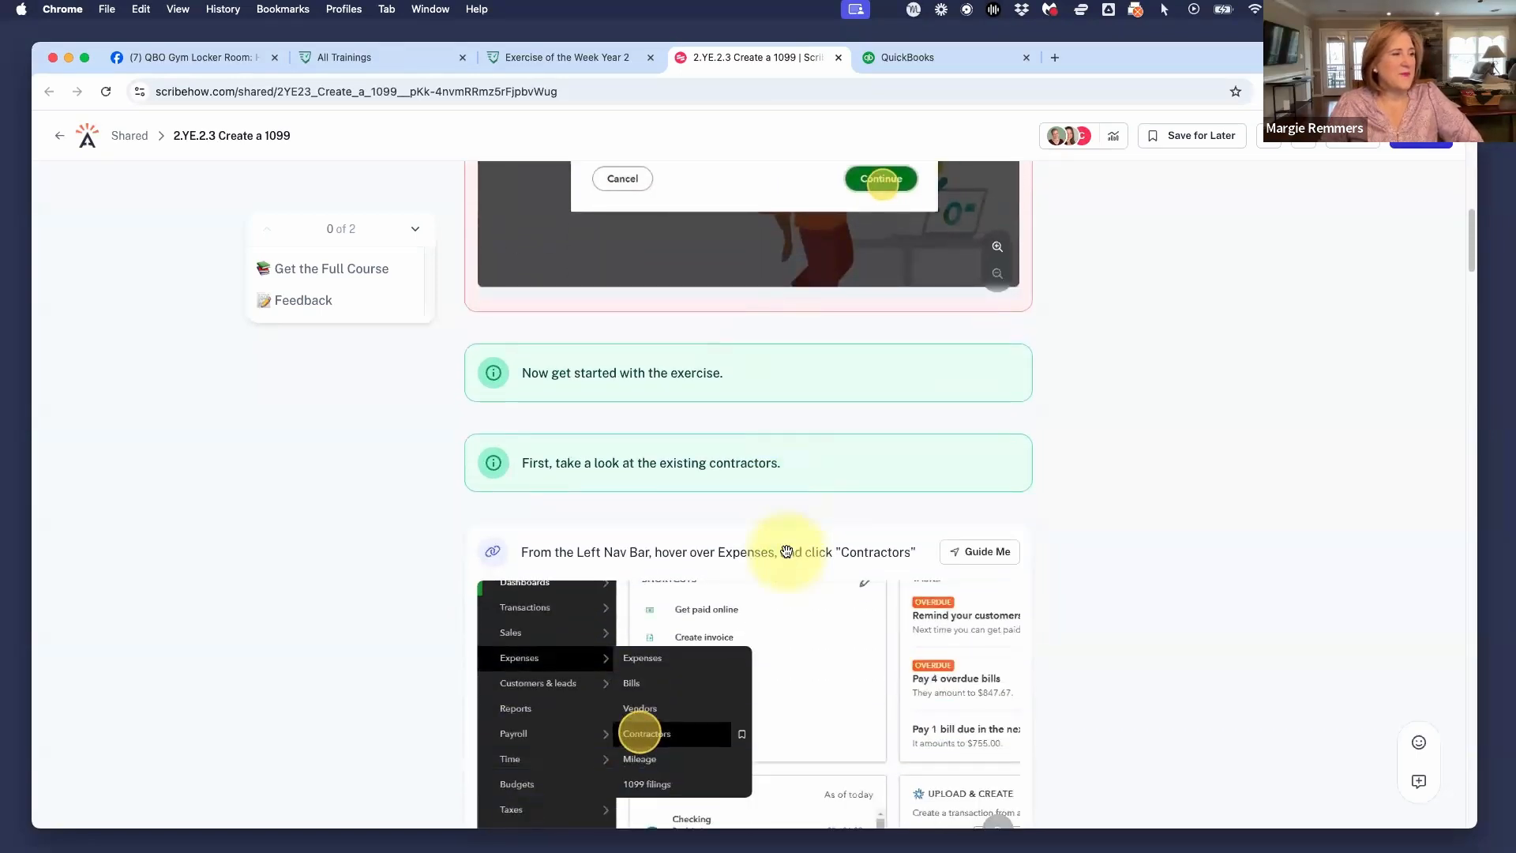
scroll(786, 551, "down", 1)
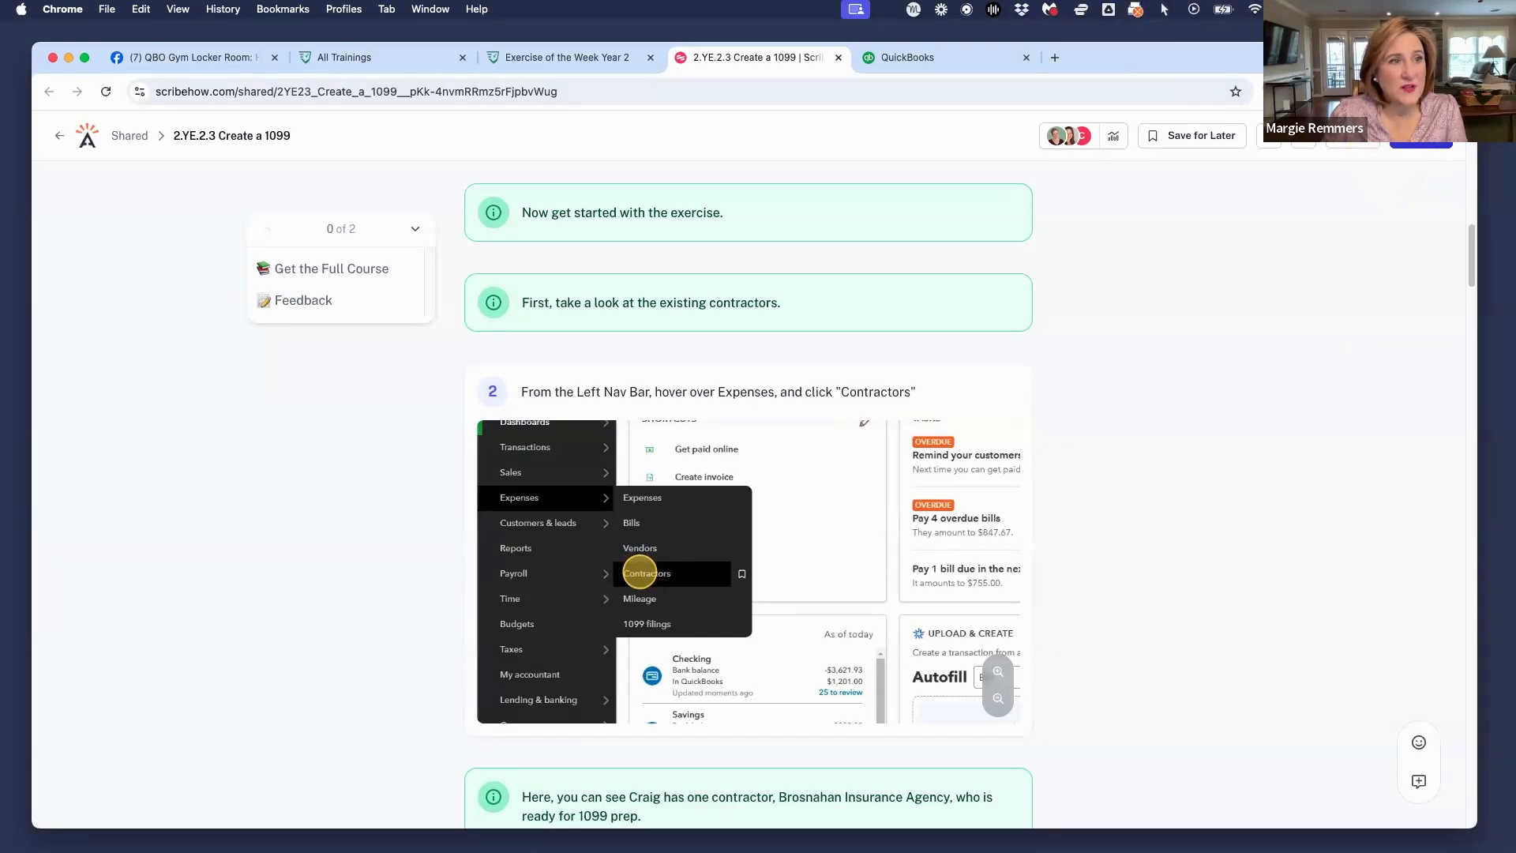
Open the browser's extension manager and look through the installed extensions for Scribe
left_click(1390, 92)
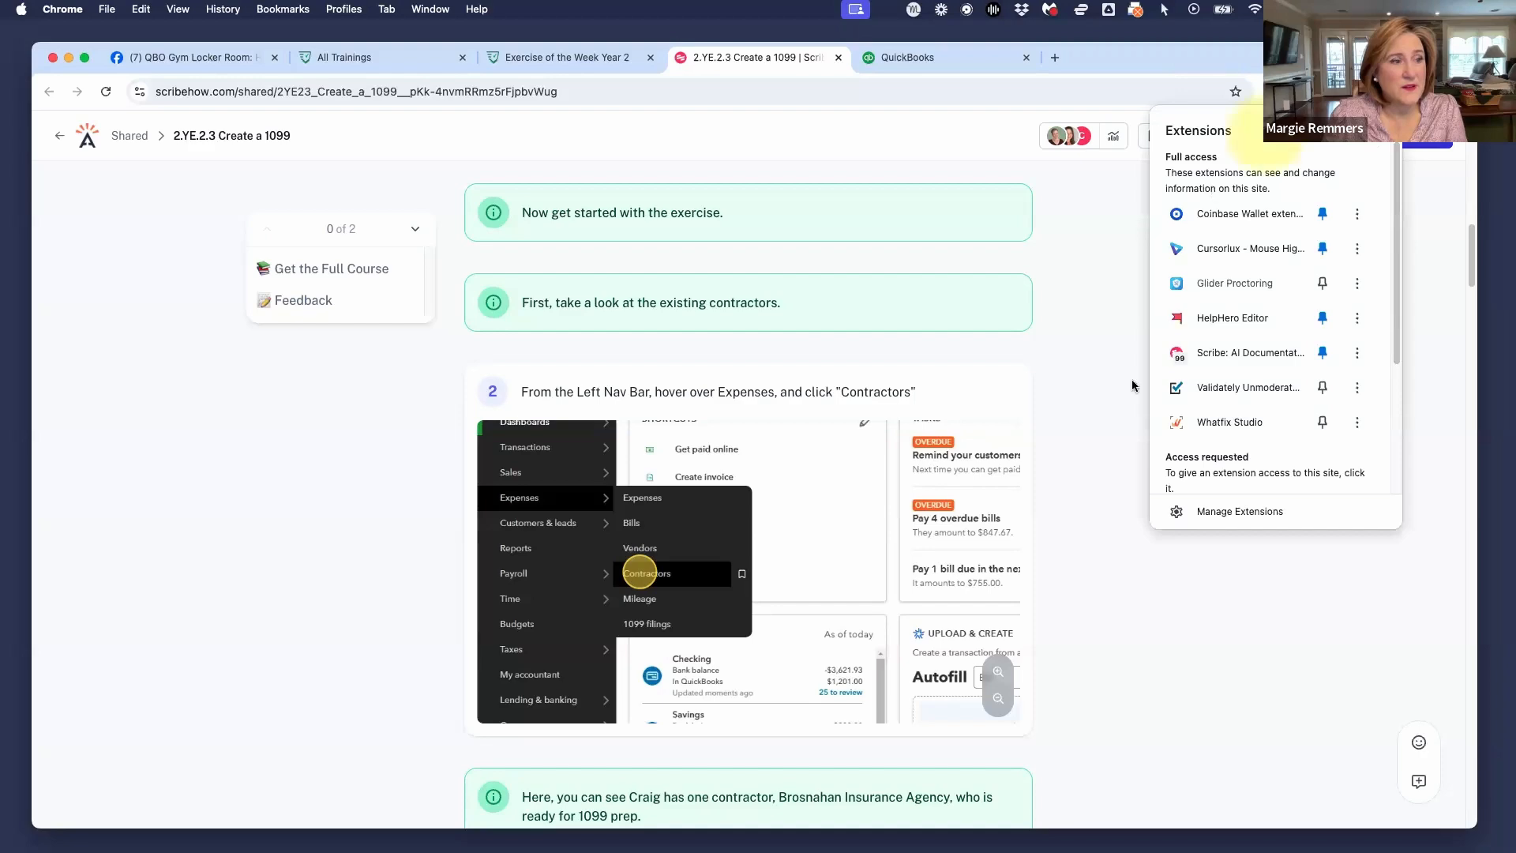
left_click(1240, 512)
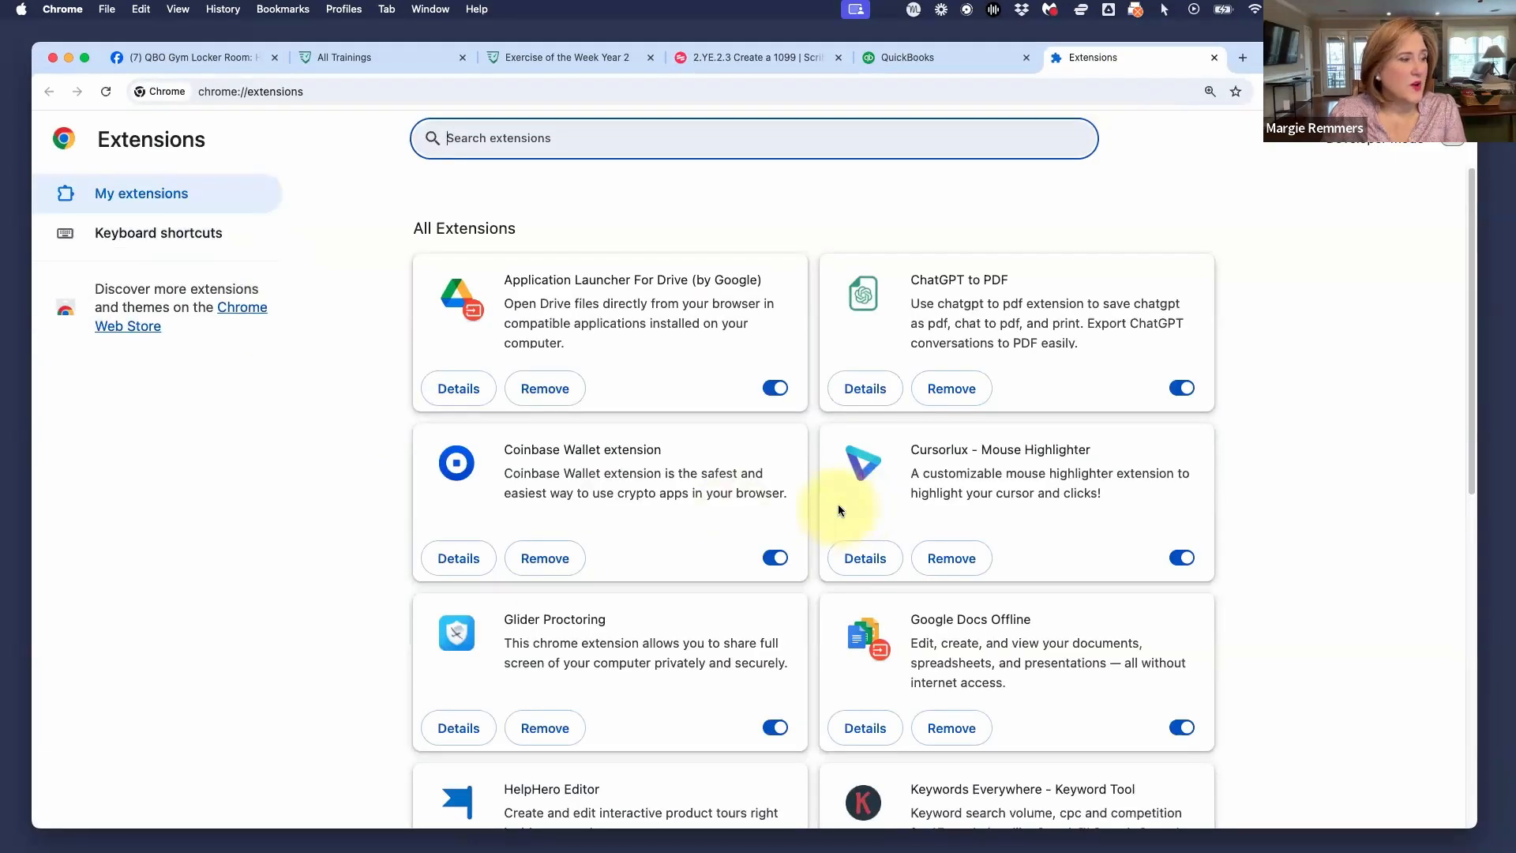
scroll(837, 503, "down", 5)
scroll(837, 504, "down", 4)
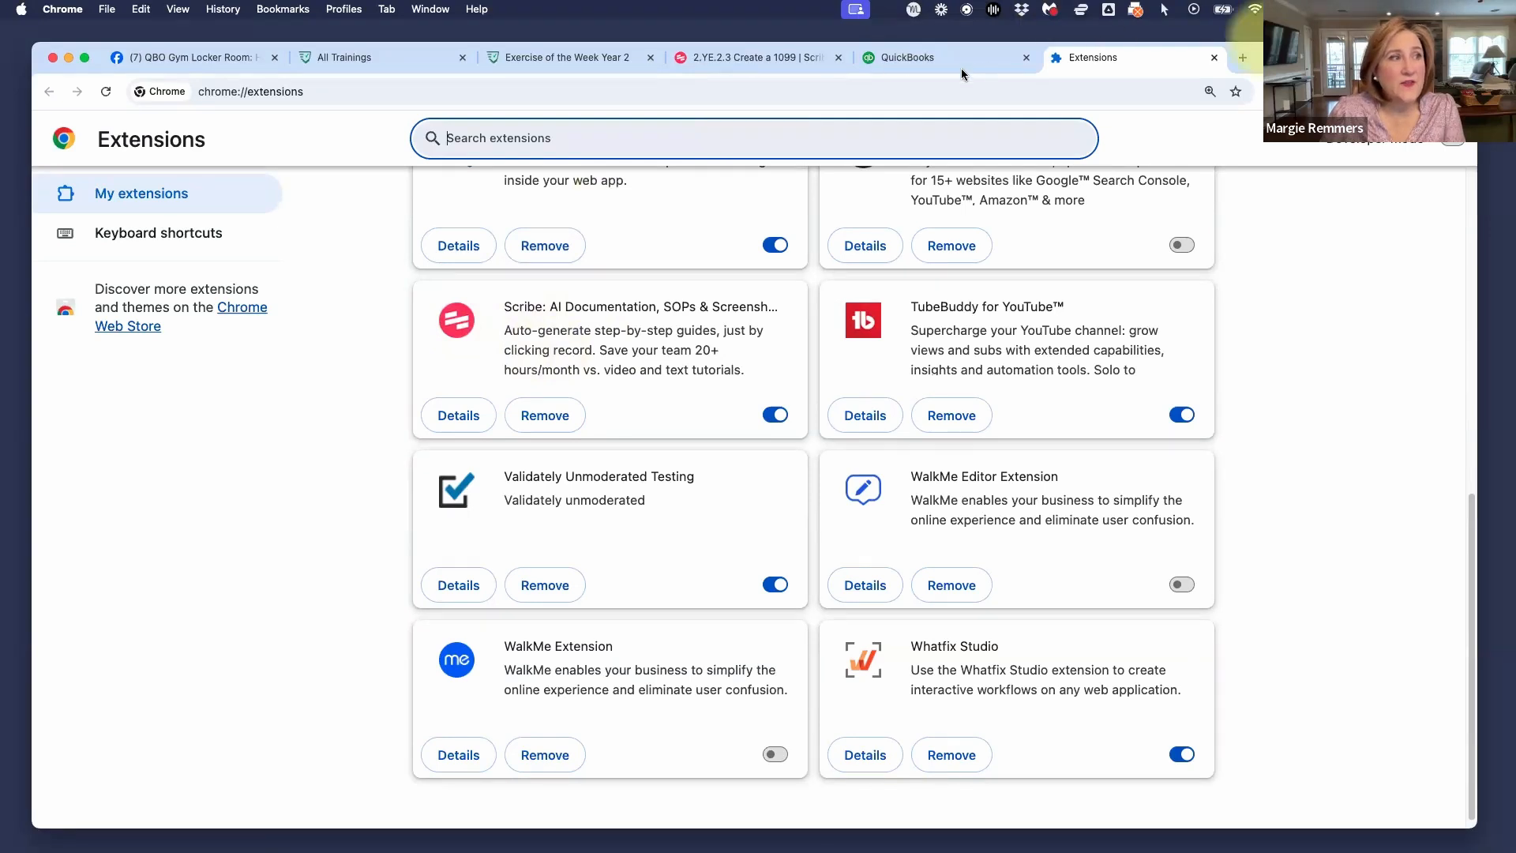
Return to the Create a 1099 guide and launch its Guide Me follow-along for step 2 on the QuickBooks homepage
left_click(747, 63)
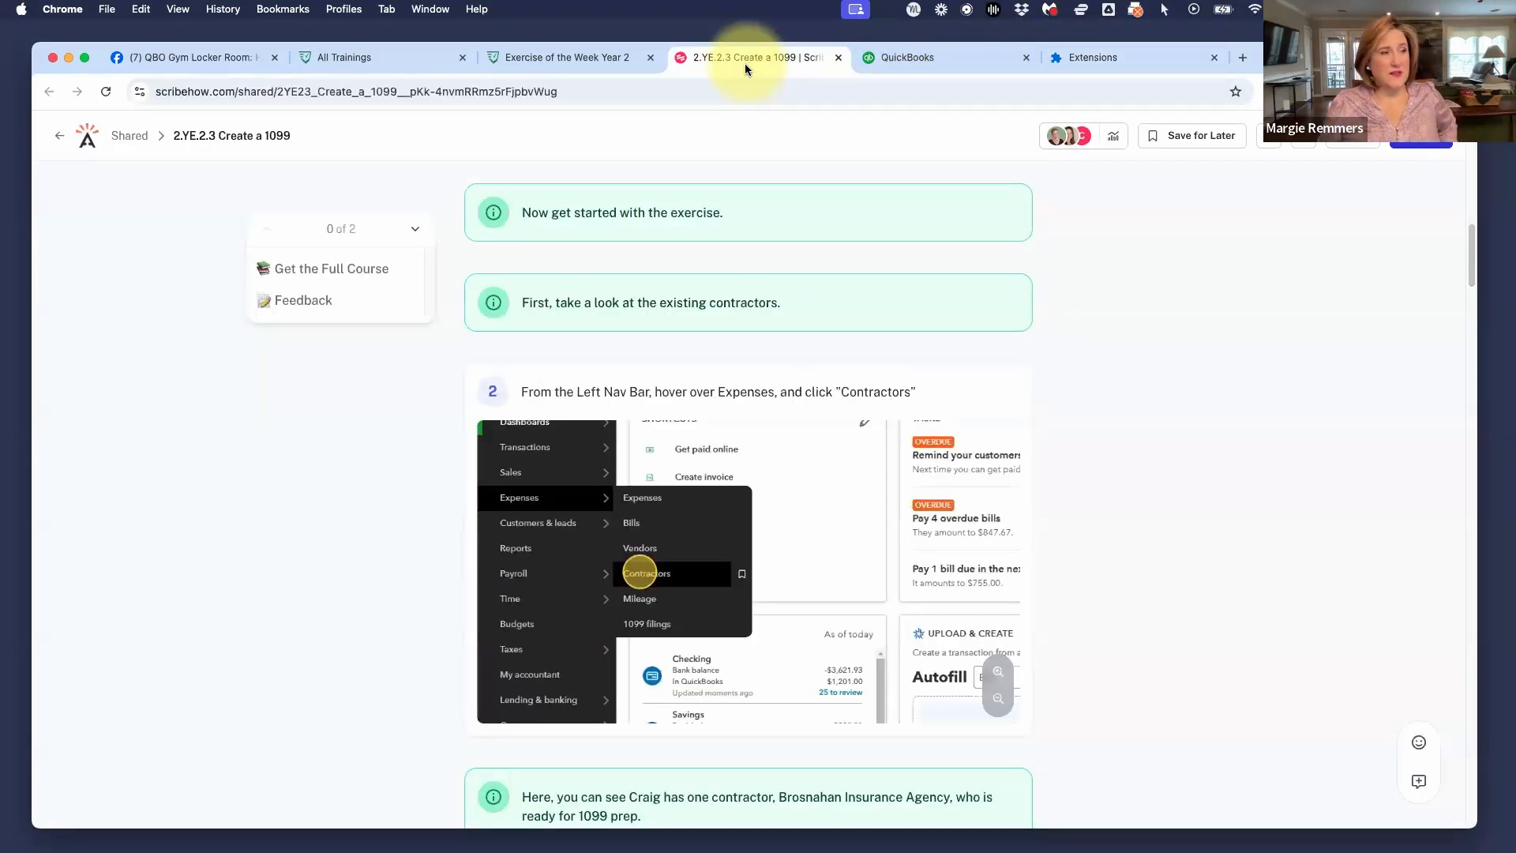
mouse_move(983, 397)
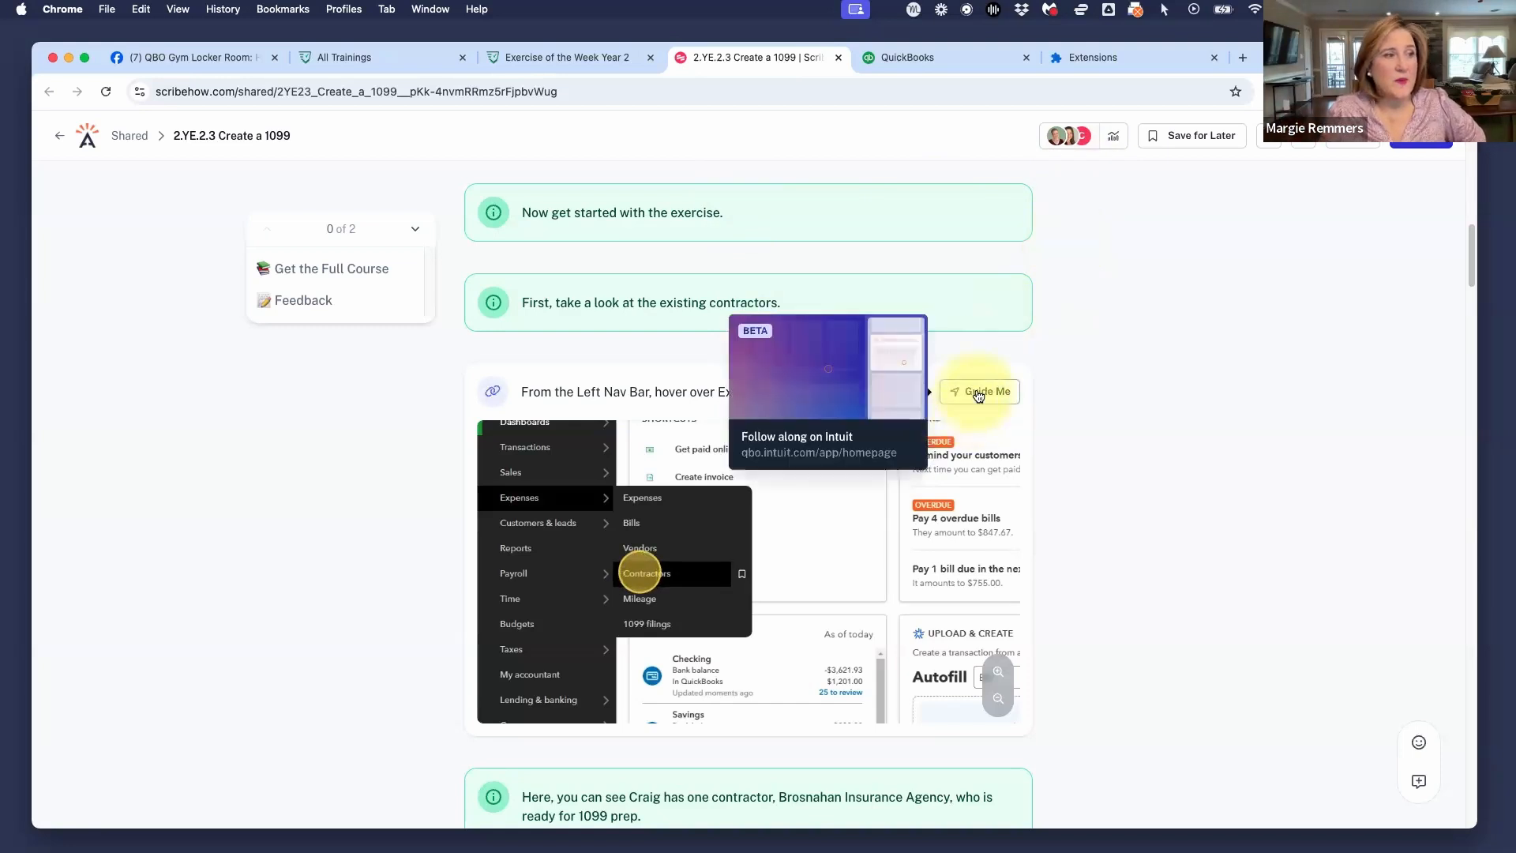
left_click(977, 392)
left_click(1067, 205)
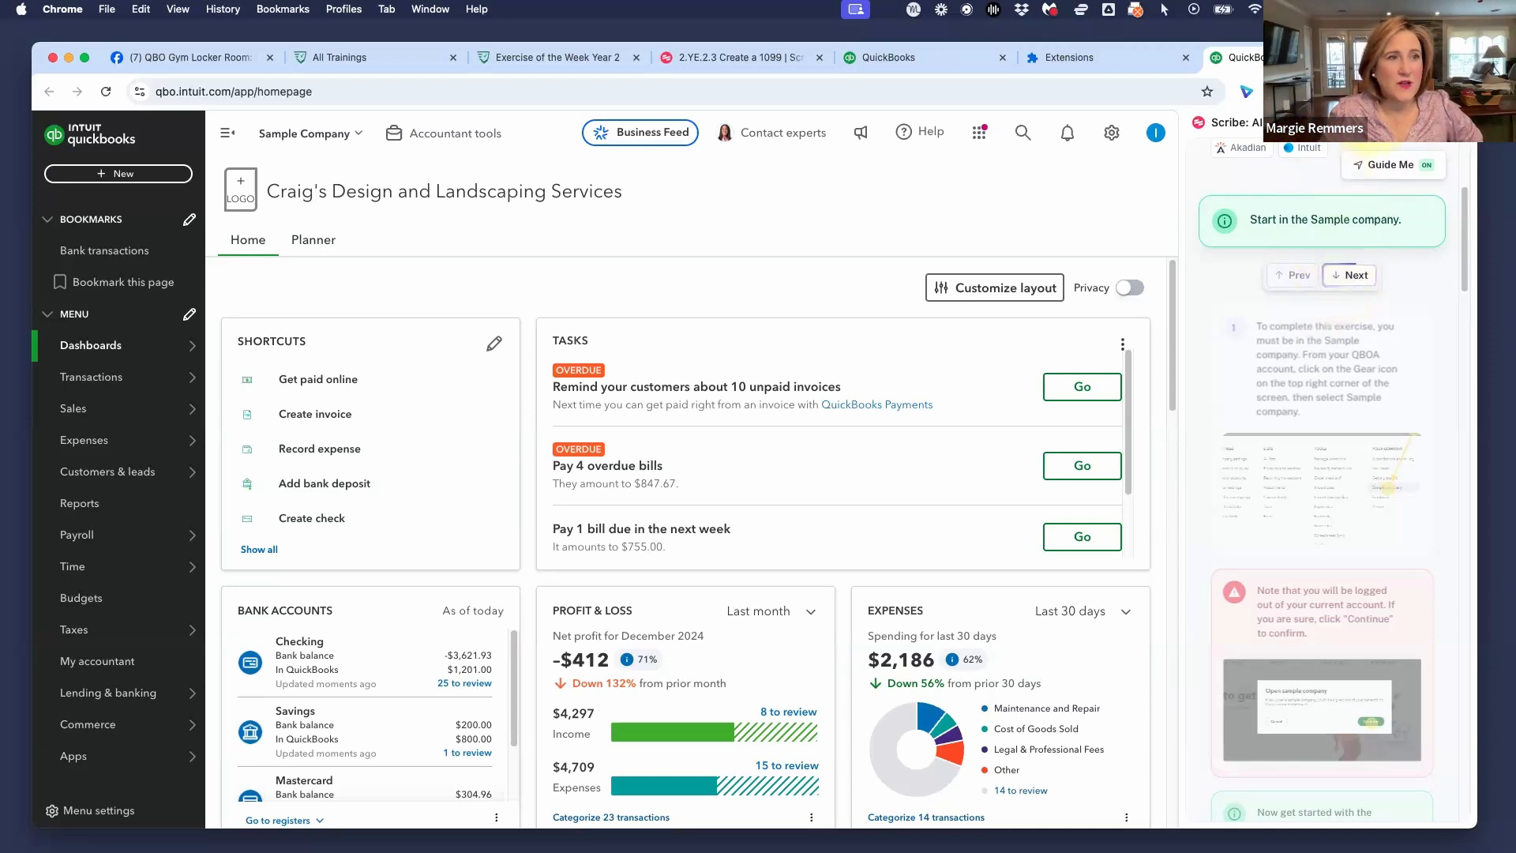
Turn off Guide Me, advance the guide to step 2, and widen the Scribe side panel beside QuickBooks
left_click(1393, 166)
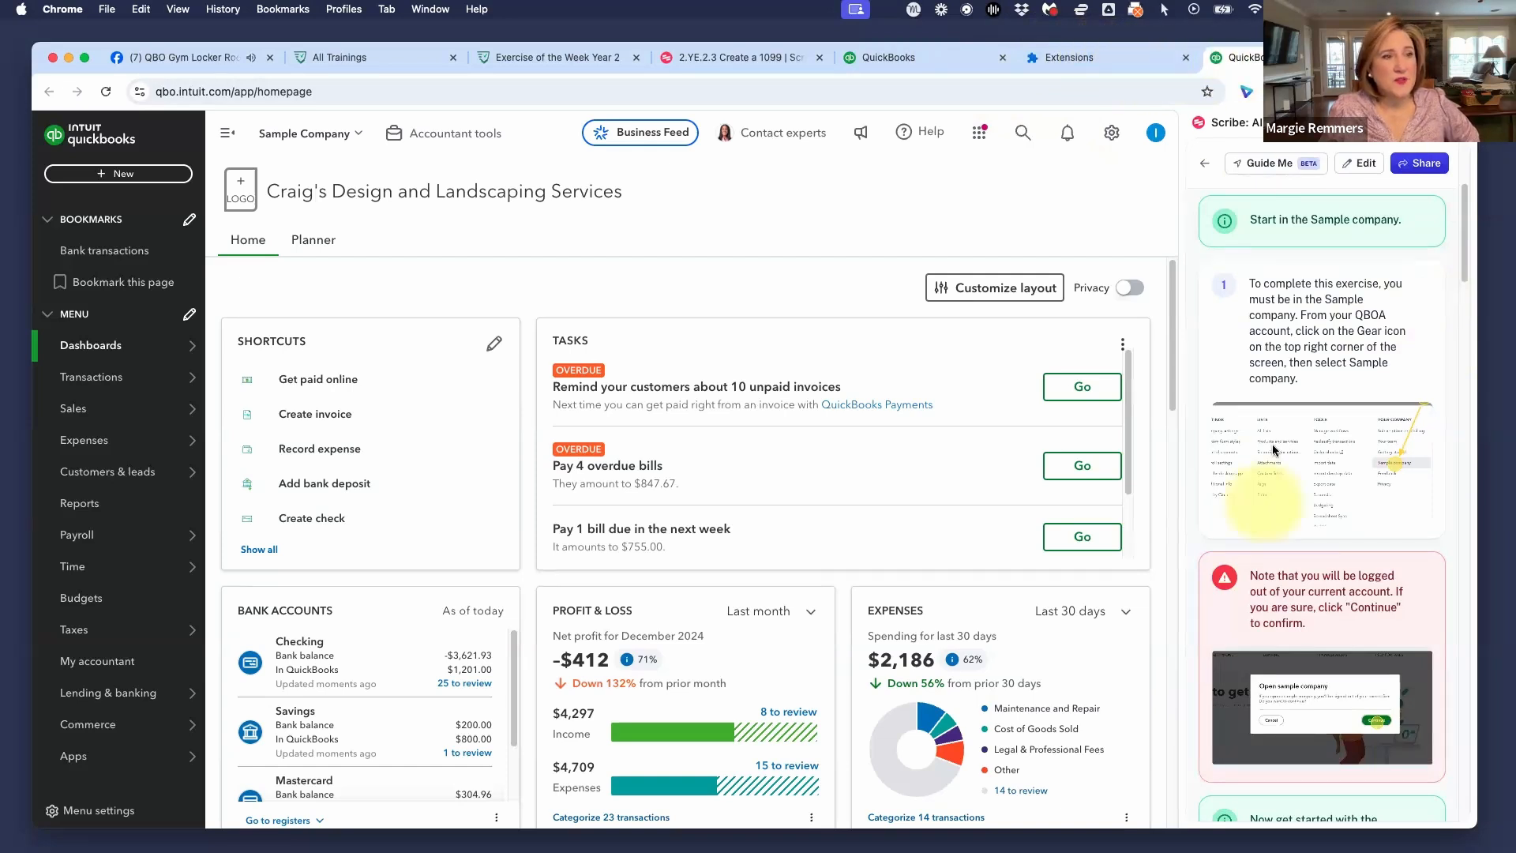
scroll(1273, 450, "down", 10)
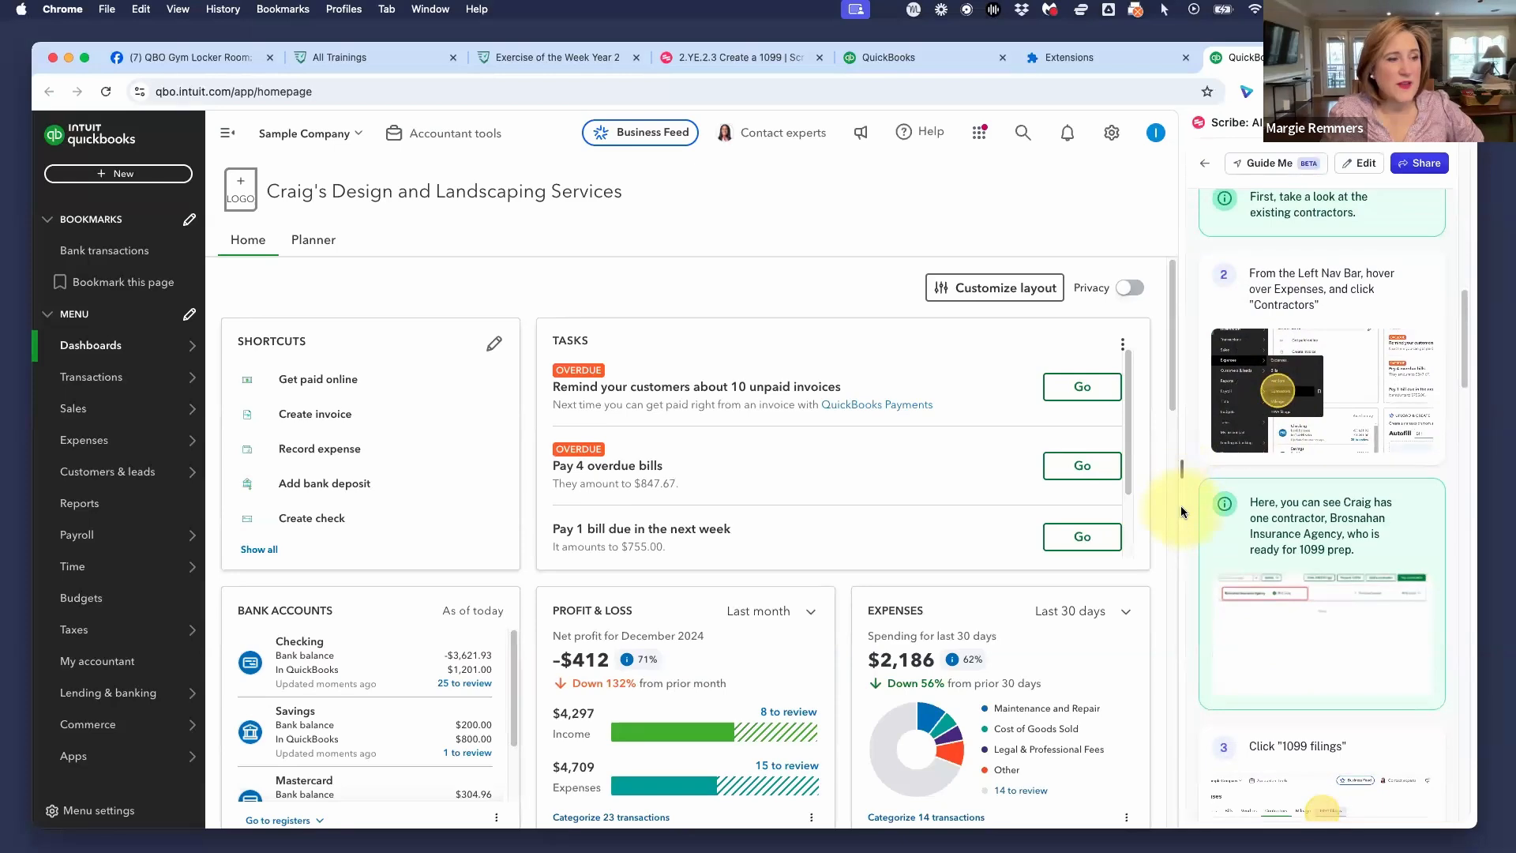
left_click_drag(1163, 507, 1055, 502)
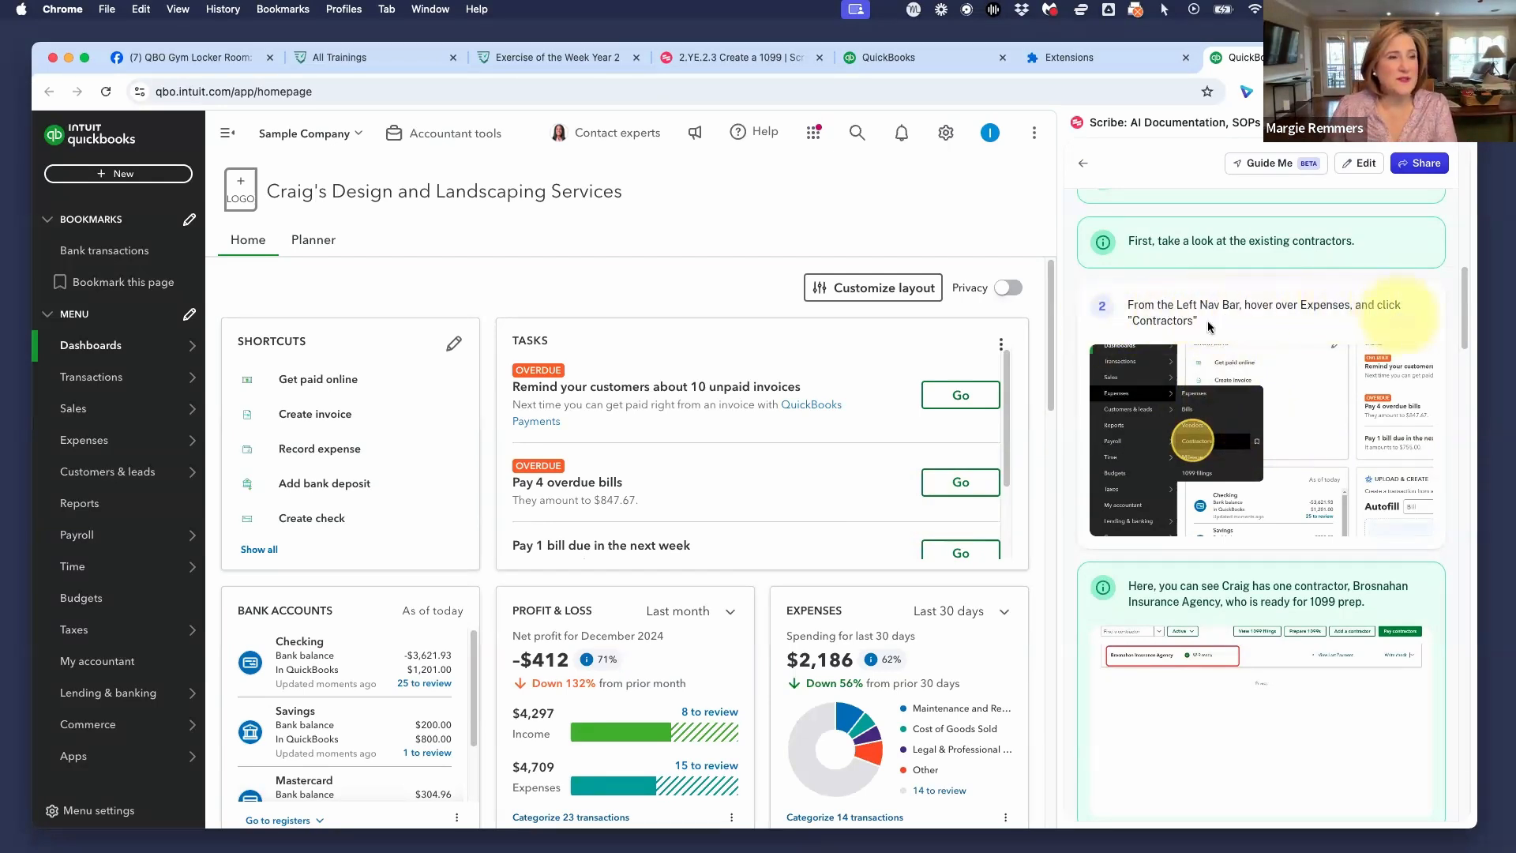
Open the Contractors page under Expenses and bring up the guide's note about the existing contractor
mouse_move(89, 452)
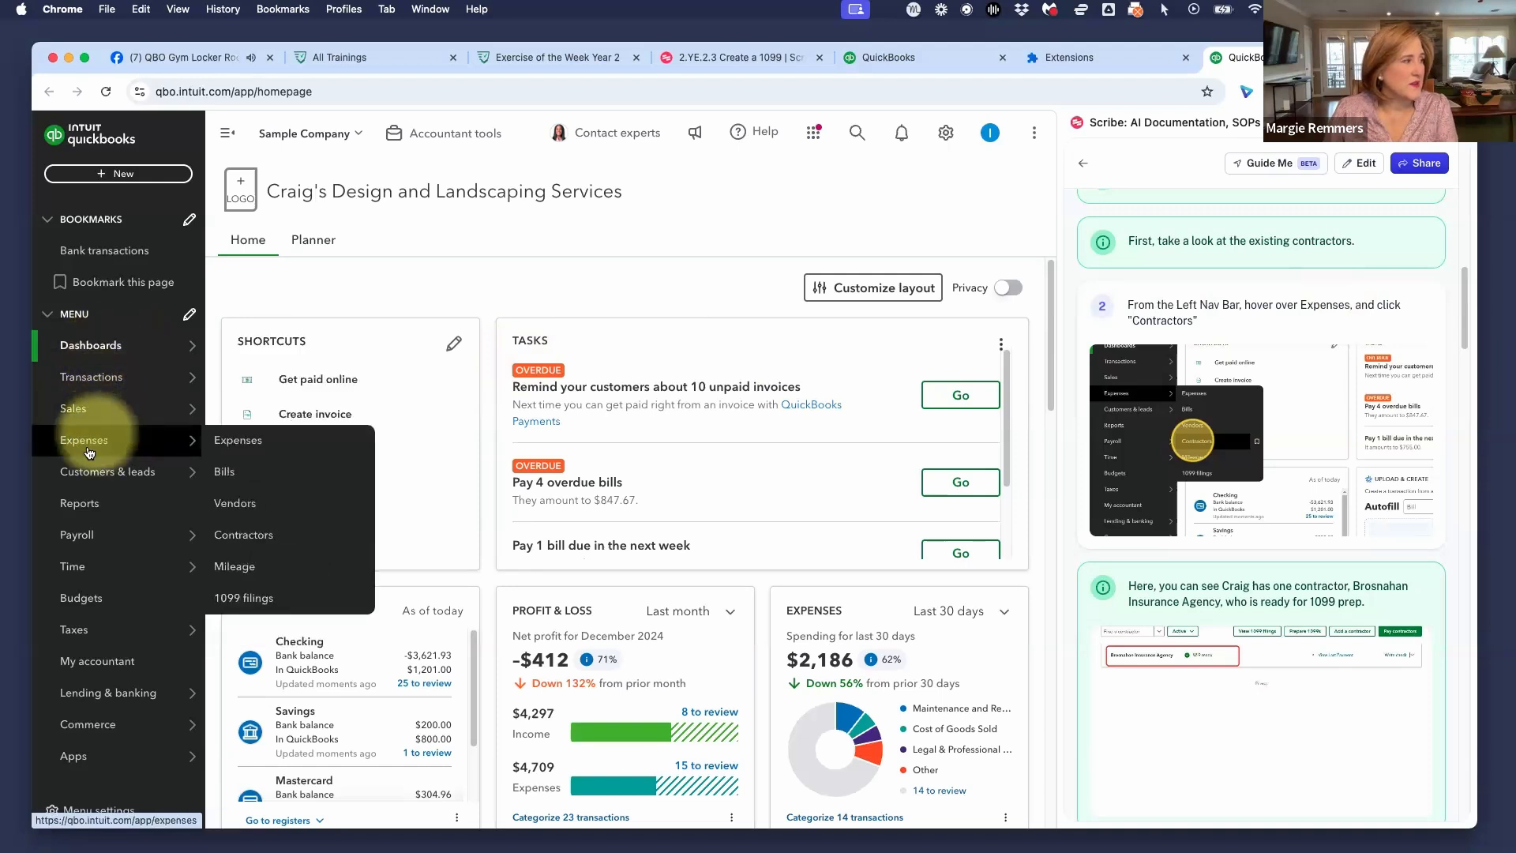
left_click(238, 535)
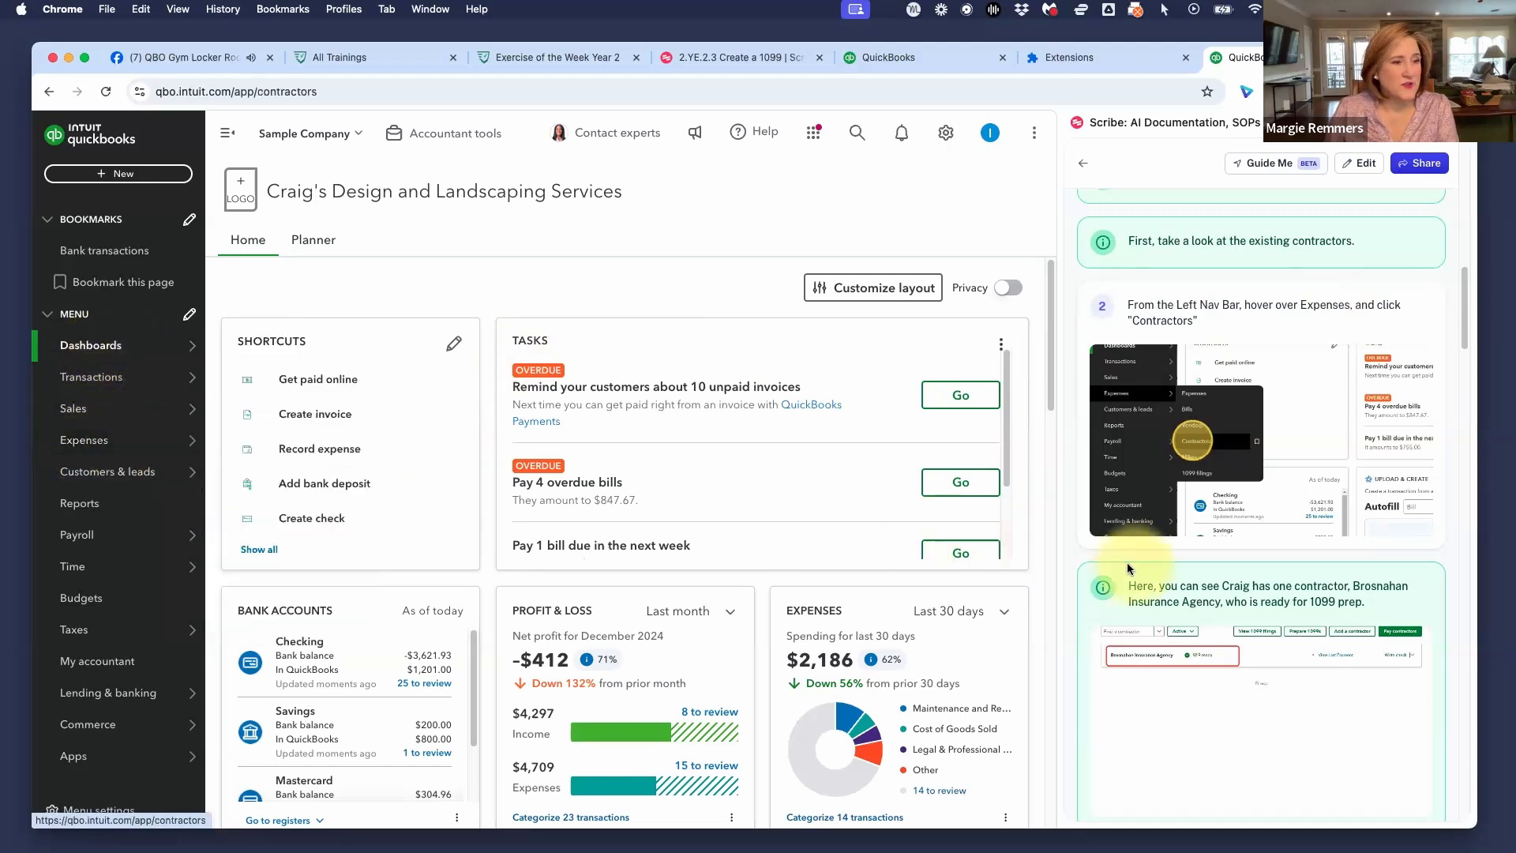
scroll(1266, 501, "down", 5)
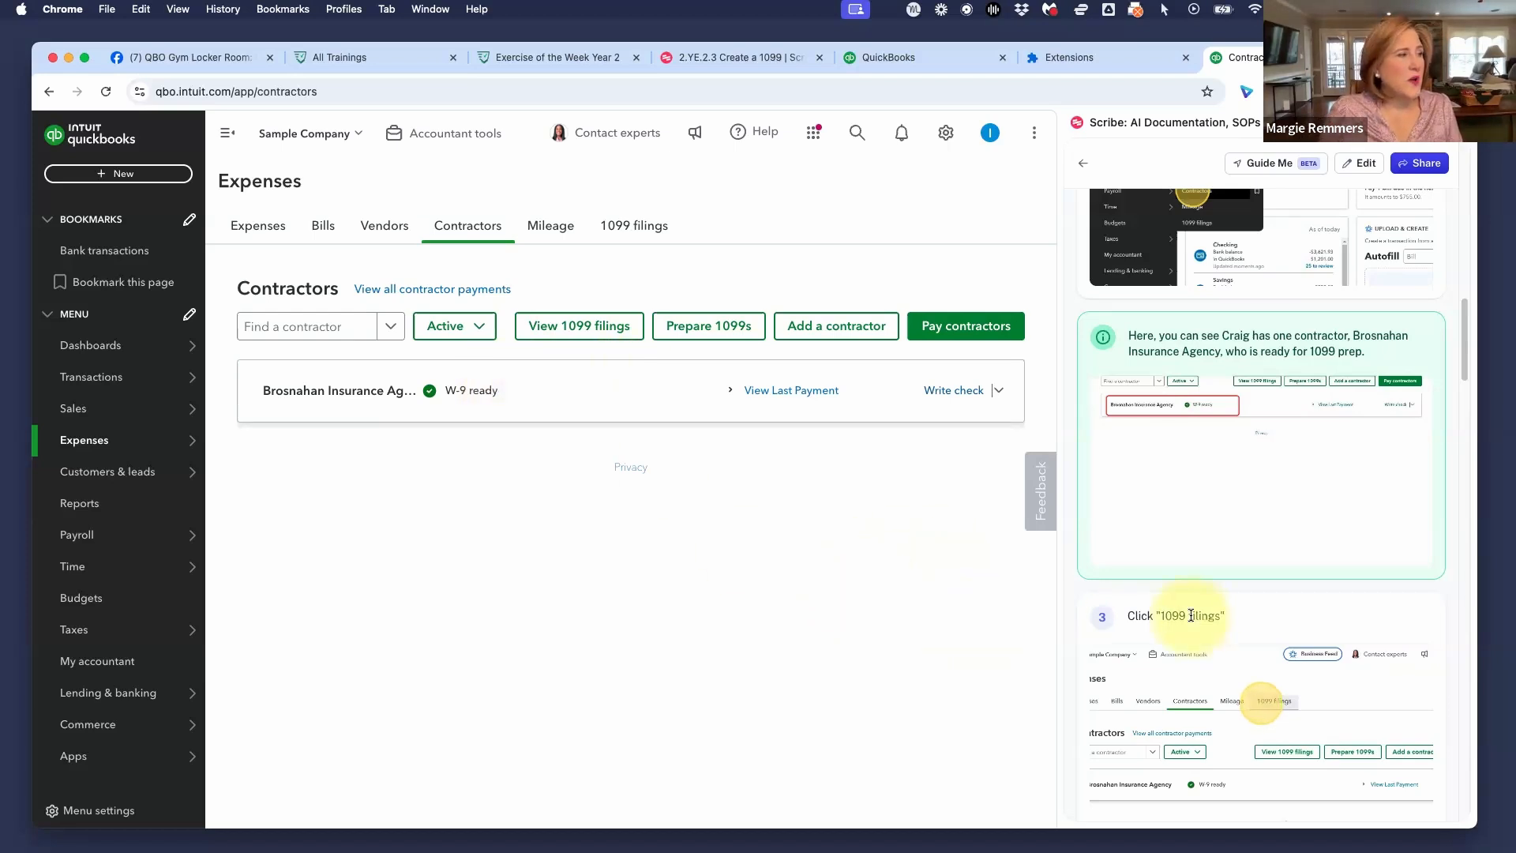
Follow guide step 3 and open the 1099 filings page in Expenses
scroll(1188, 679, "down", 5)
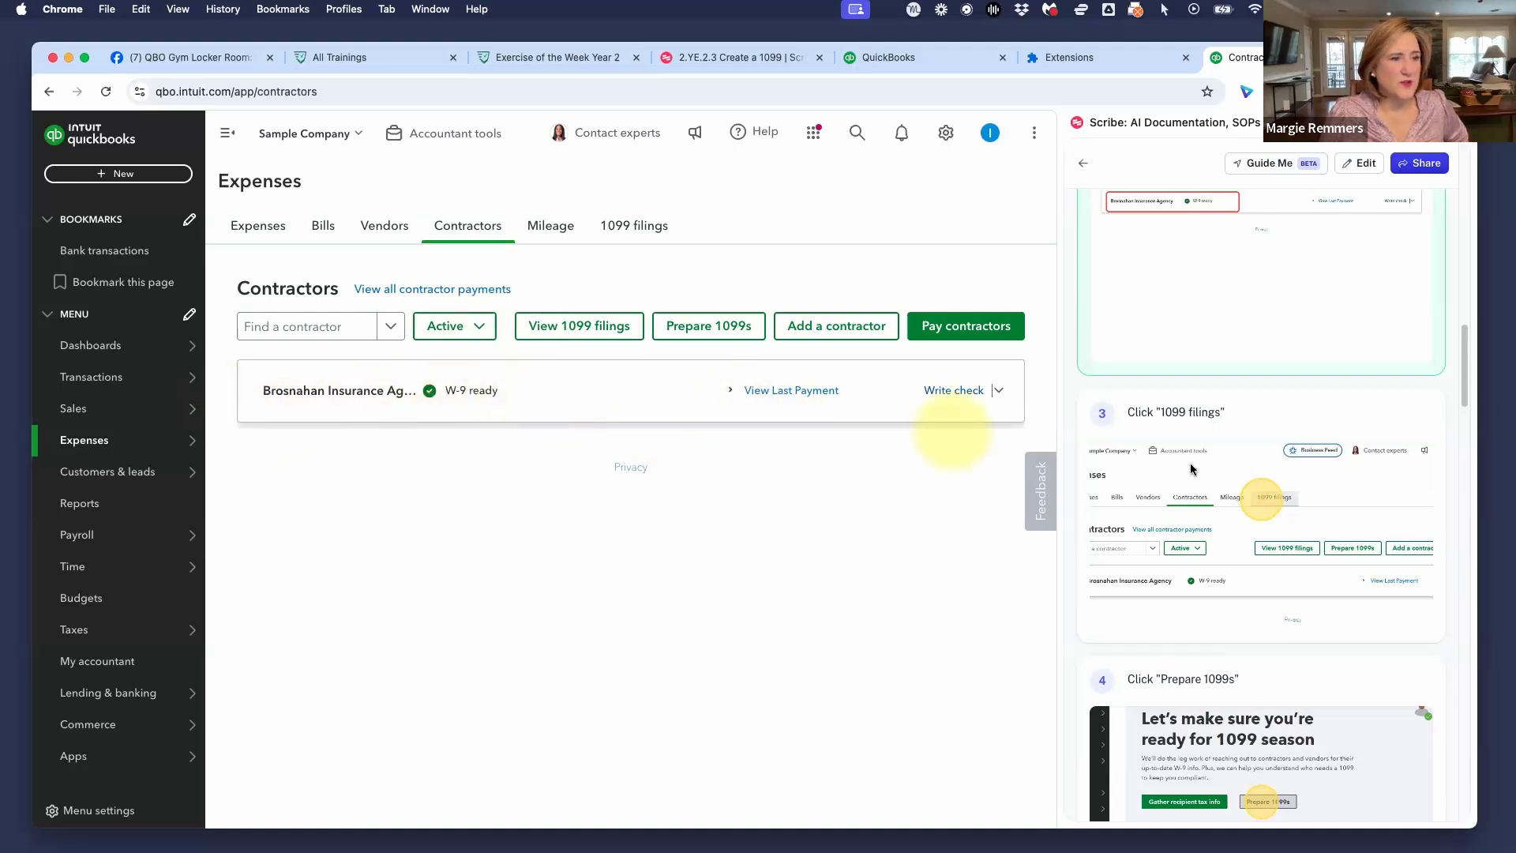
scroll(1188, 501, "down", 1)
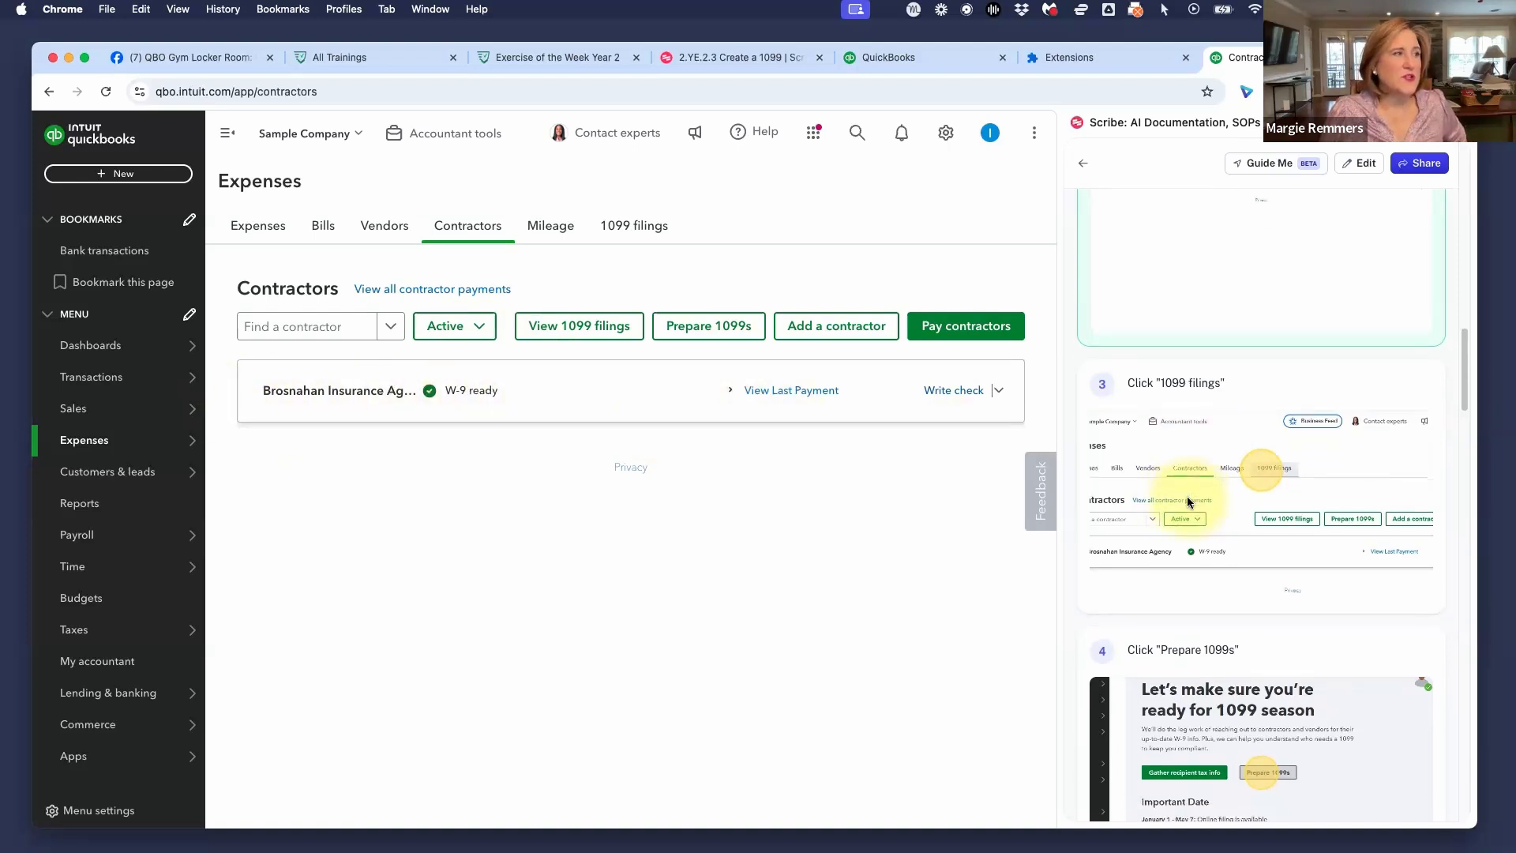
left_click(632, 230)
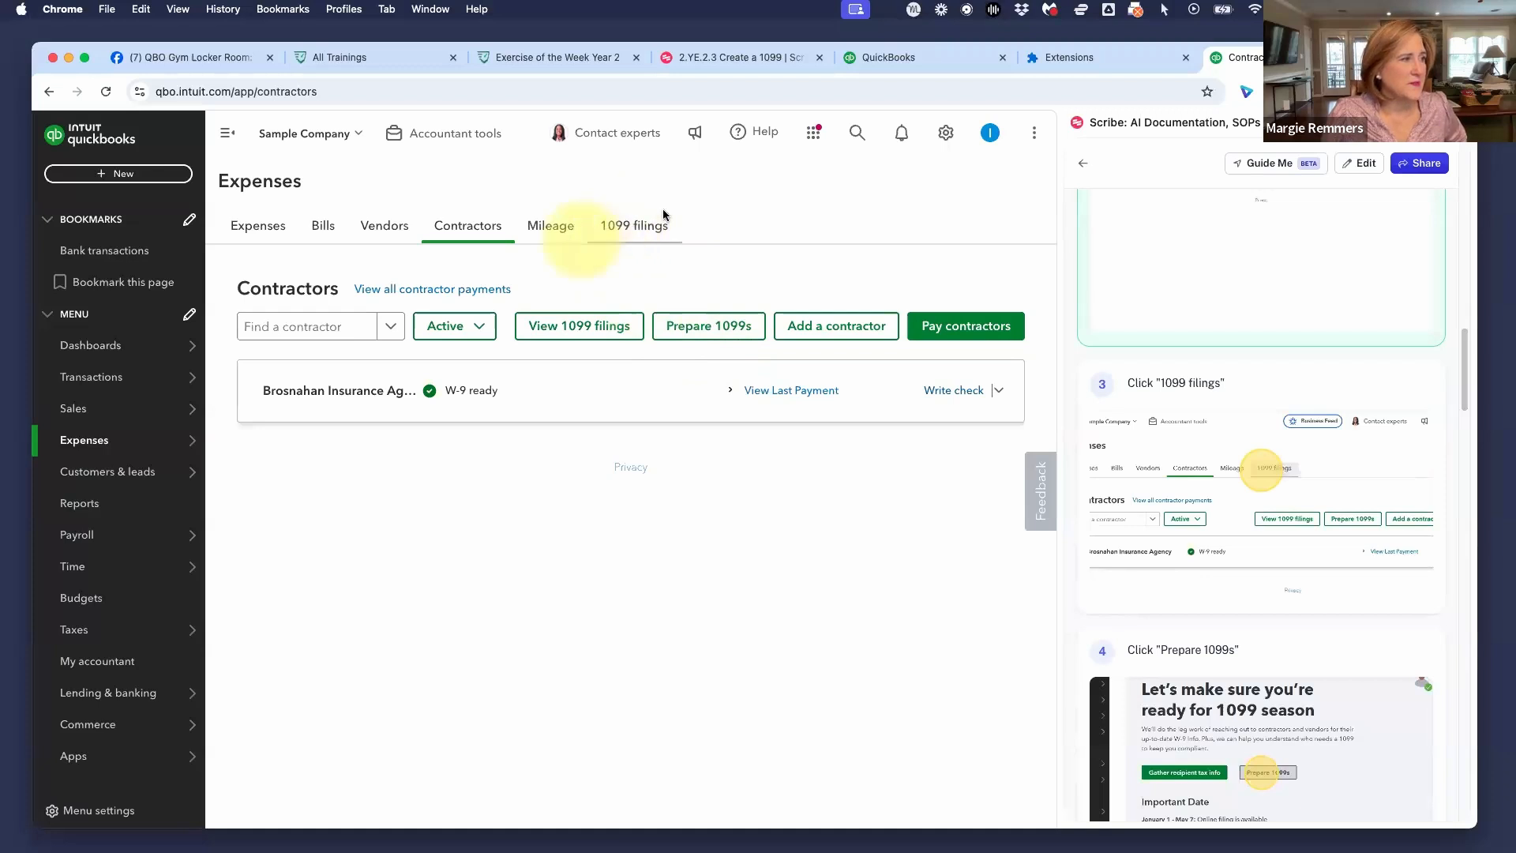
left_click(636, 227)
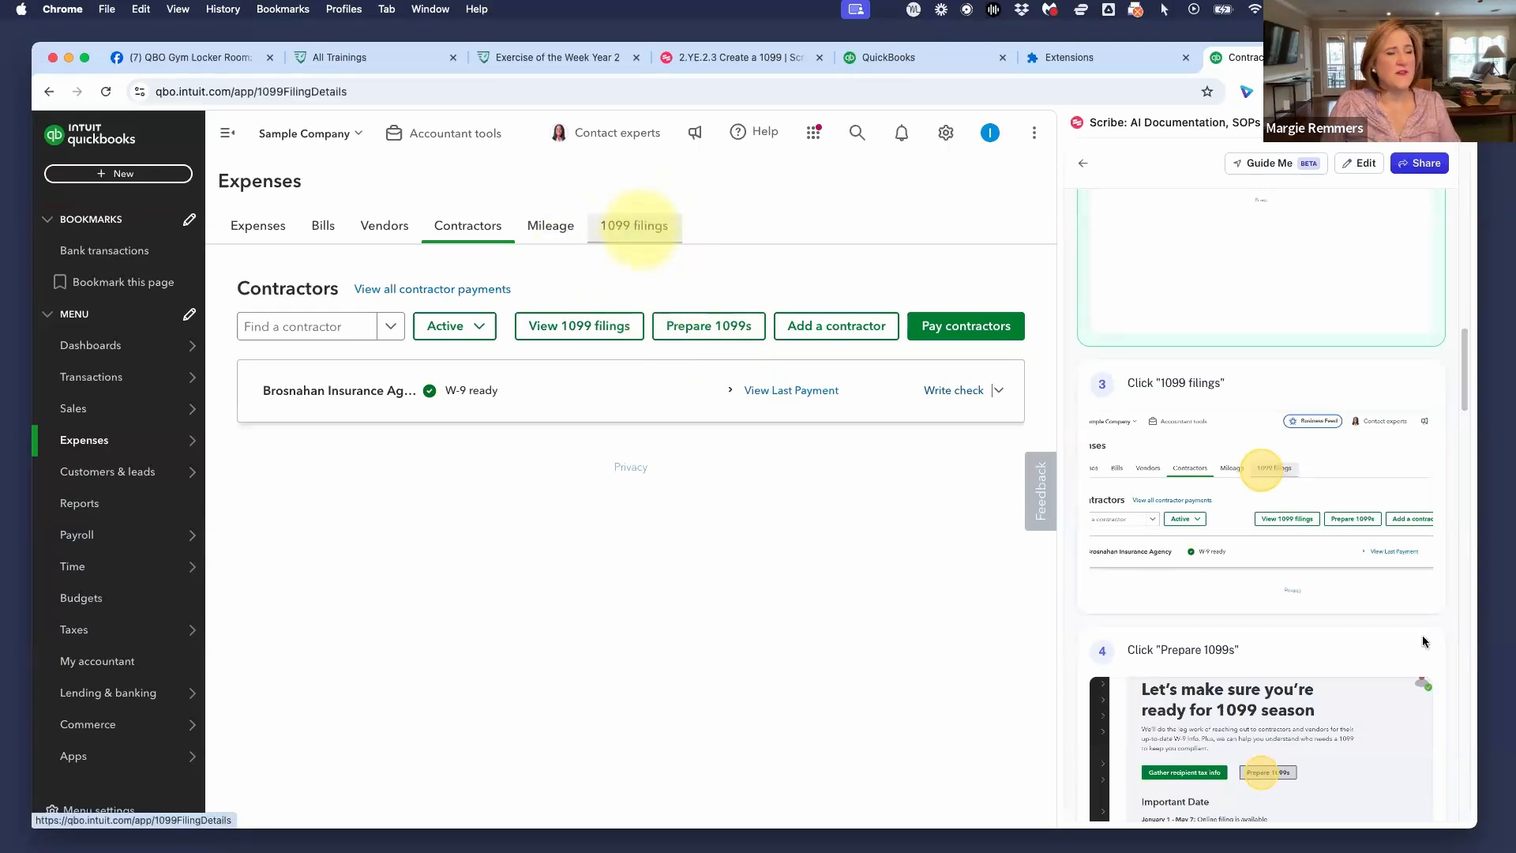
Follow guide step 4 to start preparing 1099s, and review the choices for how to prep the forms
scroll(1182, 632, "down", 5)
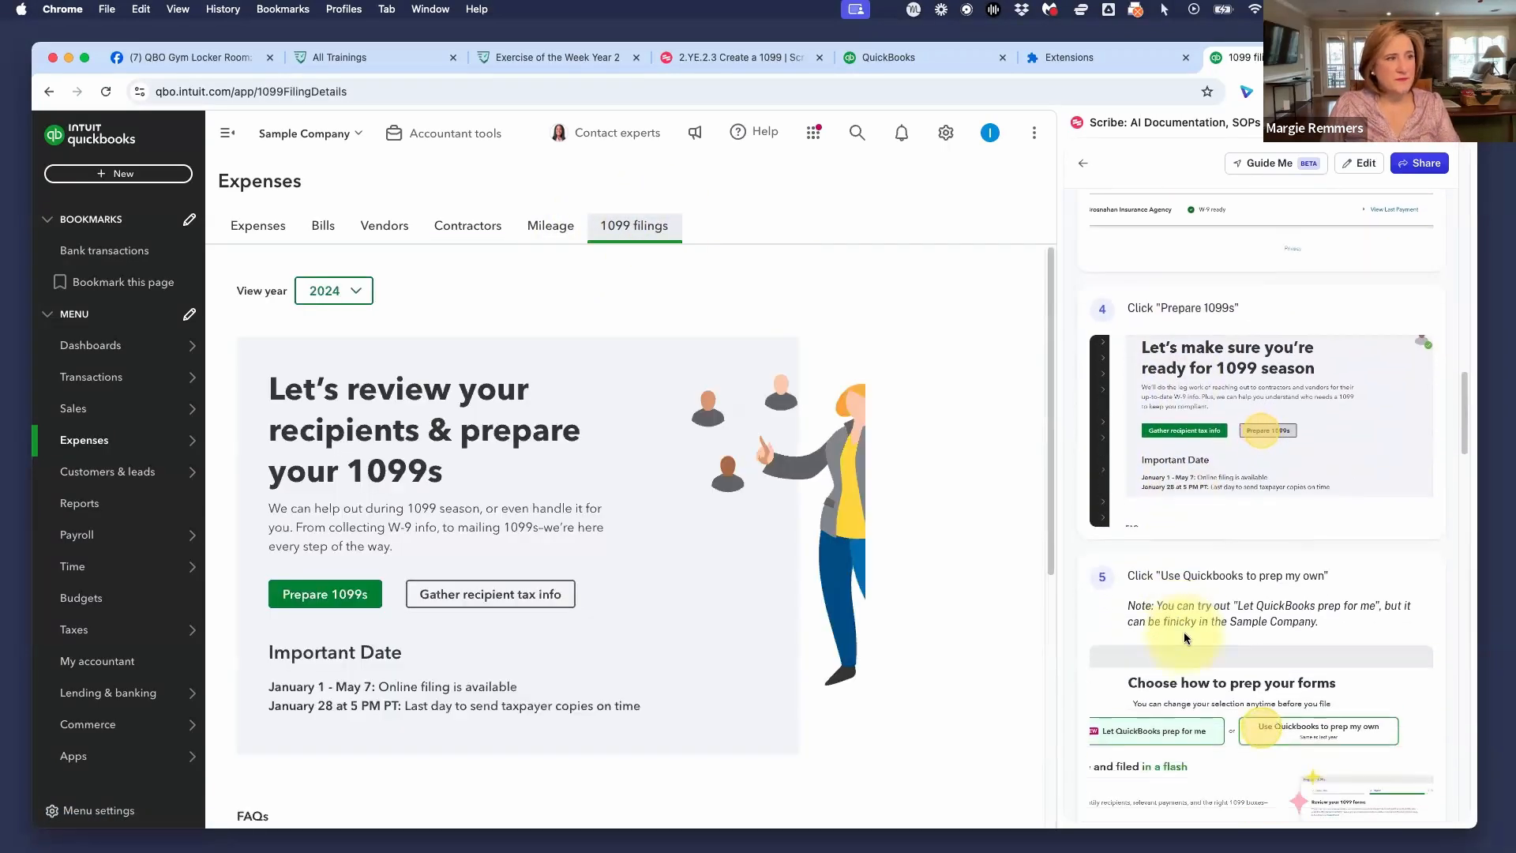
scroll(1182, 631, "down", 2)
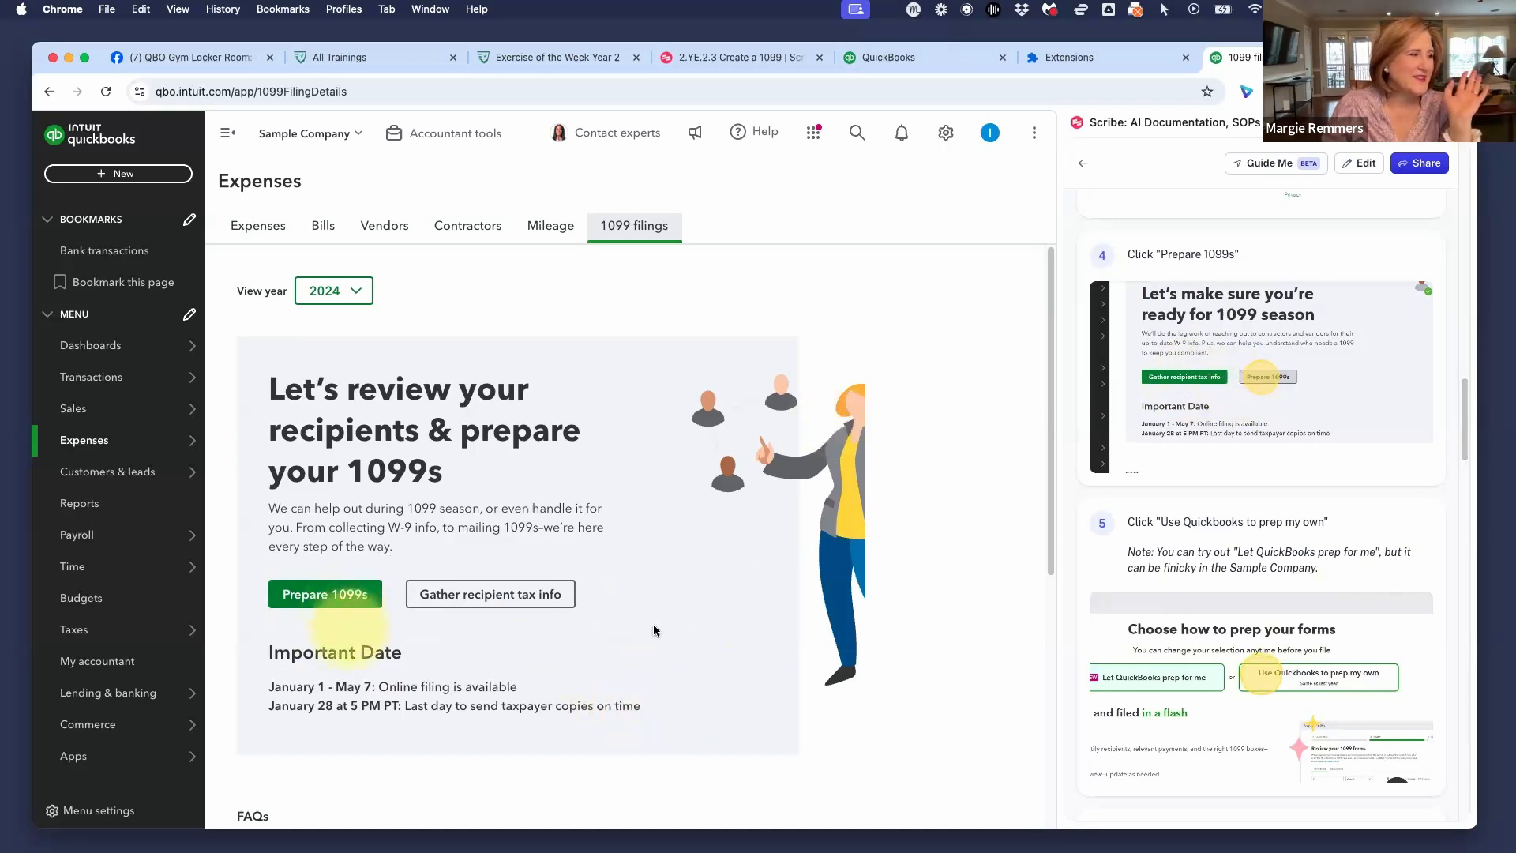
left_click(320, 597)
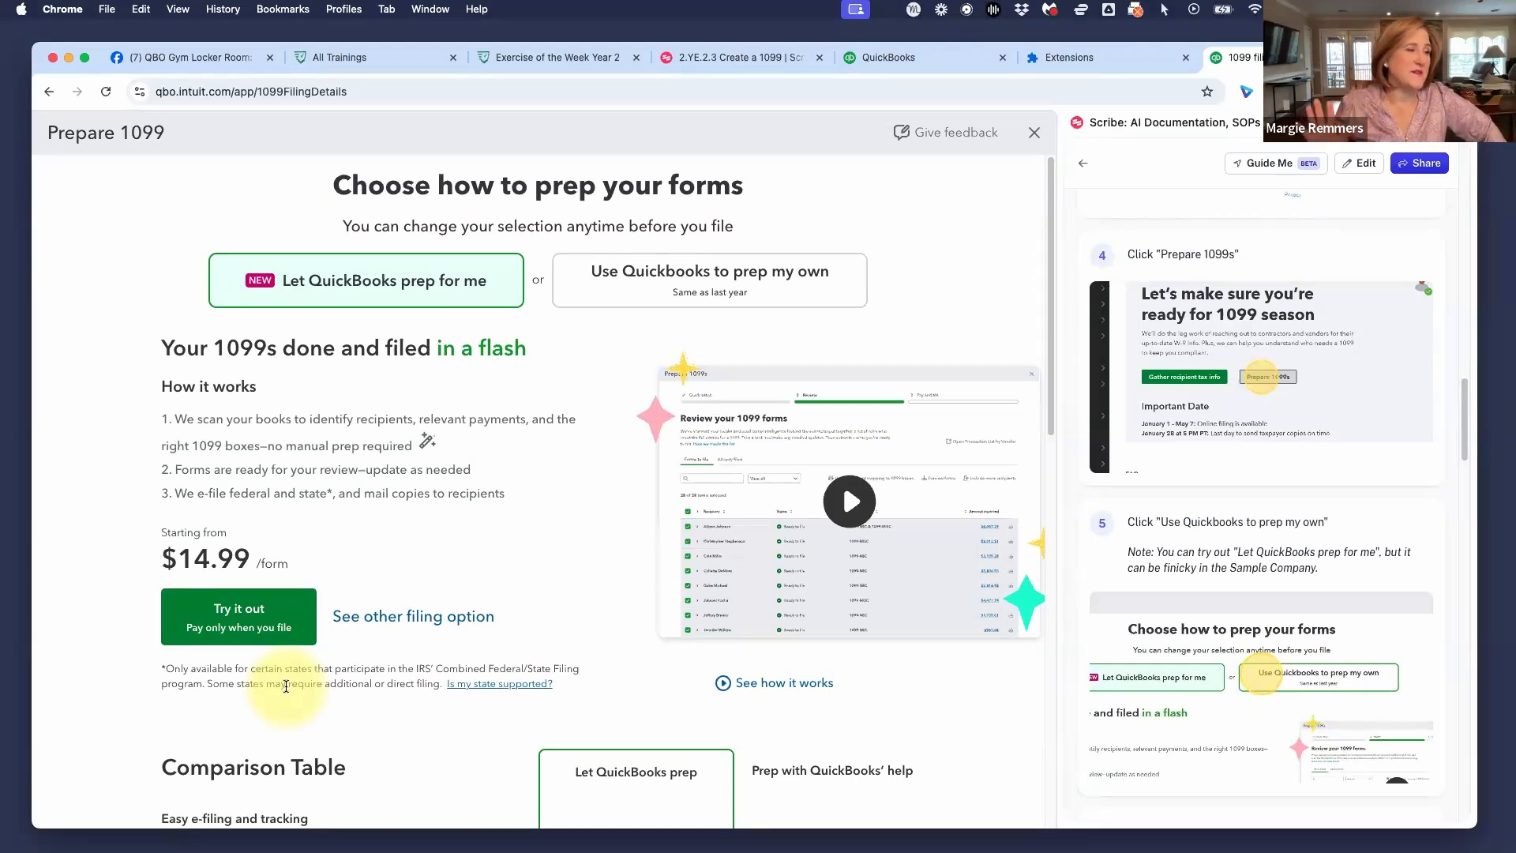
scroll(287, 689, "down", 1)
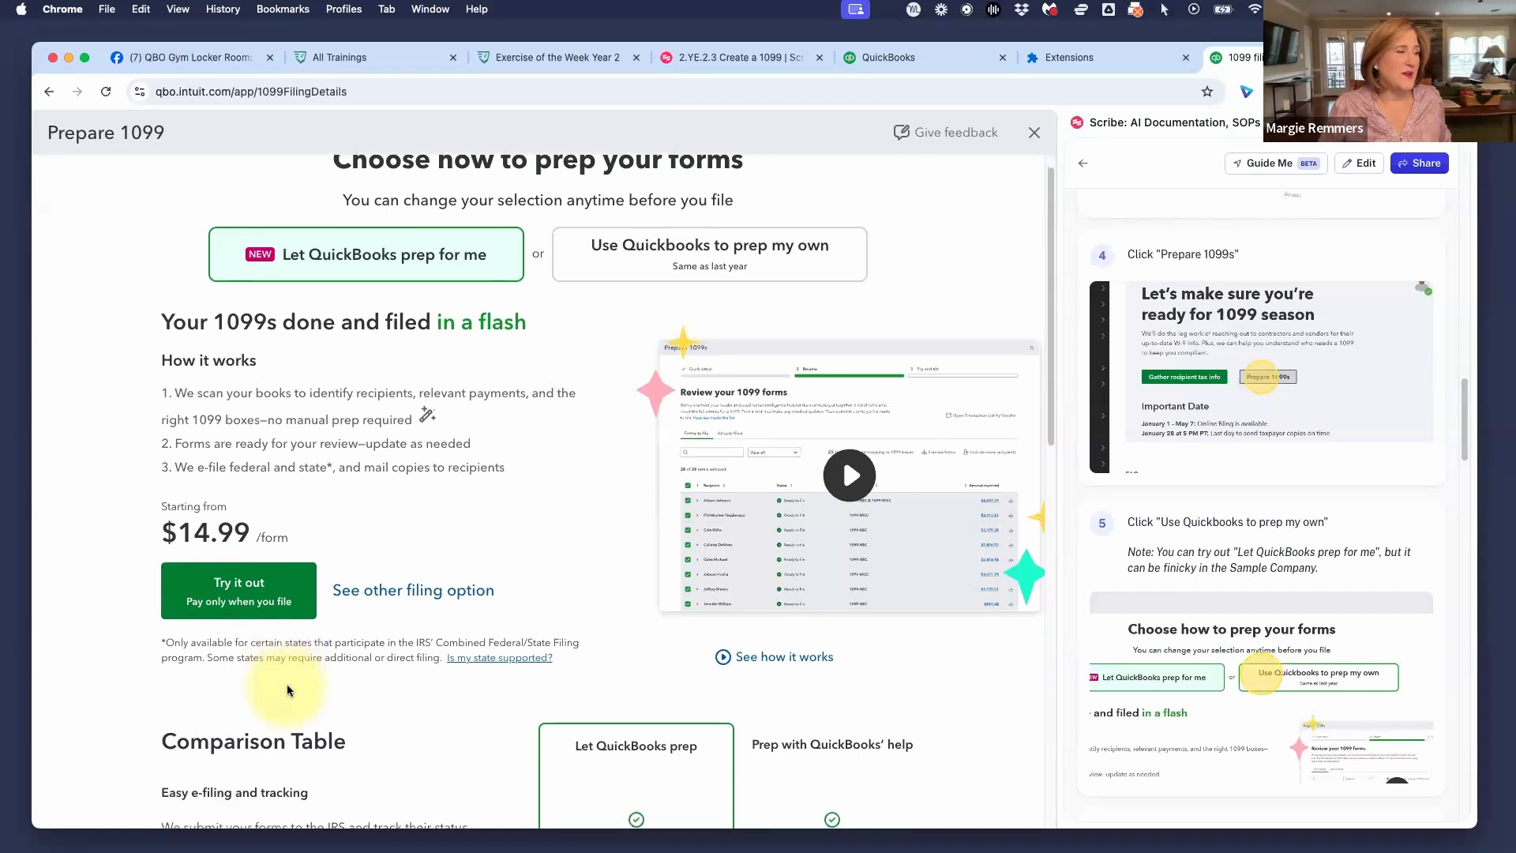
scroll(427, 667, "up", 1)
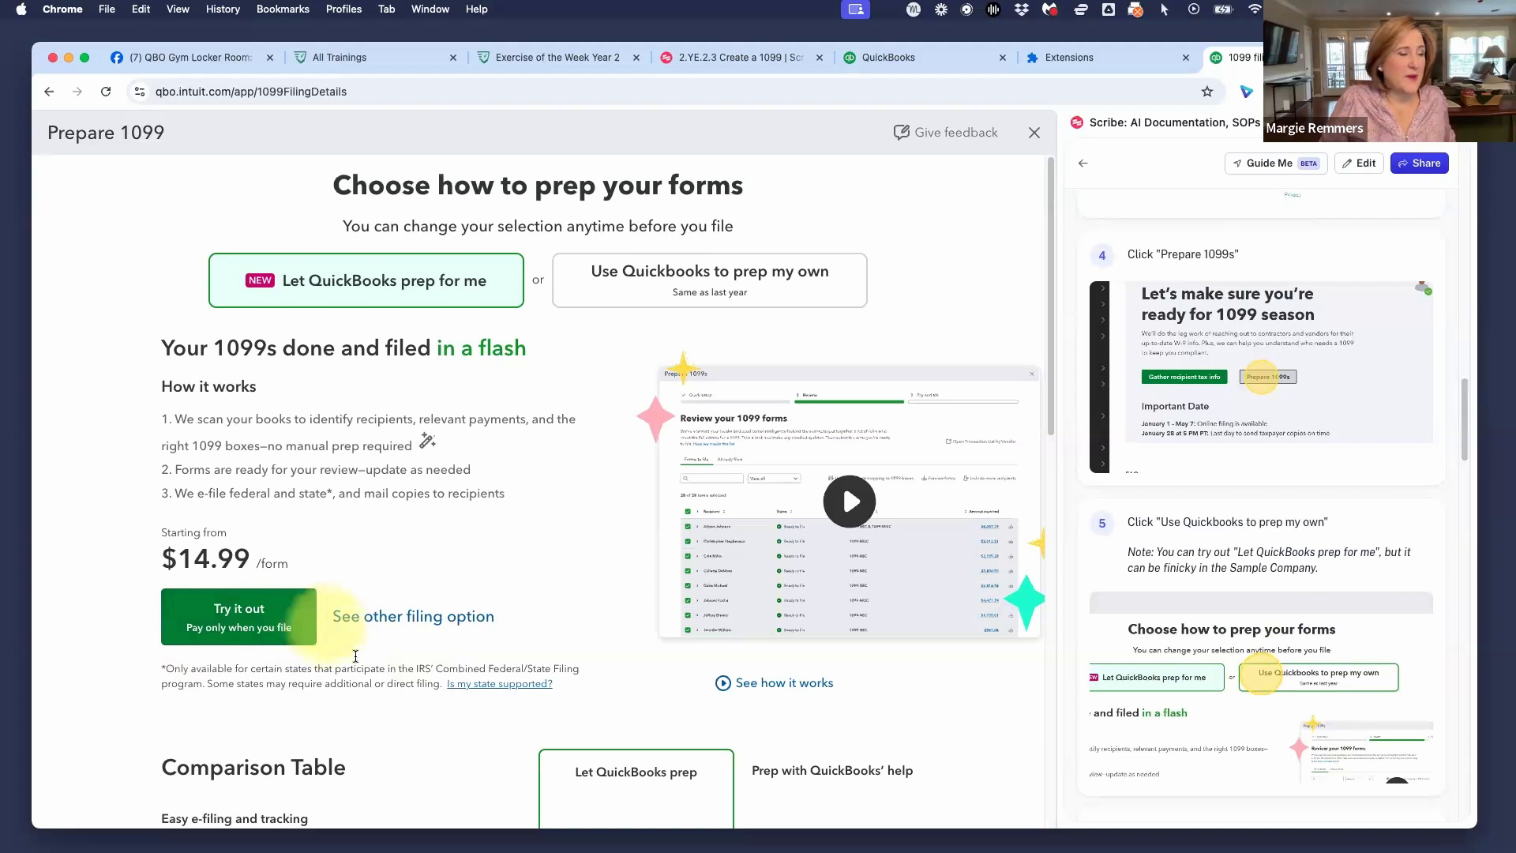
scroll(339, 619, "down", 1)
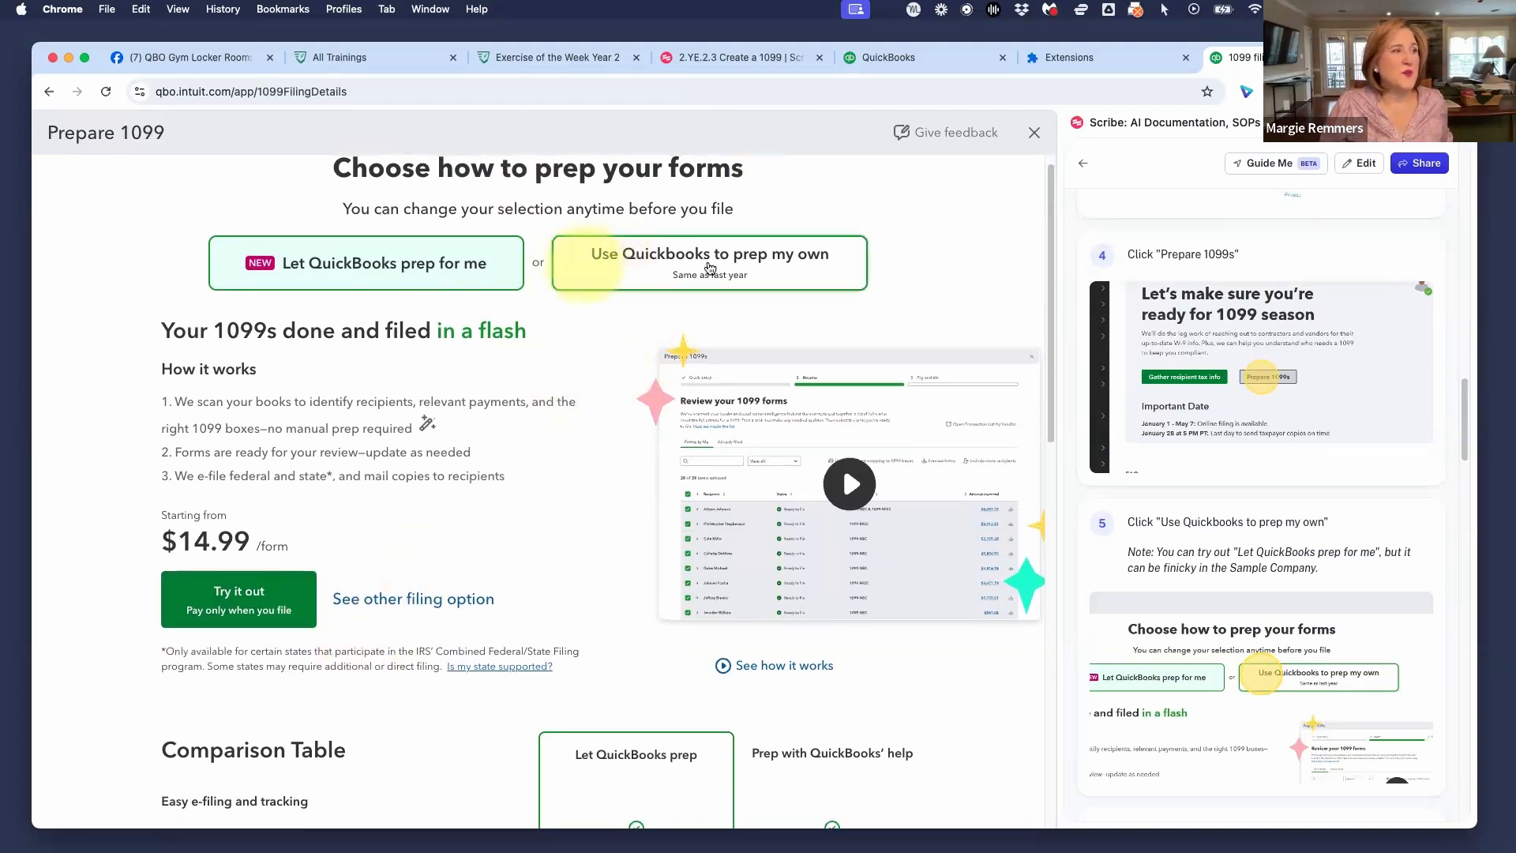
Follow guide steps 5 and 6: choose Use Quickbooks to prep my own and try out the pay-only-when-you-file option
left_click(671, 259)
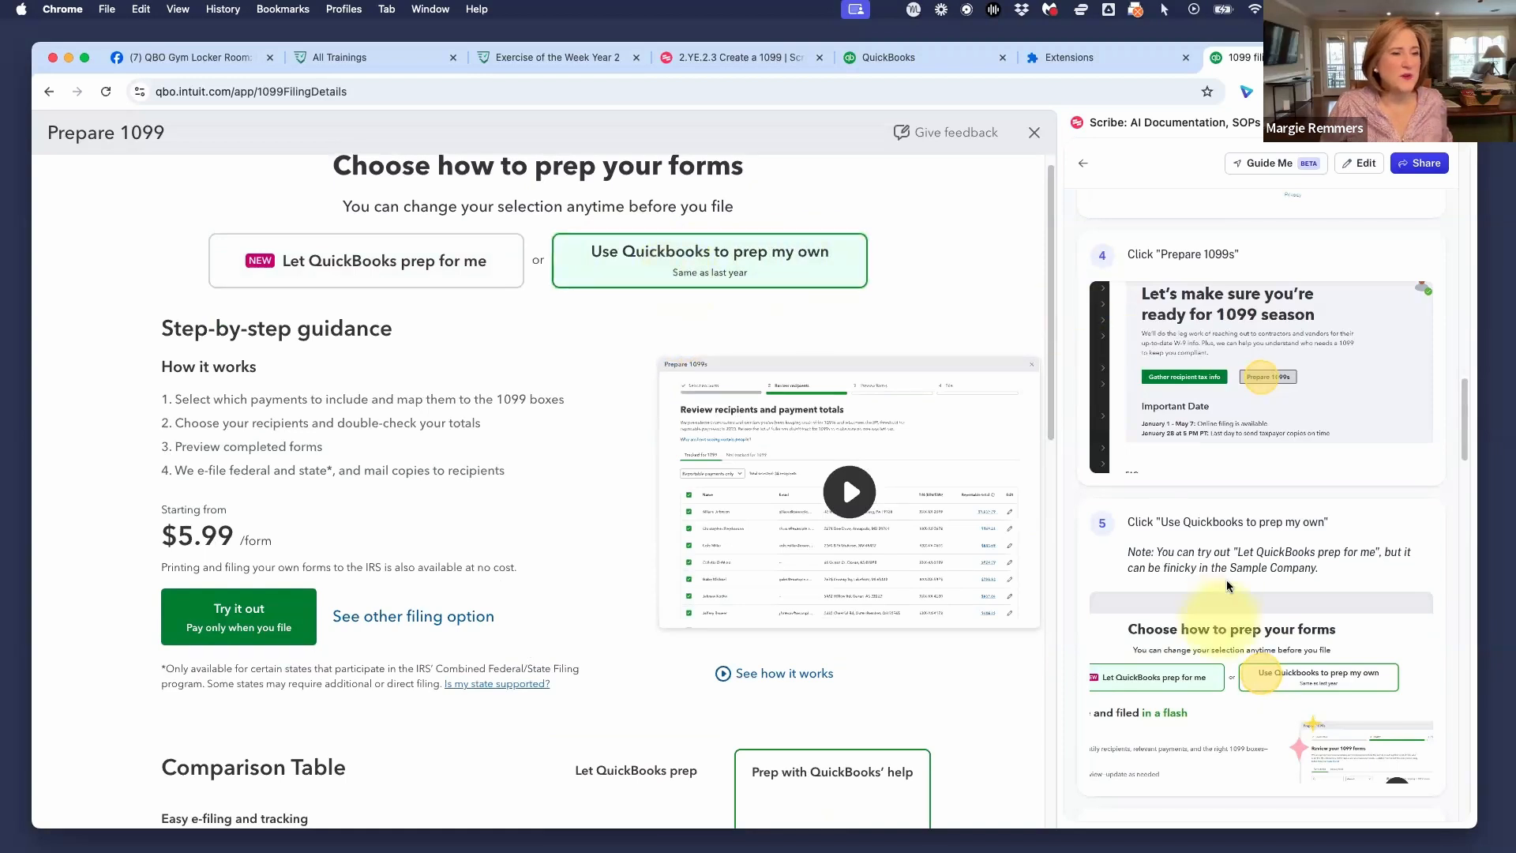
scroll(1227, 586, "down", 6)
scroll(1228, 587, "down", 1)
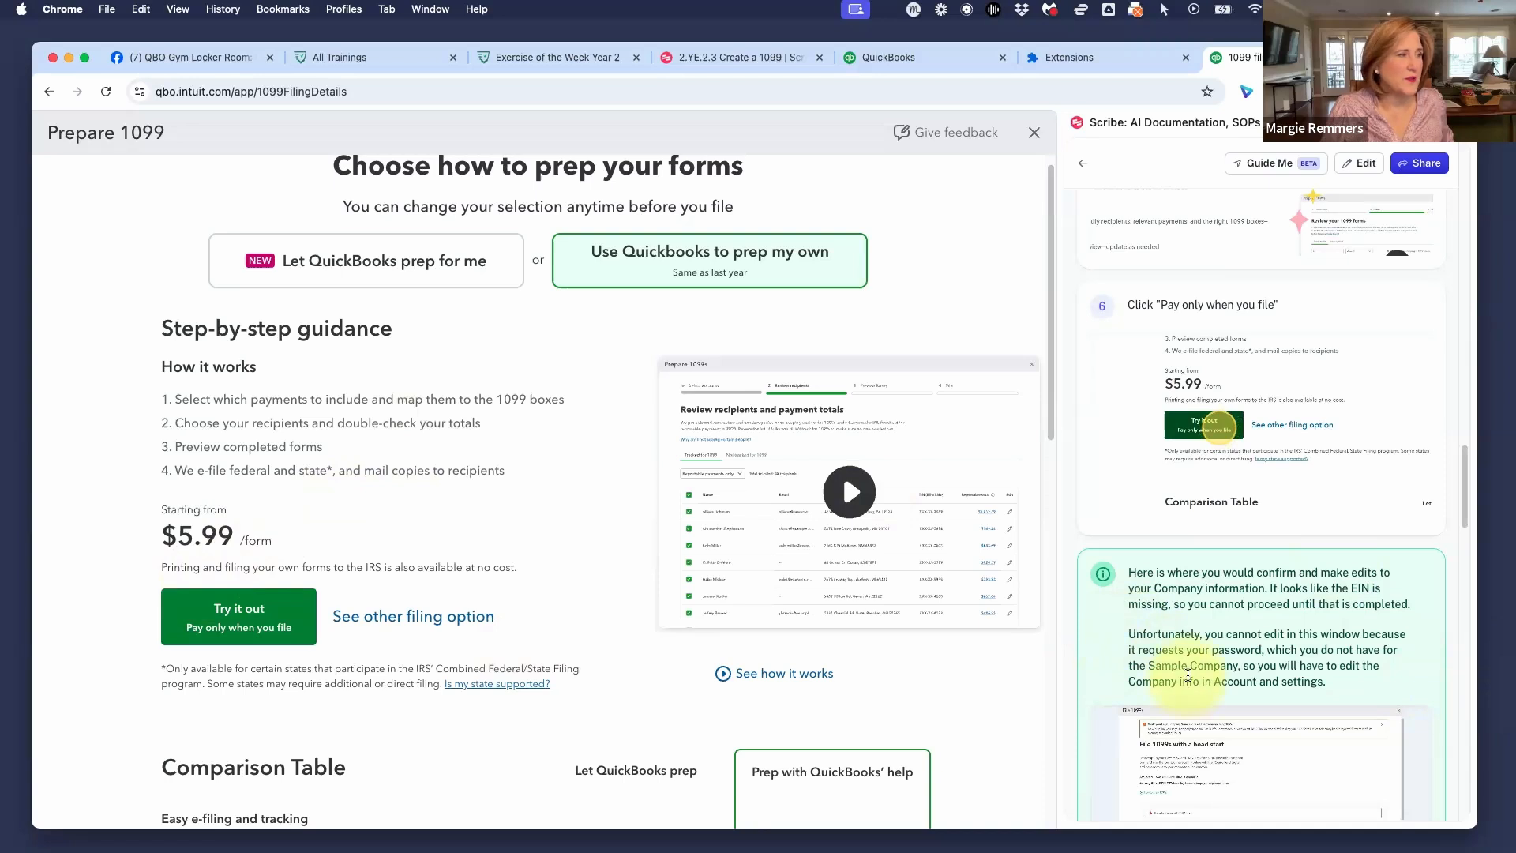
scroll(1187, 673, "down", 2)
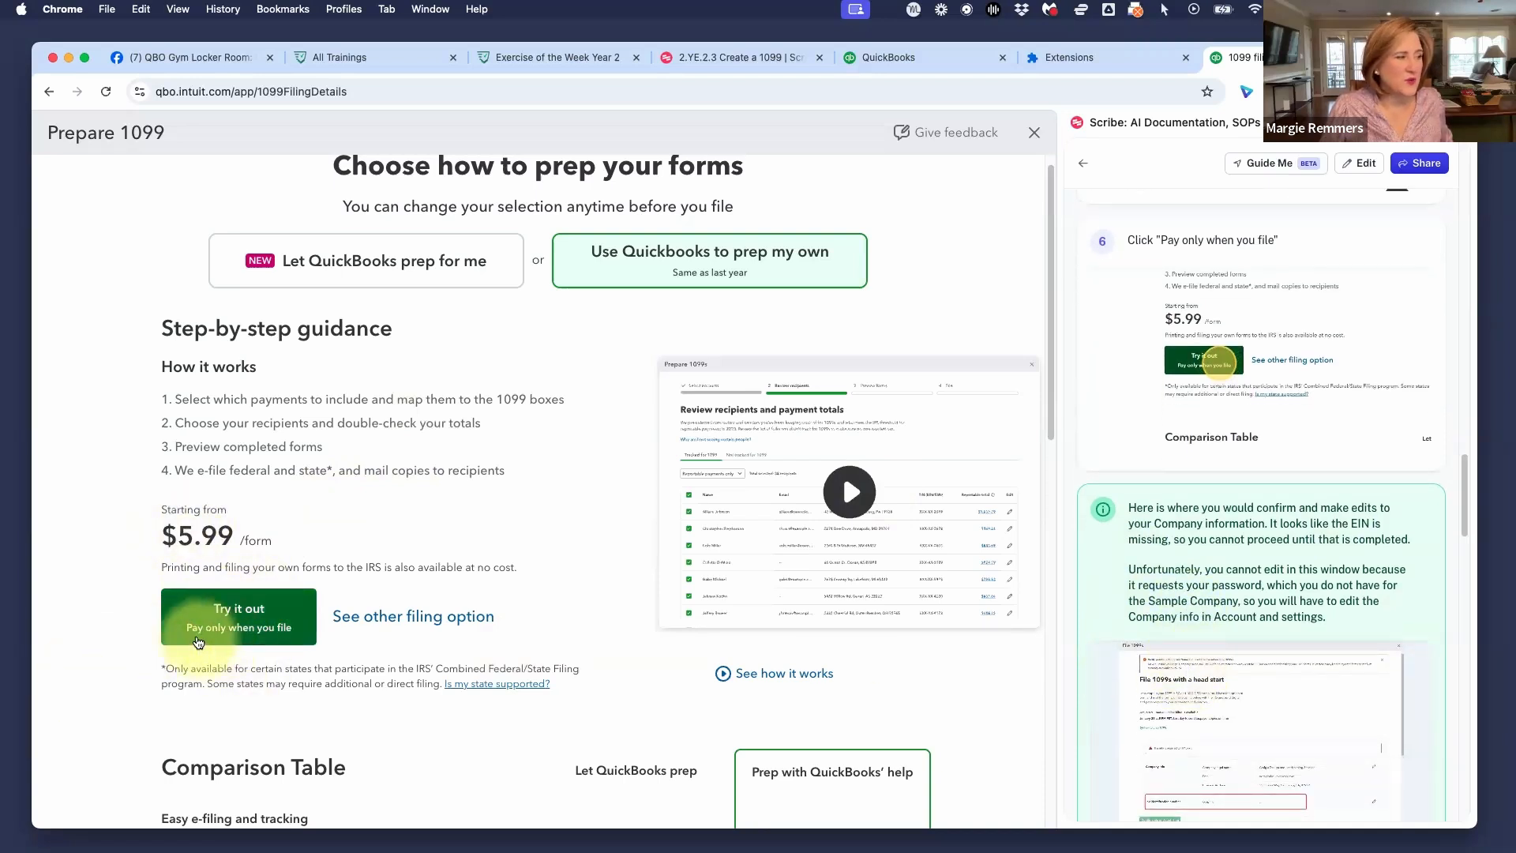
left_click(240, 608)
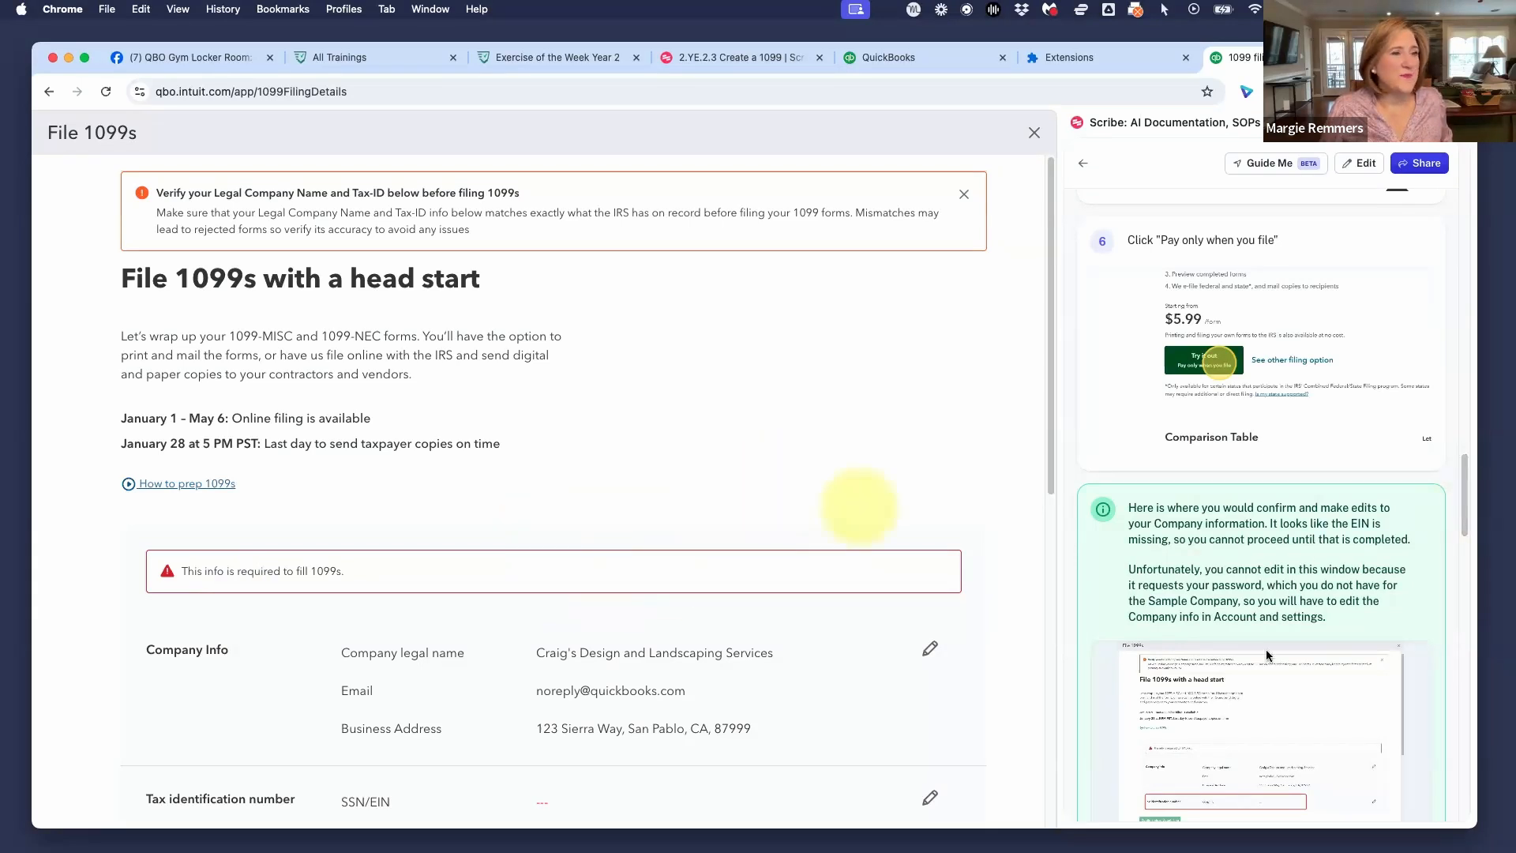
Read the guide's note about the missing EIN, and try to edit the tax identification number on the File 1099s page
scroll(1244, 598, "down", 3)
scroll(1245, 599, "down", 1)
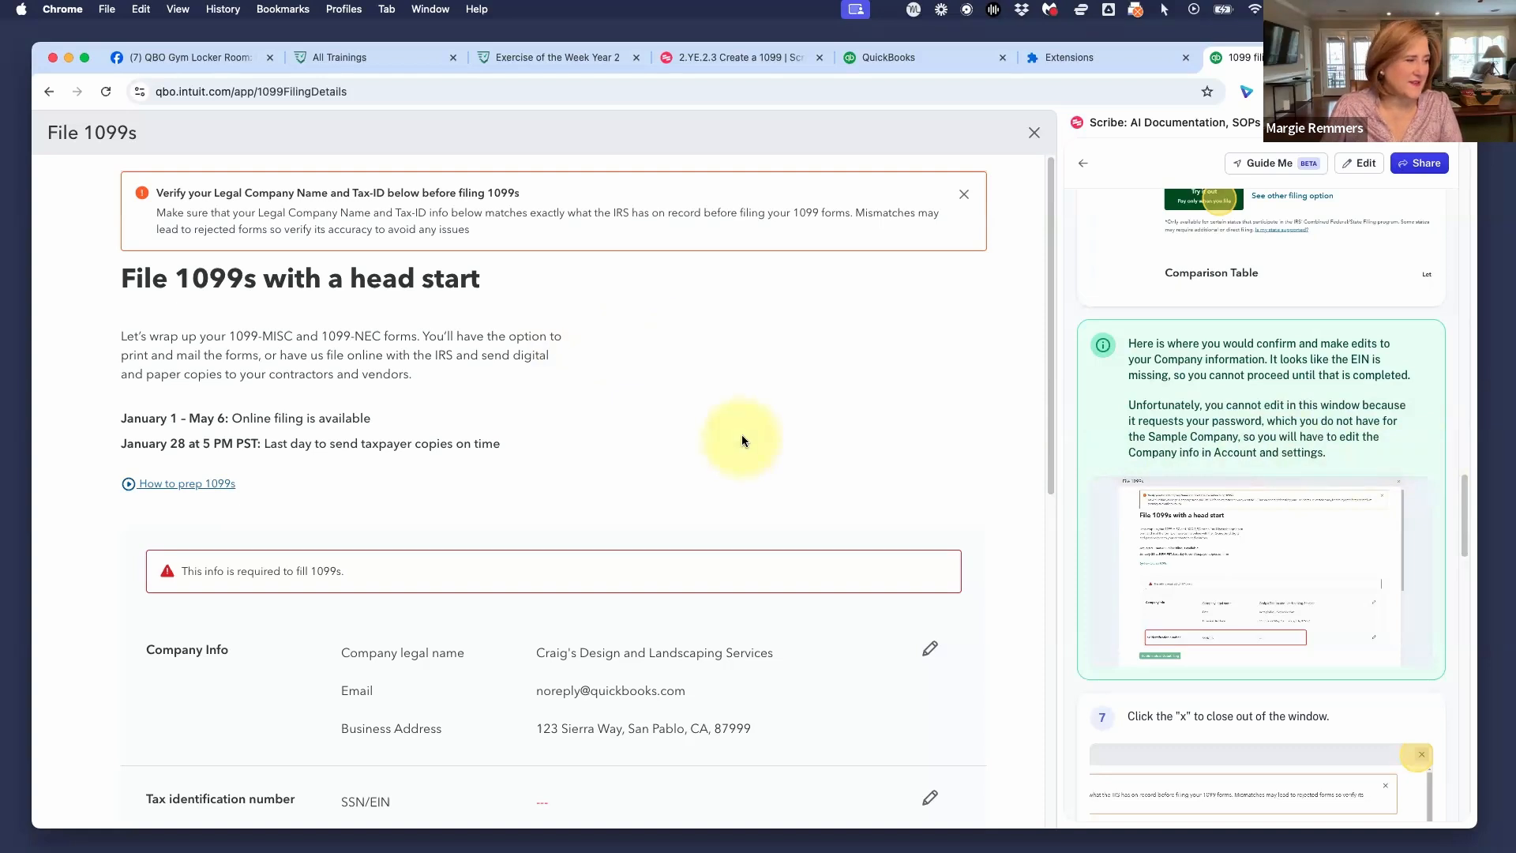
scroll(742, 436, "down", 5)
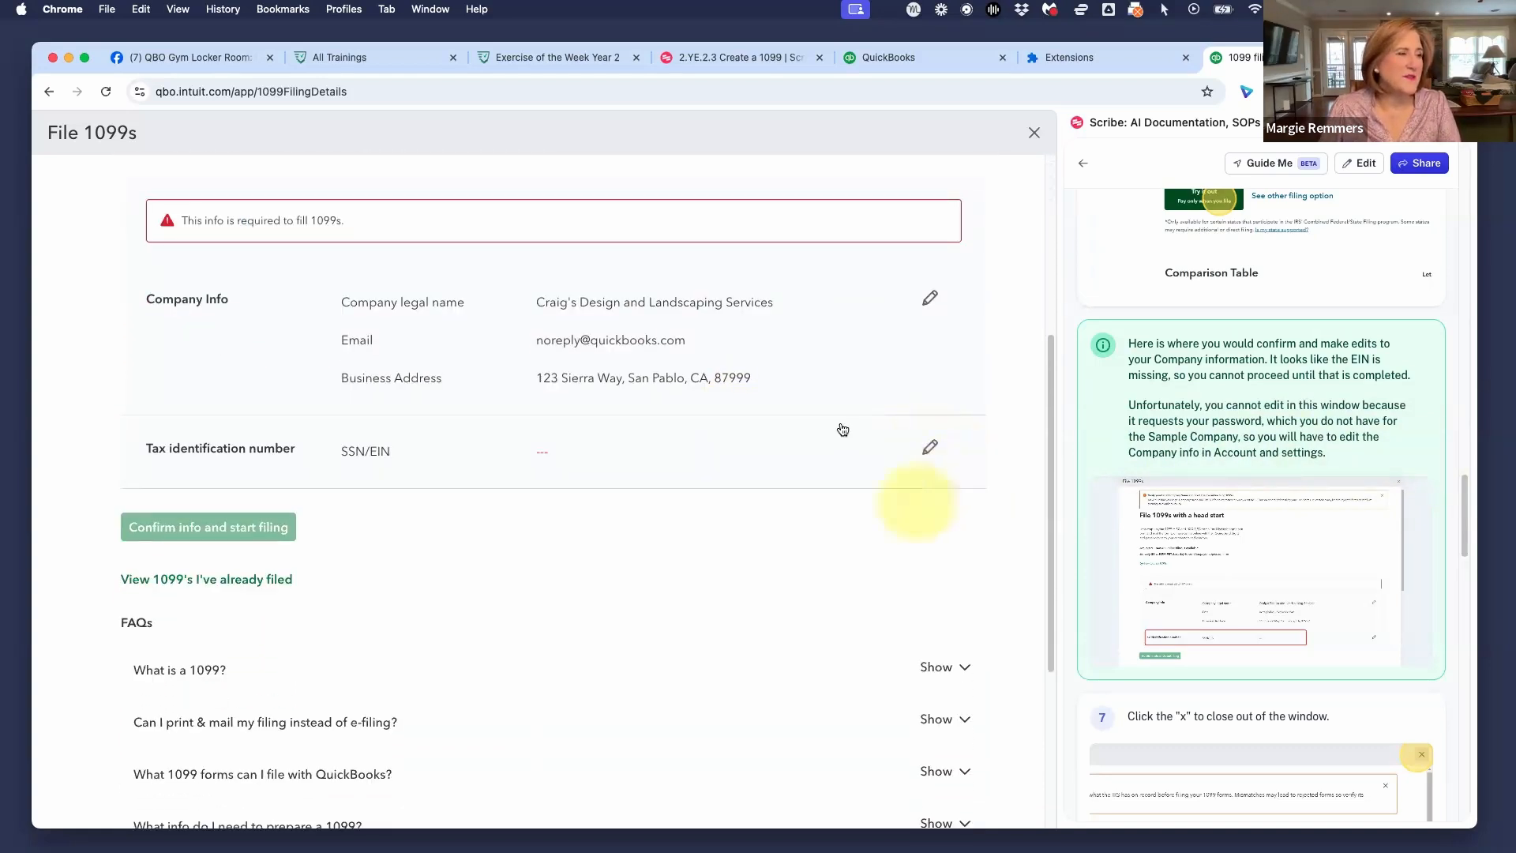
left_click(930, 446)
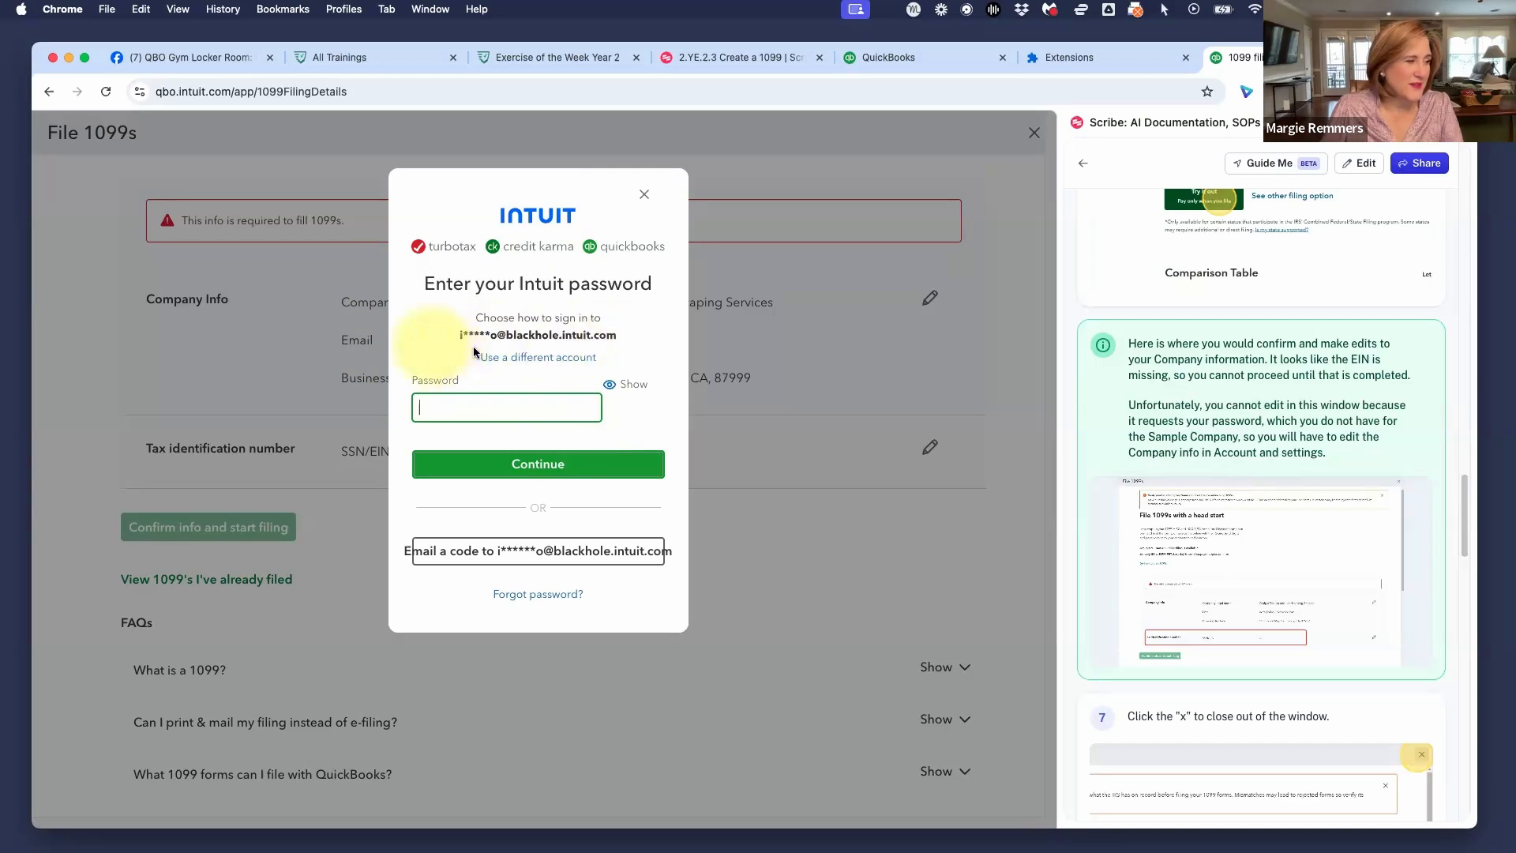
left_click(644, 194)
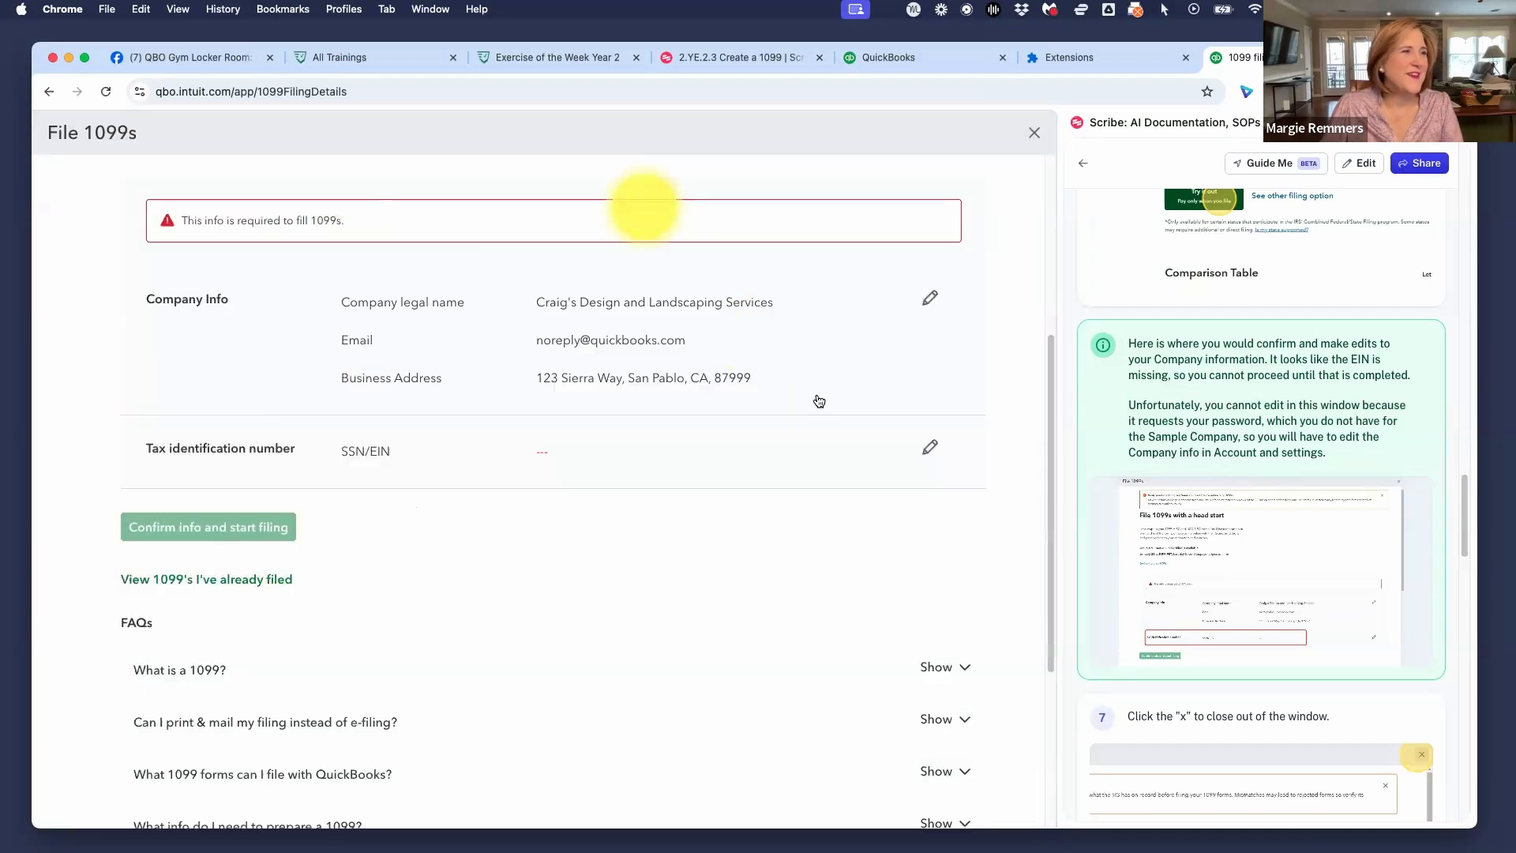
Close the File 1099s window and open the company's Account and settings, following guide steps 7 to 9
left_click(1032, 135)
scroll(1226, 426, "down", 10)
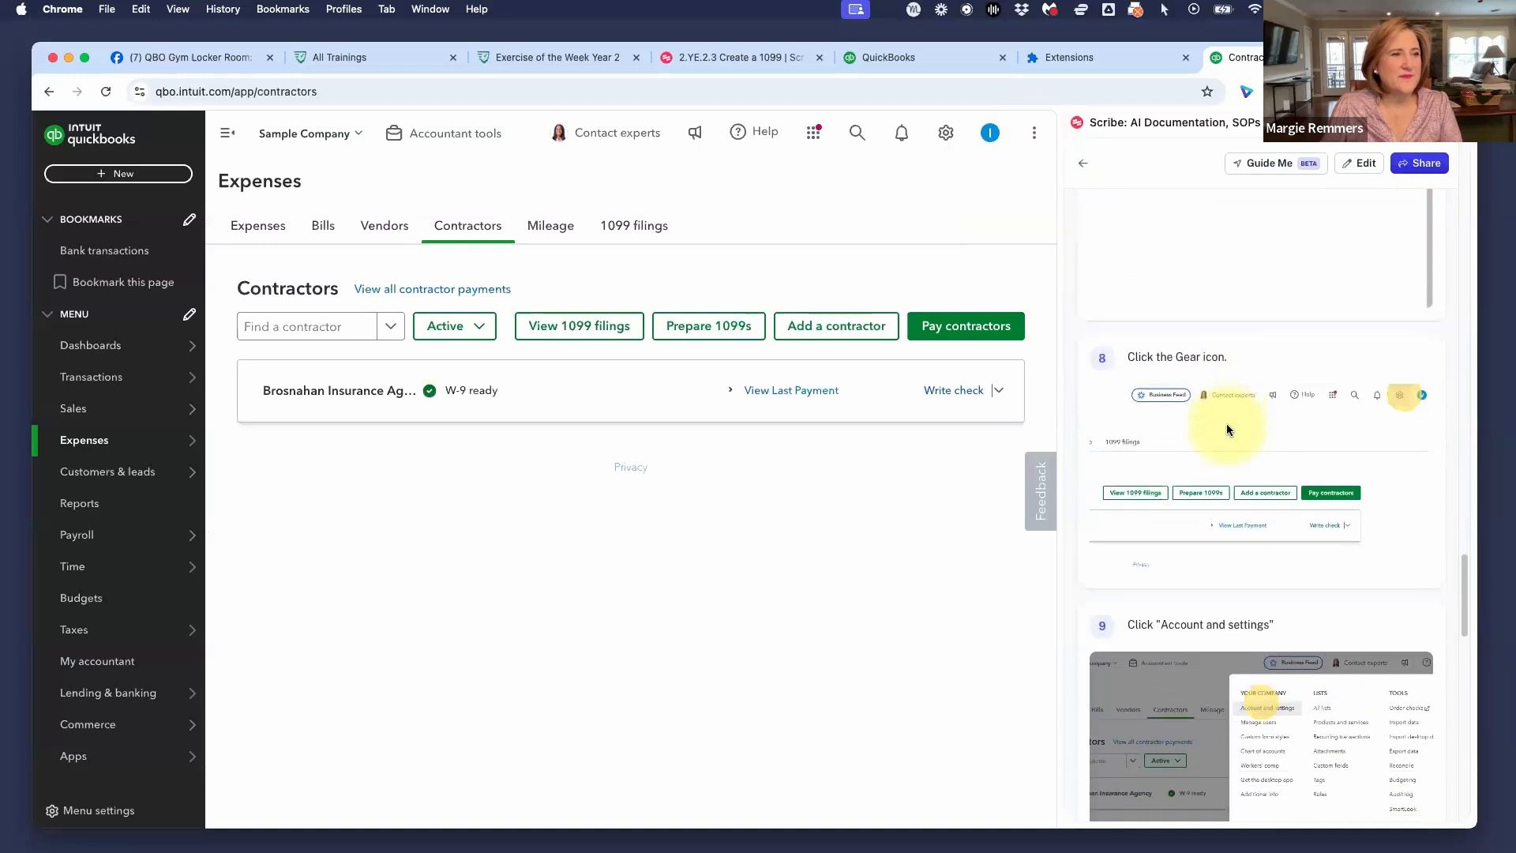
scroll(1225, 423, "down", 4)
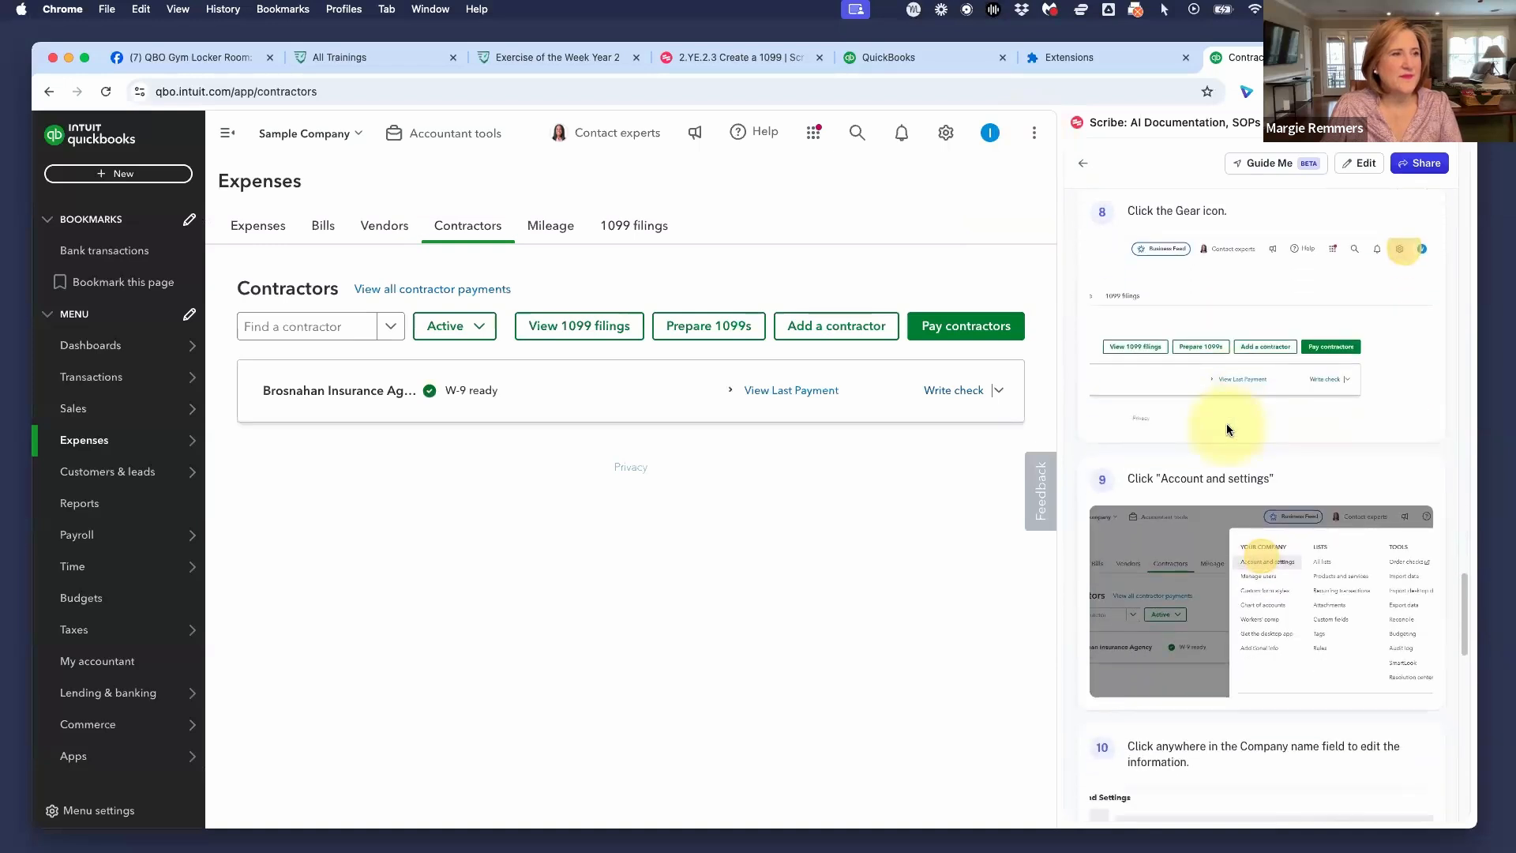
left_click(945, 132)
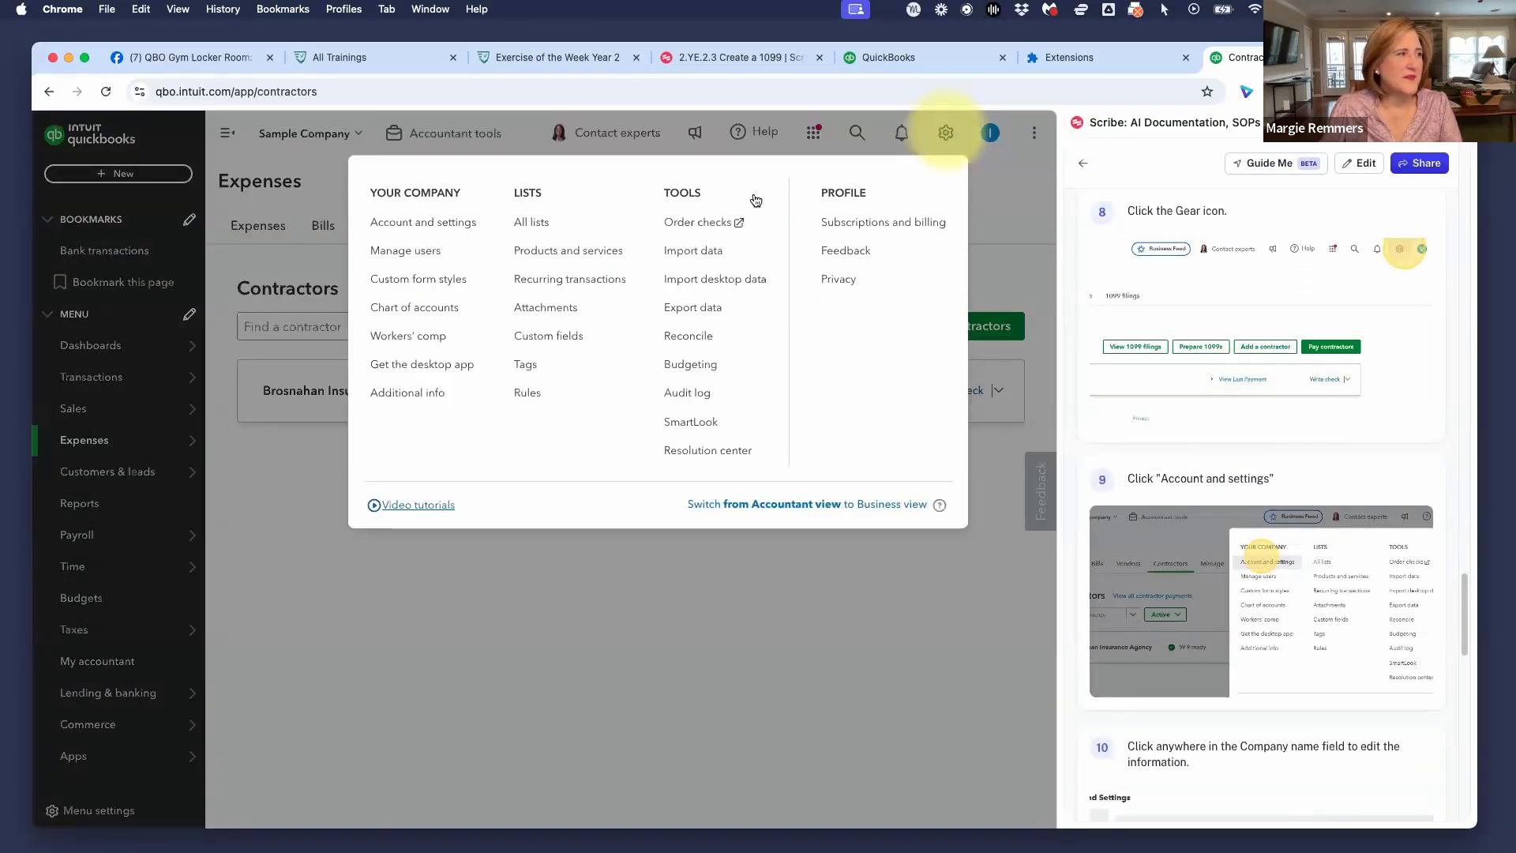
left_click(438, 223)
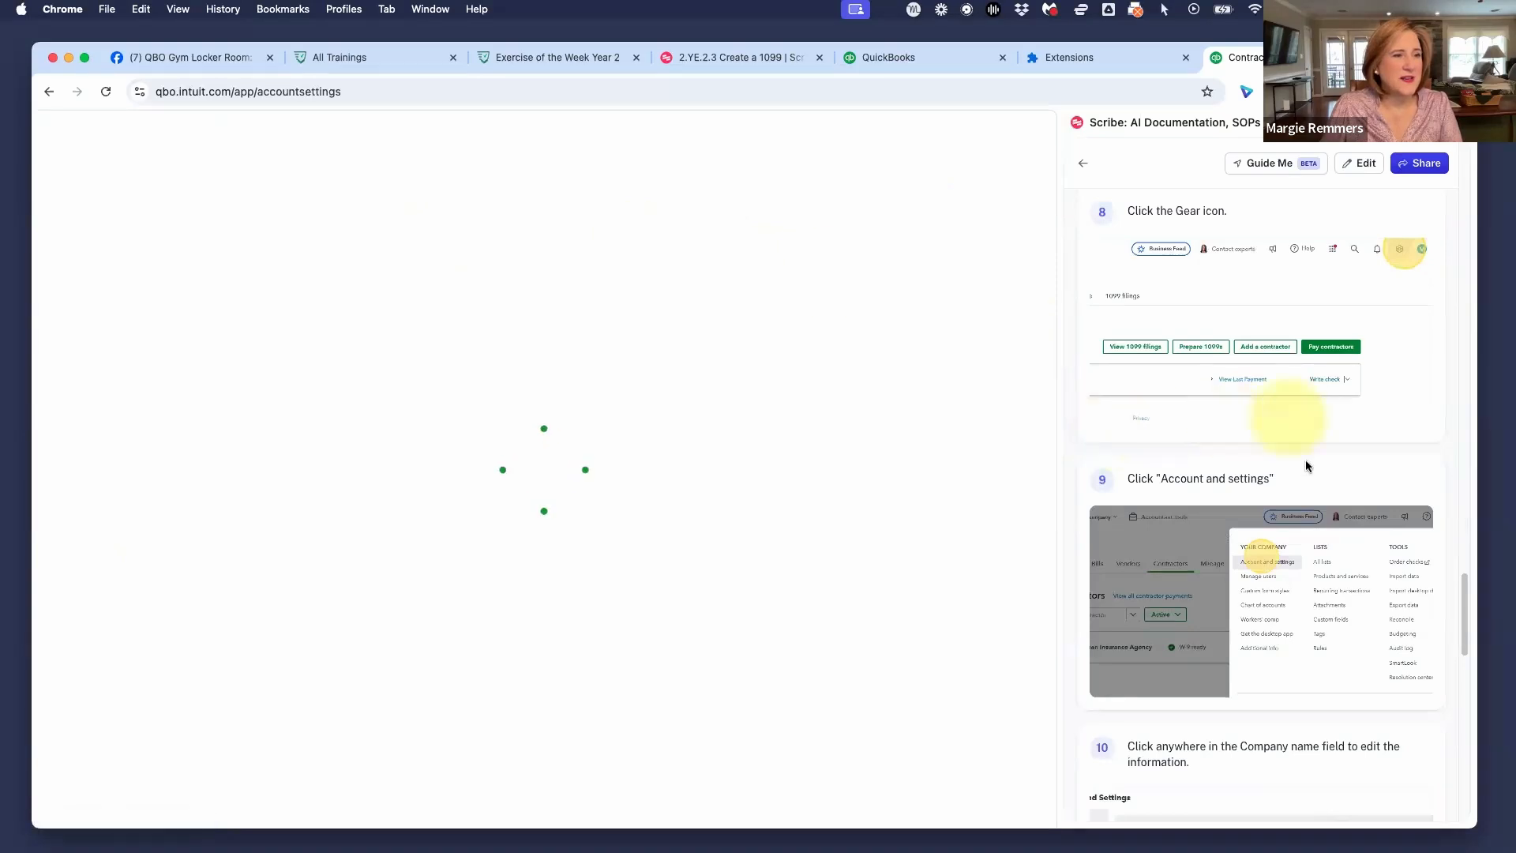
Edit the Company name section, choose EIN as the tax ID type, enter the guide's sample EIN, and save
scroll(1305, 464, "down", 6)
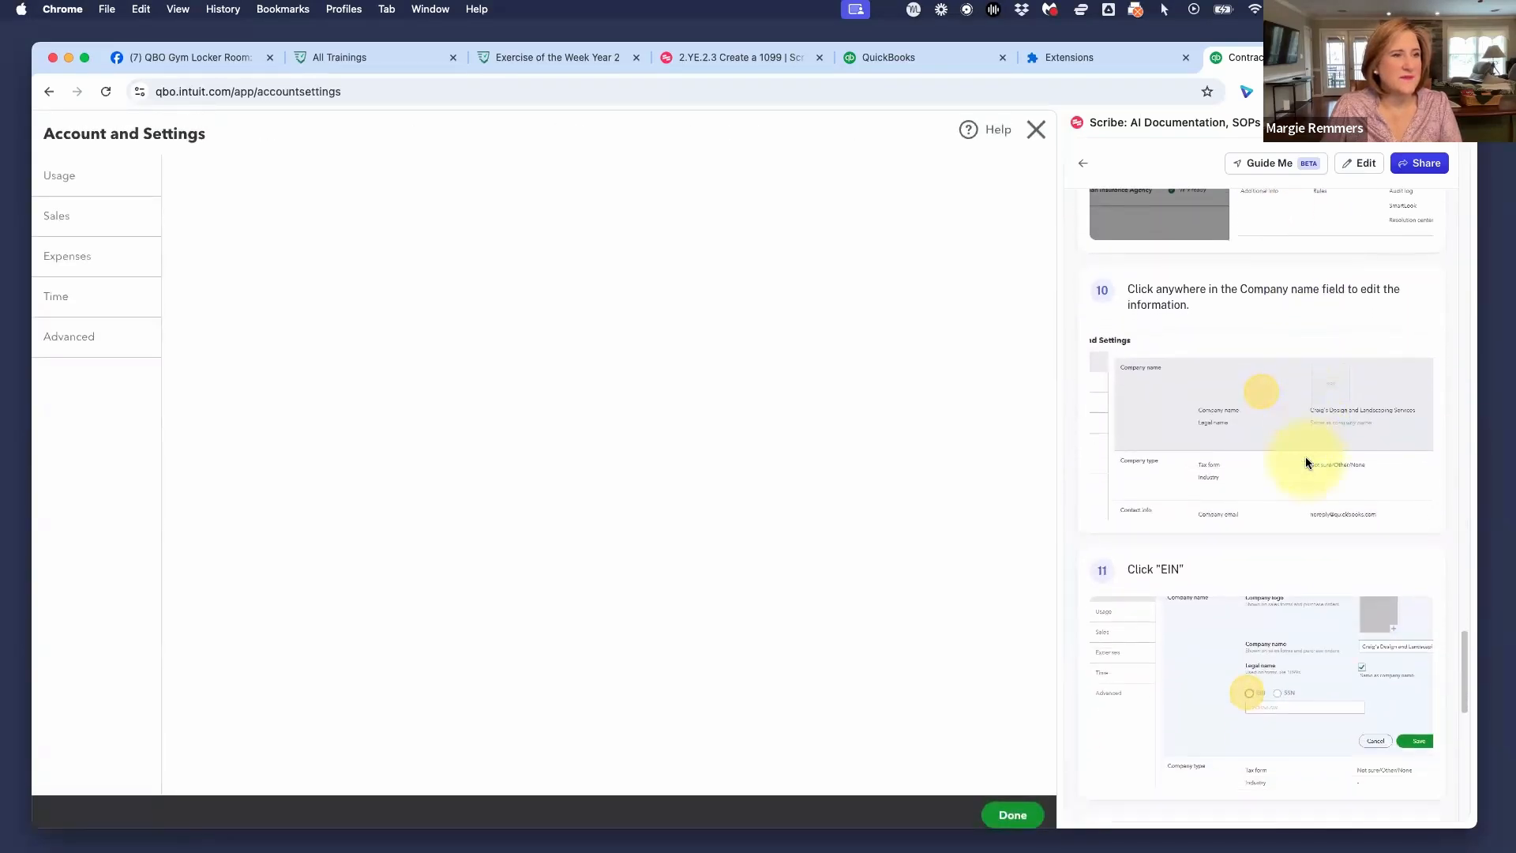
scroll(1305, 462, "down", 2)
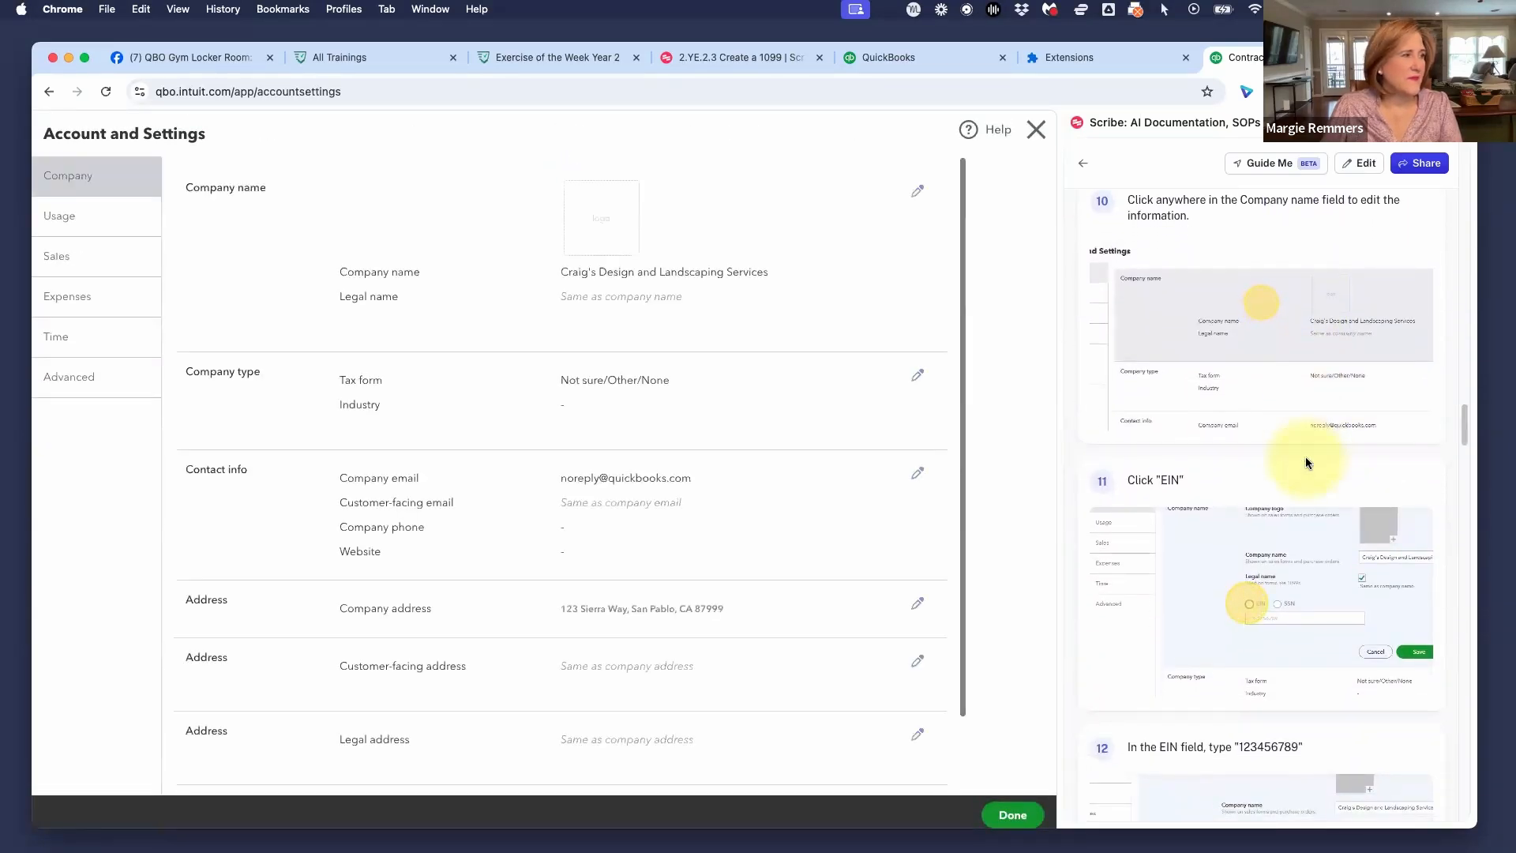
scroll(1305, 464, "up", 1)
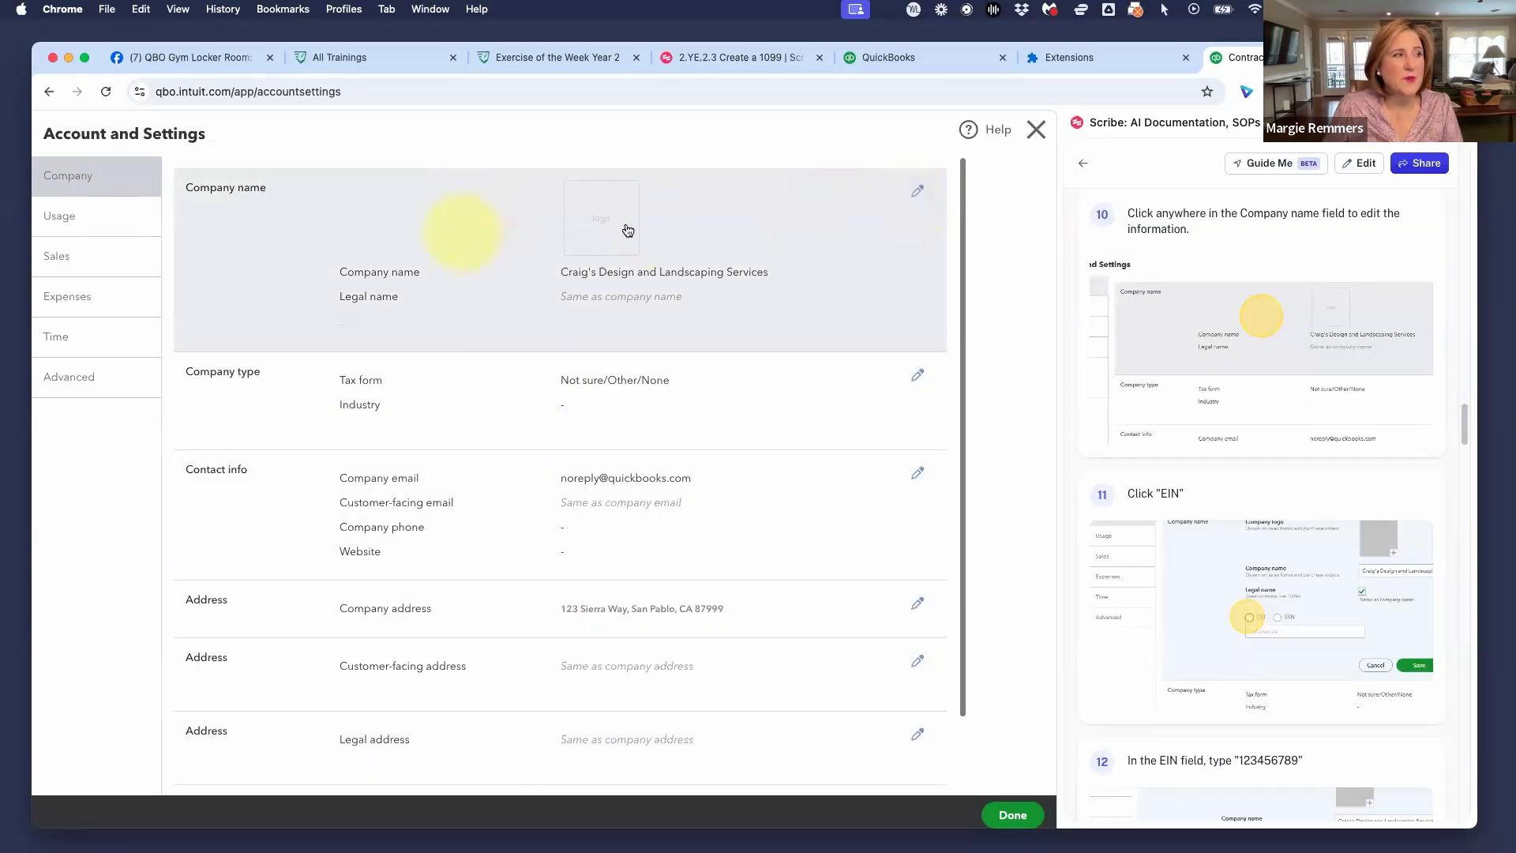
left_click(710, 226)
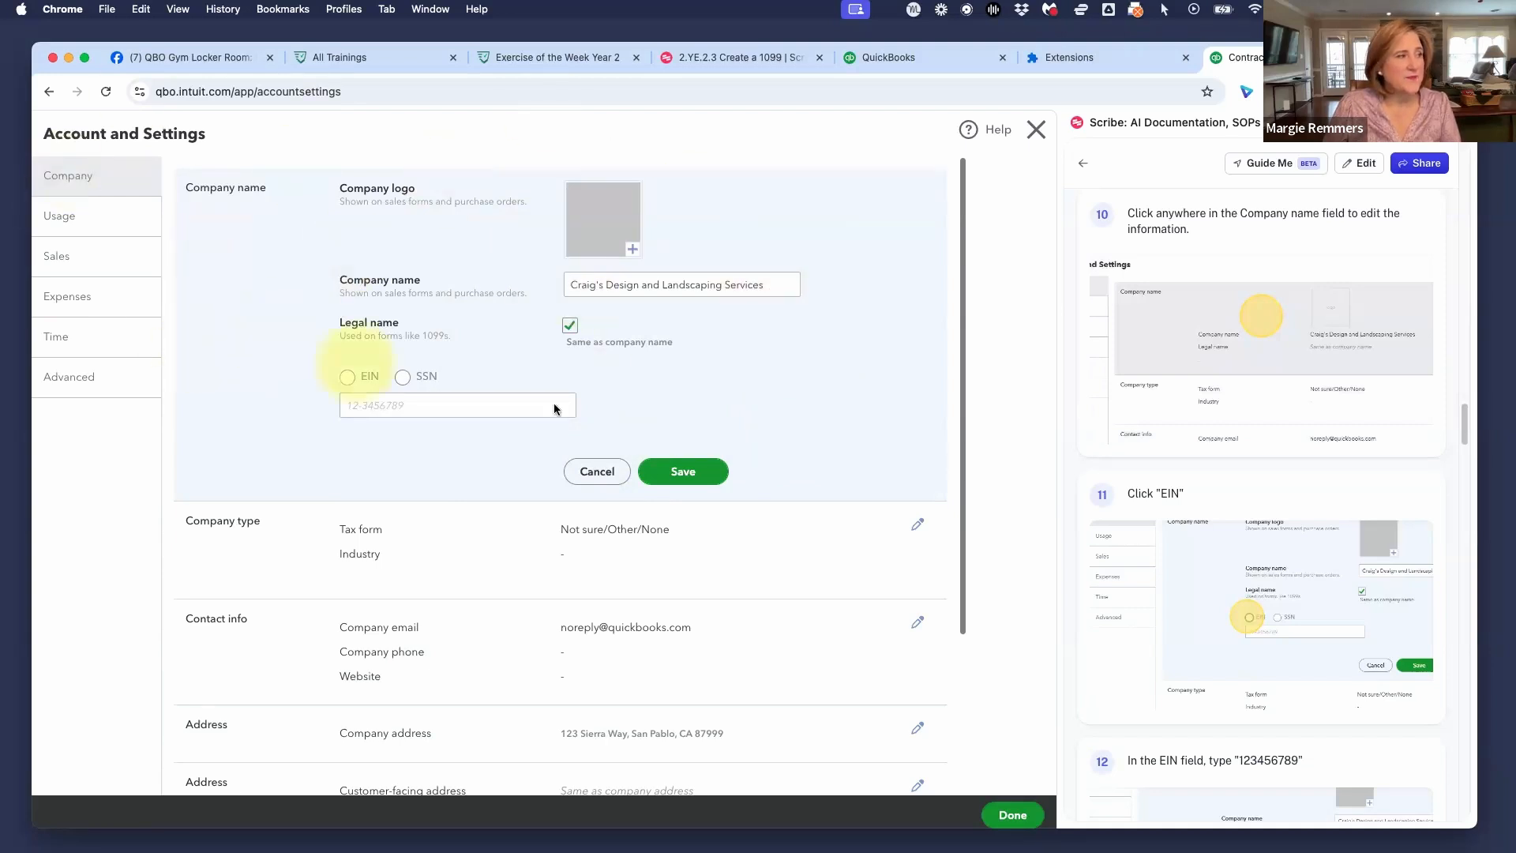
left_click(347, 377)
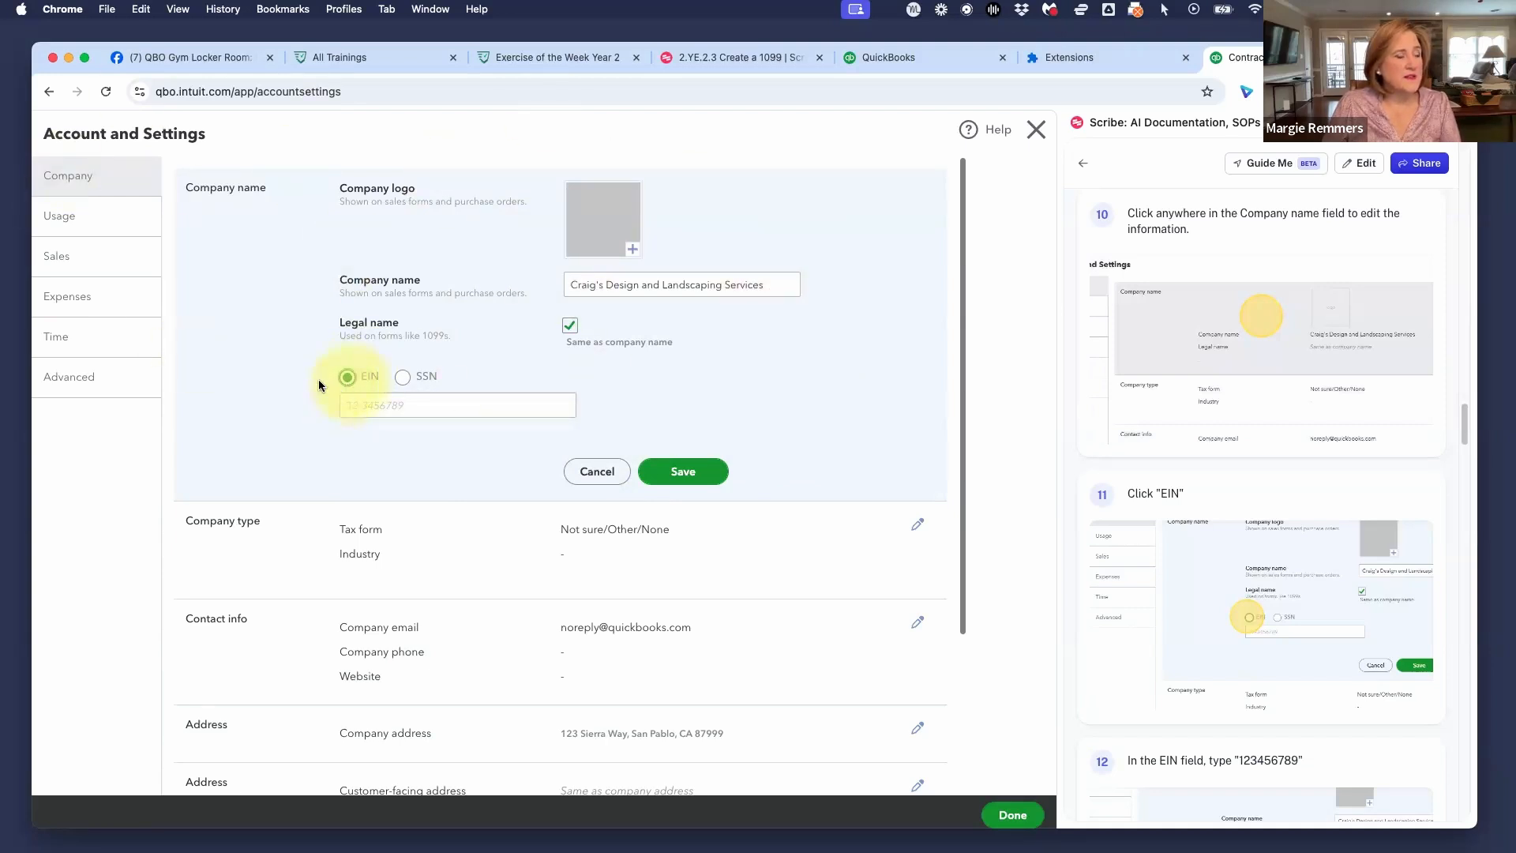
left_click(360, 404)
left_click(371, 405)
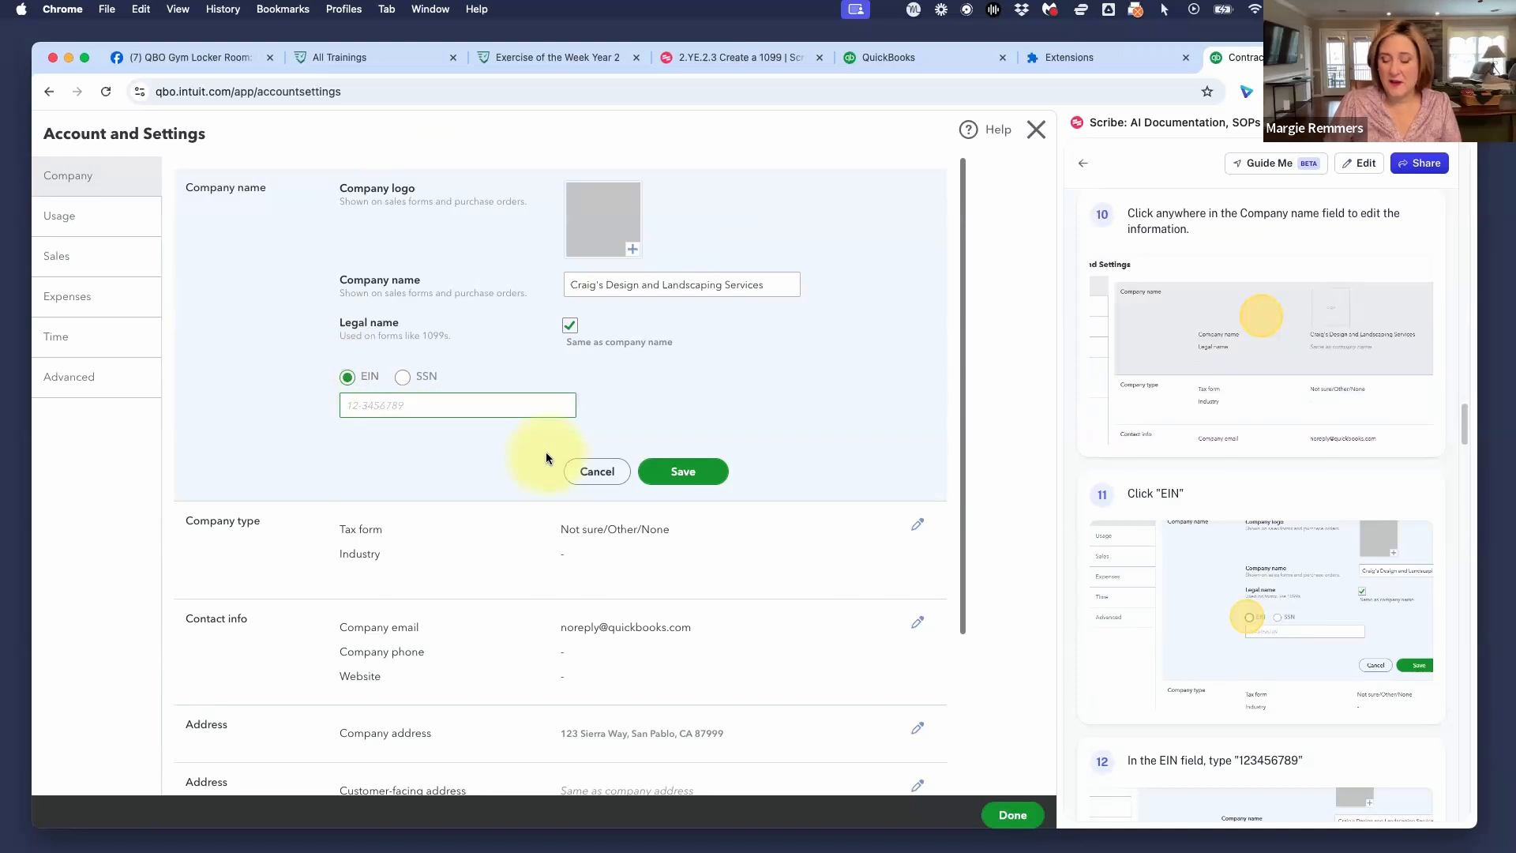
type("123456")
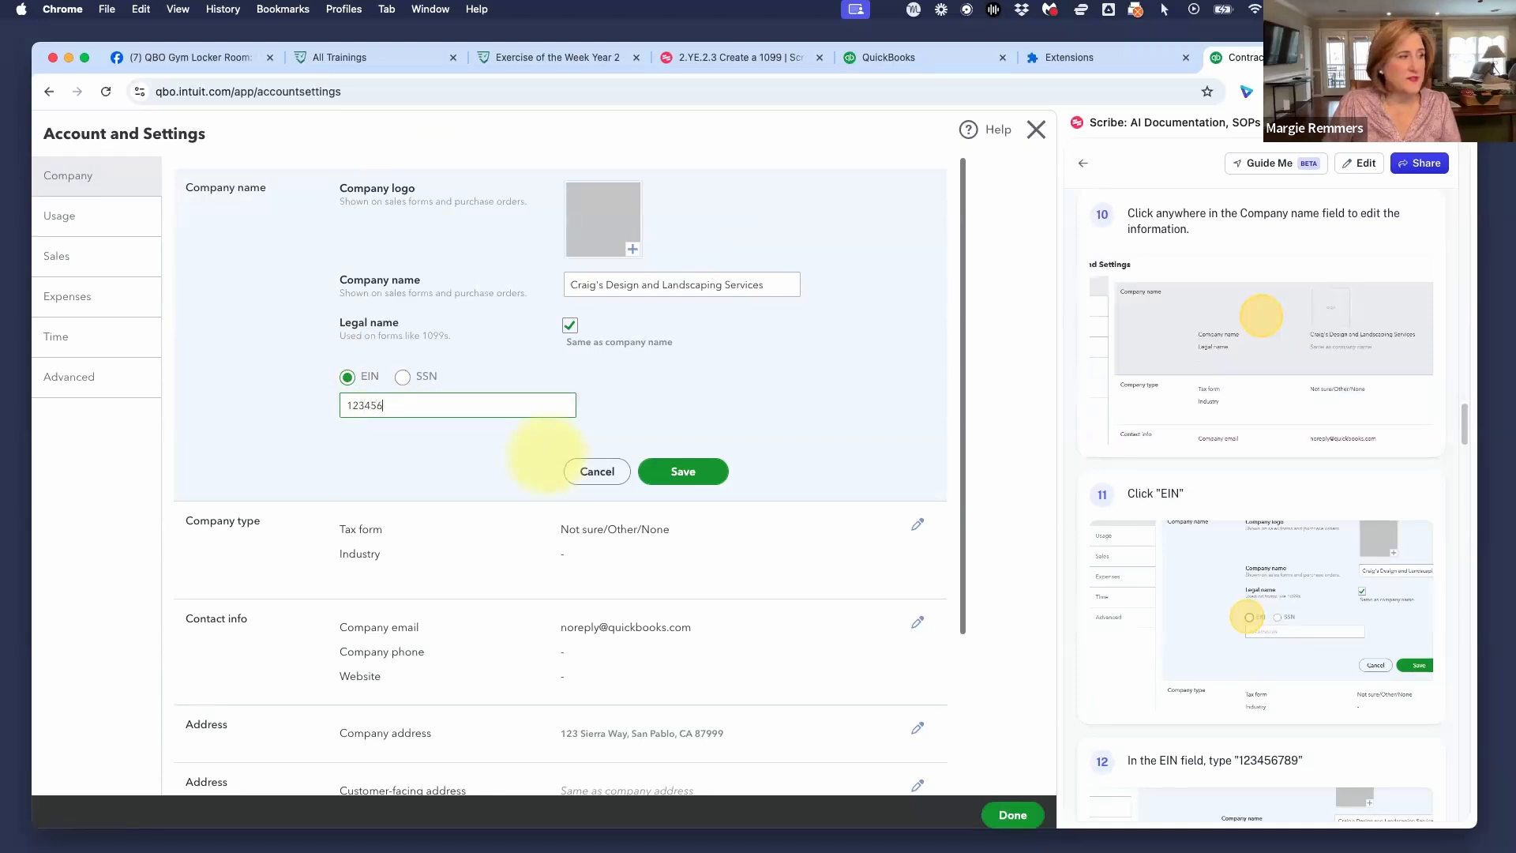
type("789")
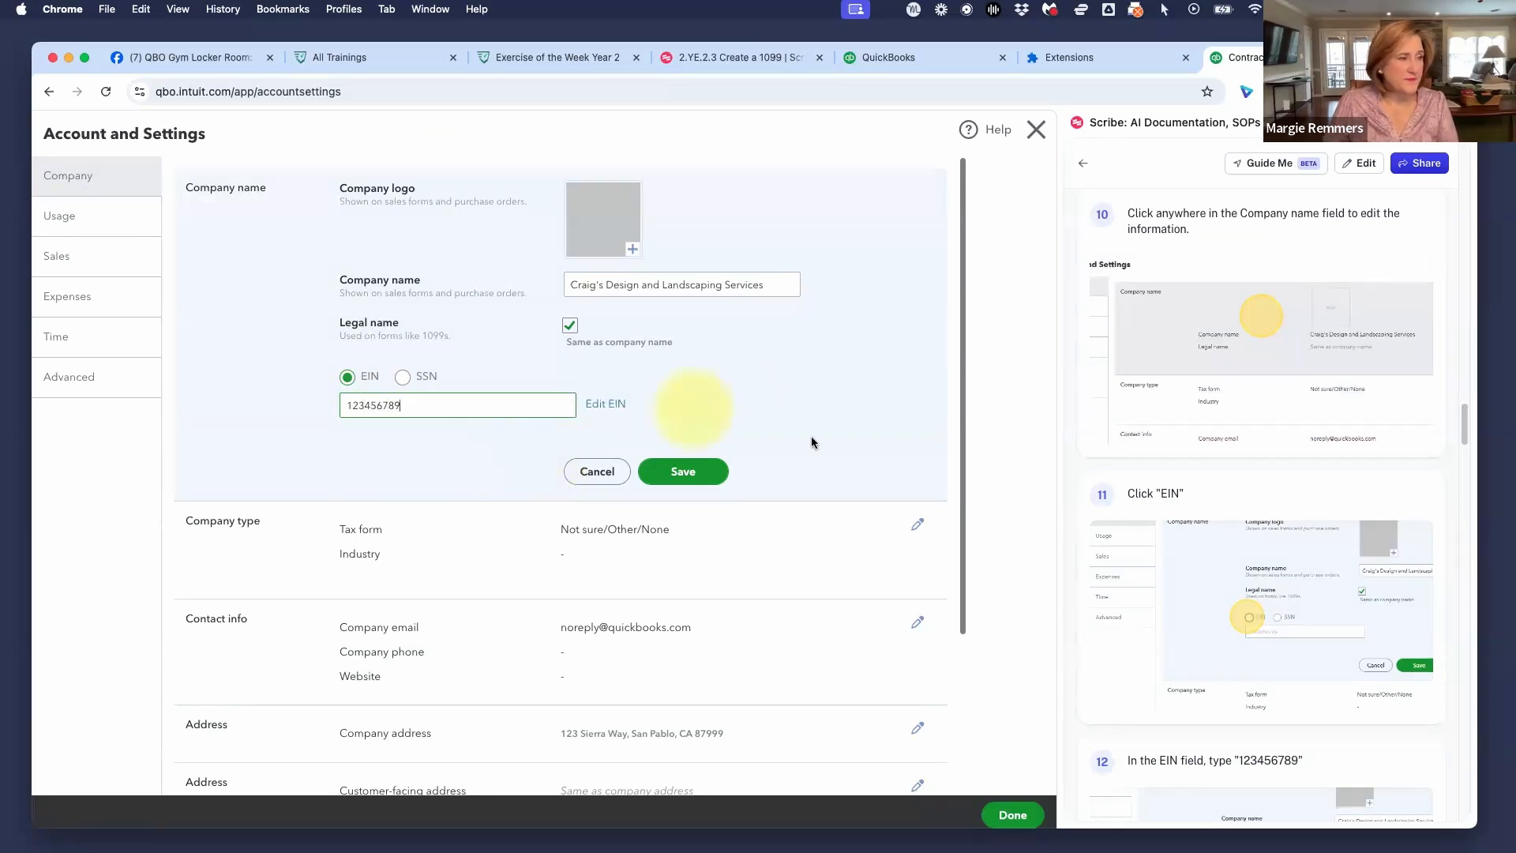
left_click(682, 471)
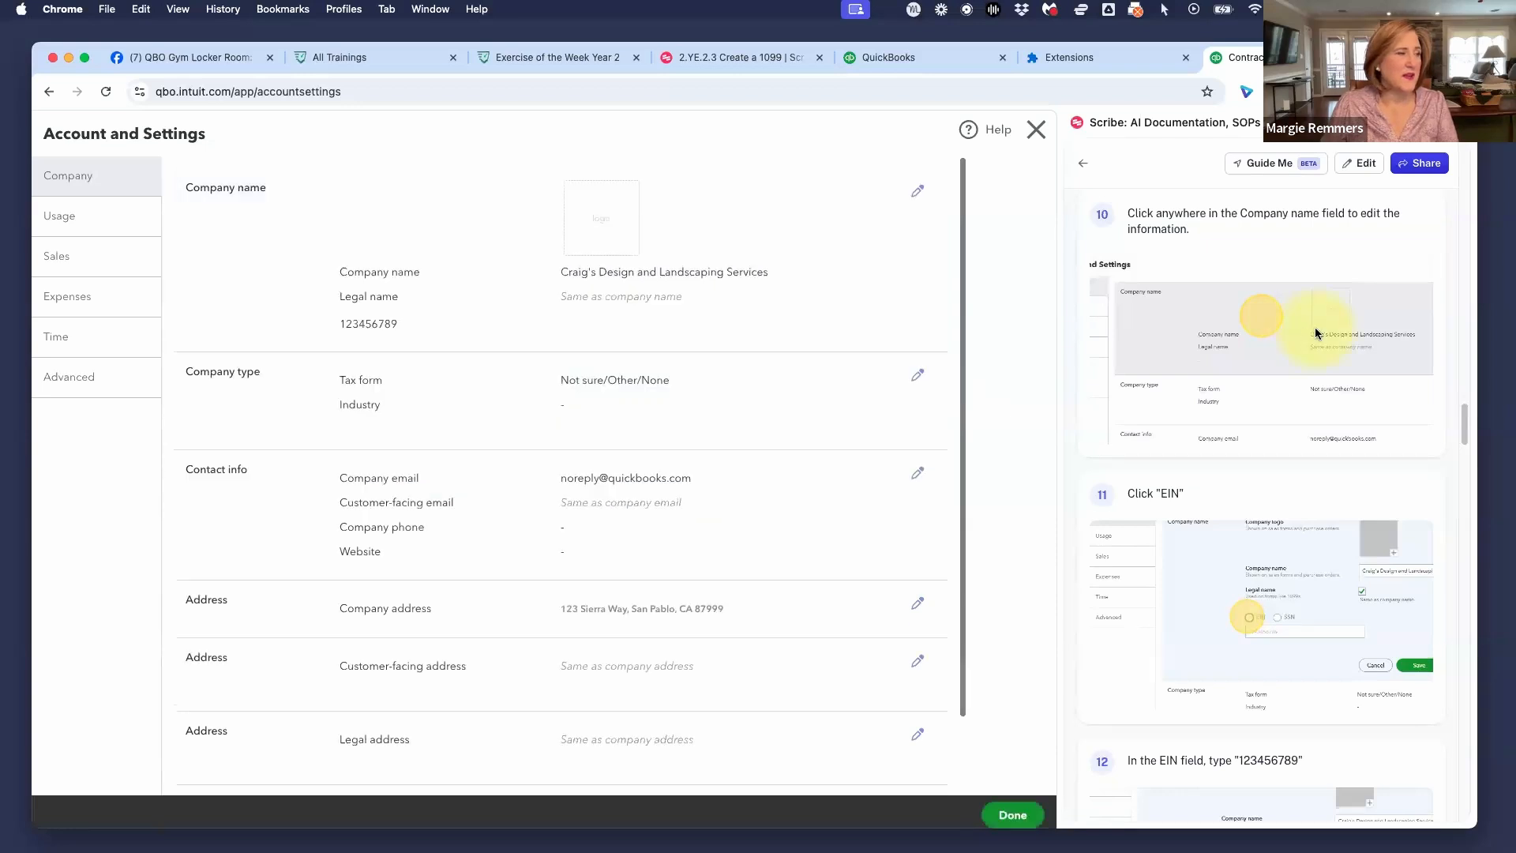
Review guide steps 11 to 14 and close Account and Settings with the company changes done
scroll(1273, 567, "down", 3)
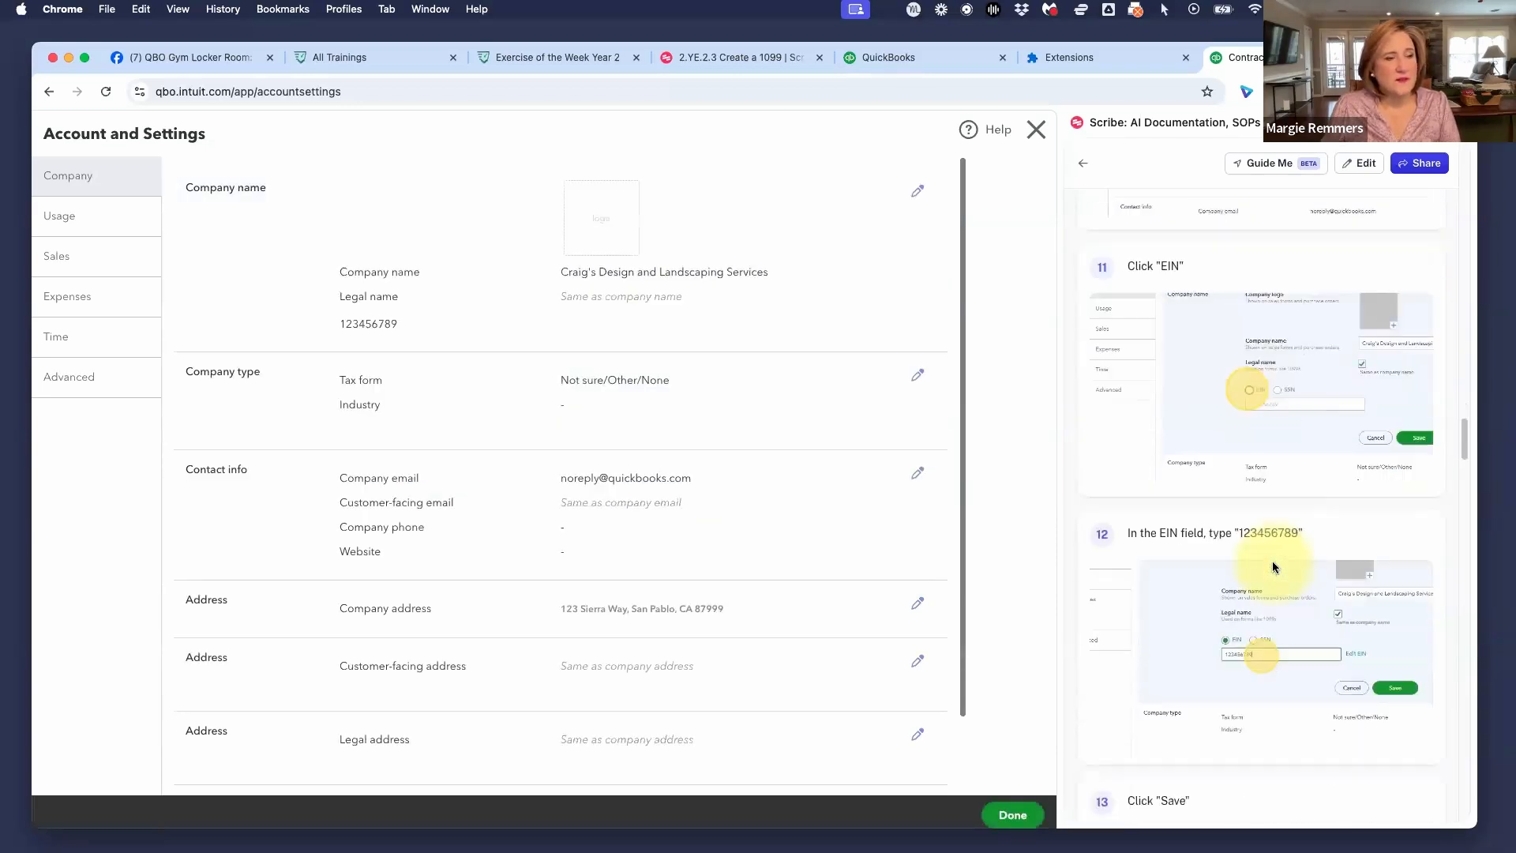
scroll(1272, 567, "down", 4)
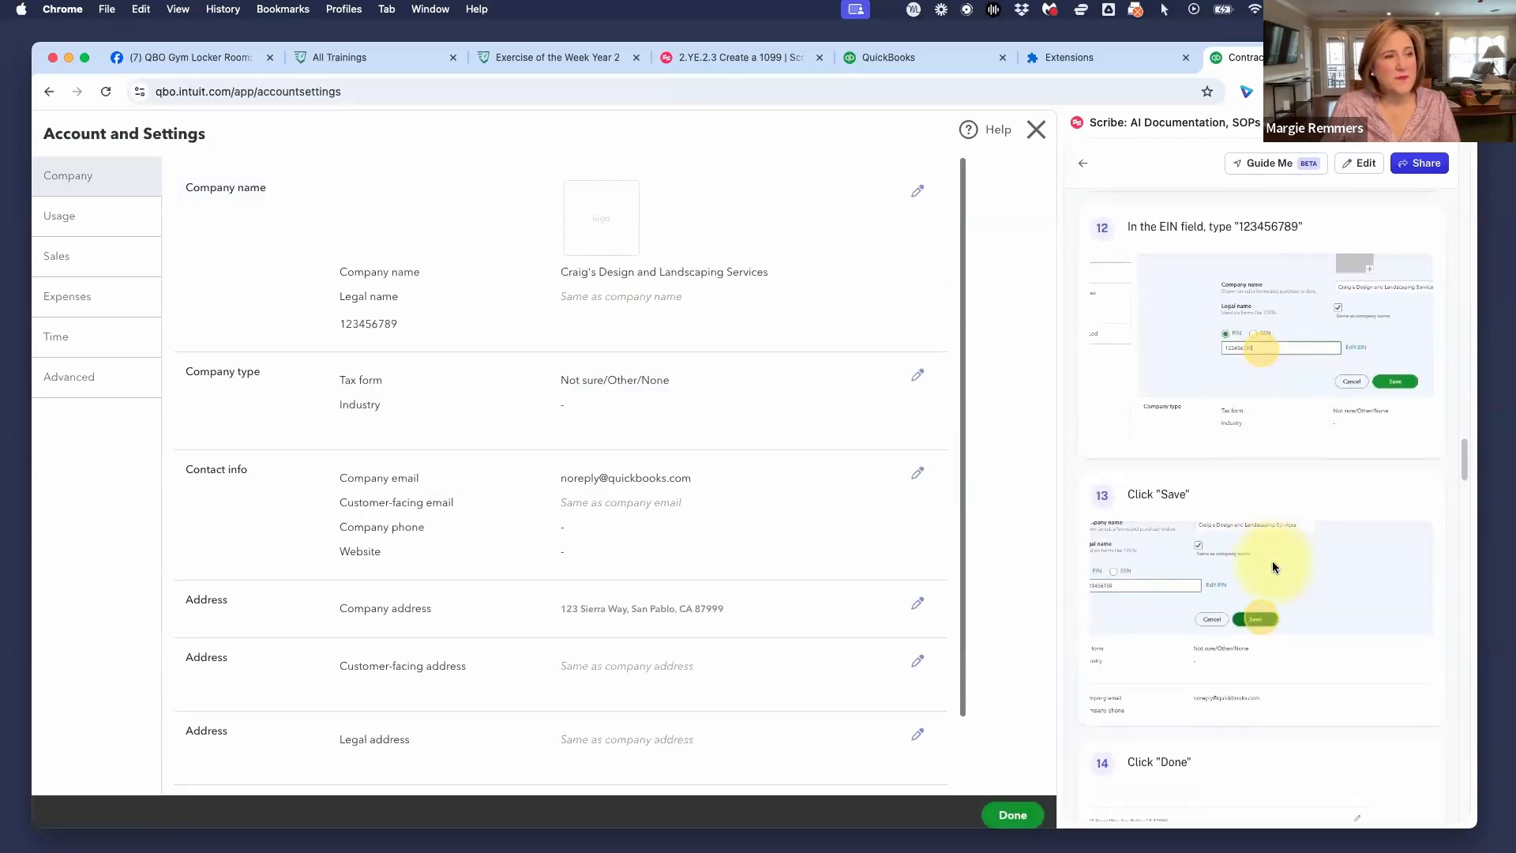
scroll(1271, 567, "down", 1)
scroll(1272, 567, "up", 2)
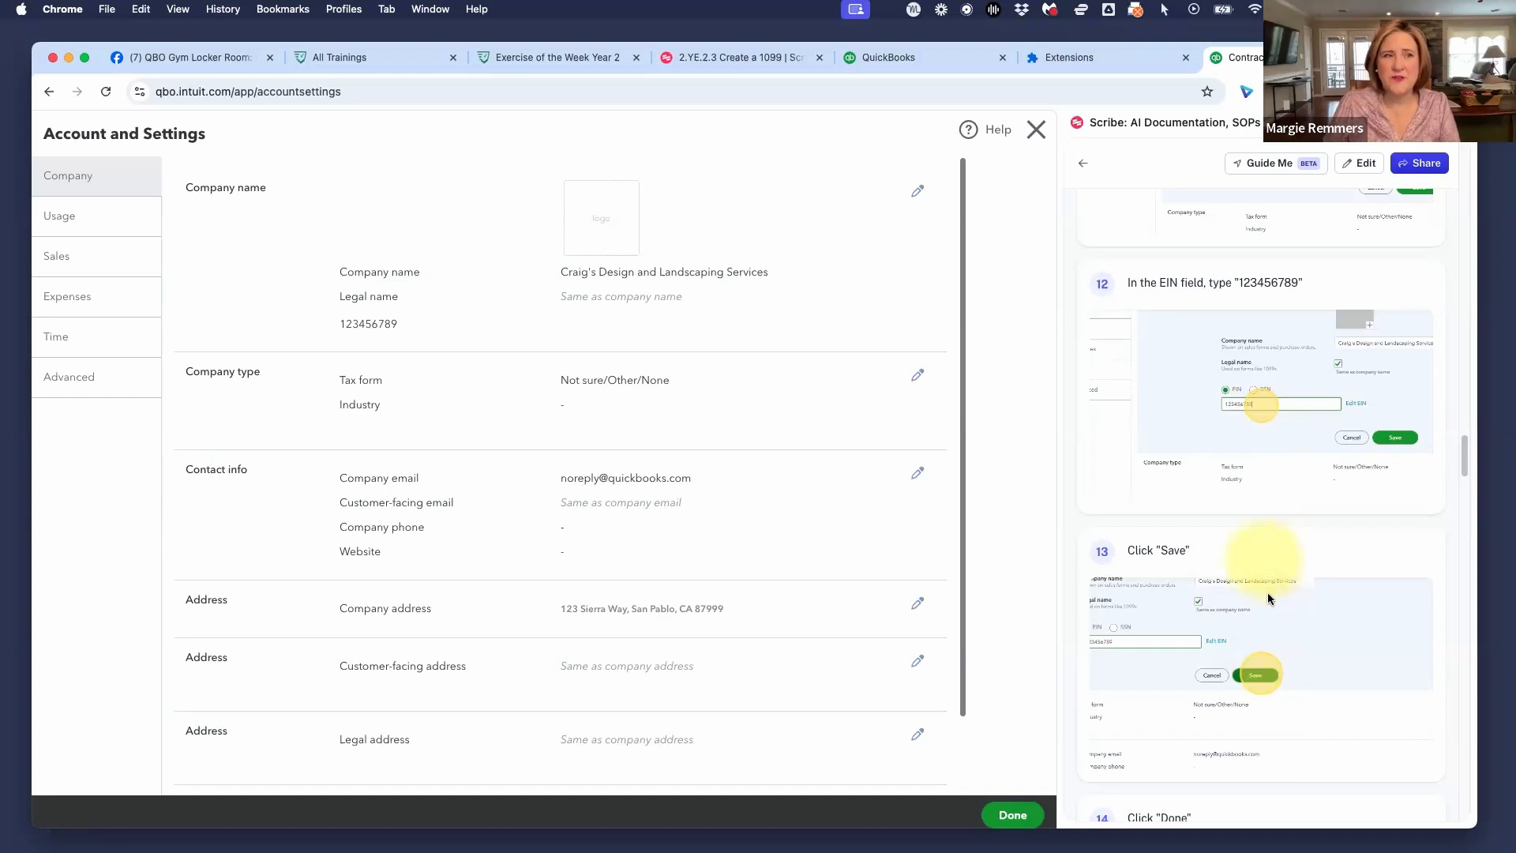
scroll(1280, 592, "down", 1)
scroll(1281, 598, "down", 1)
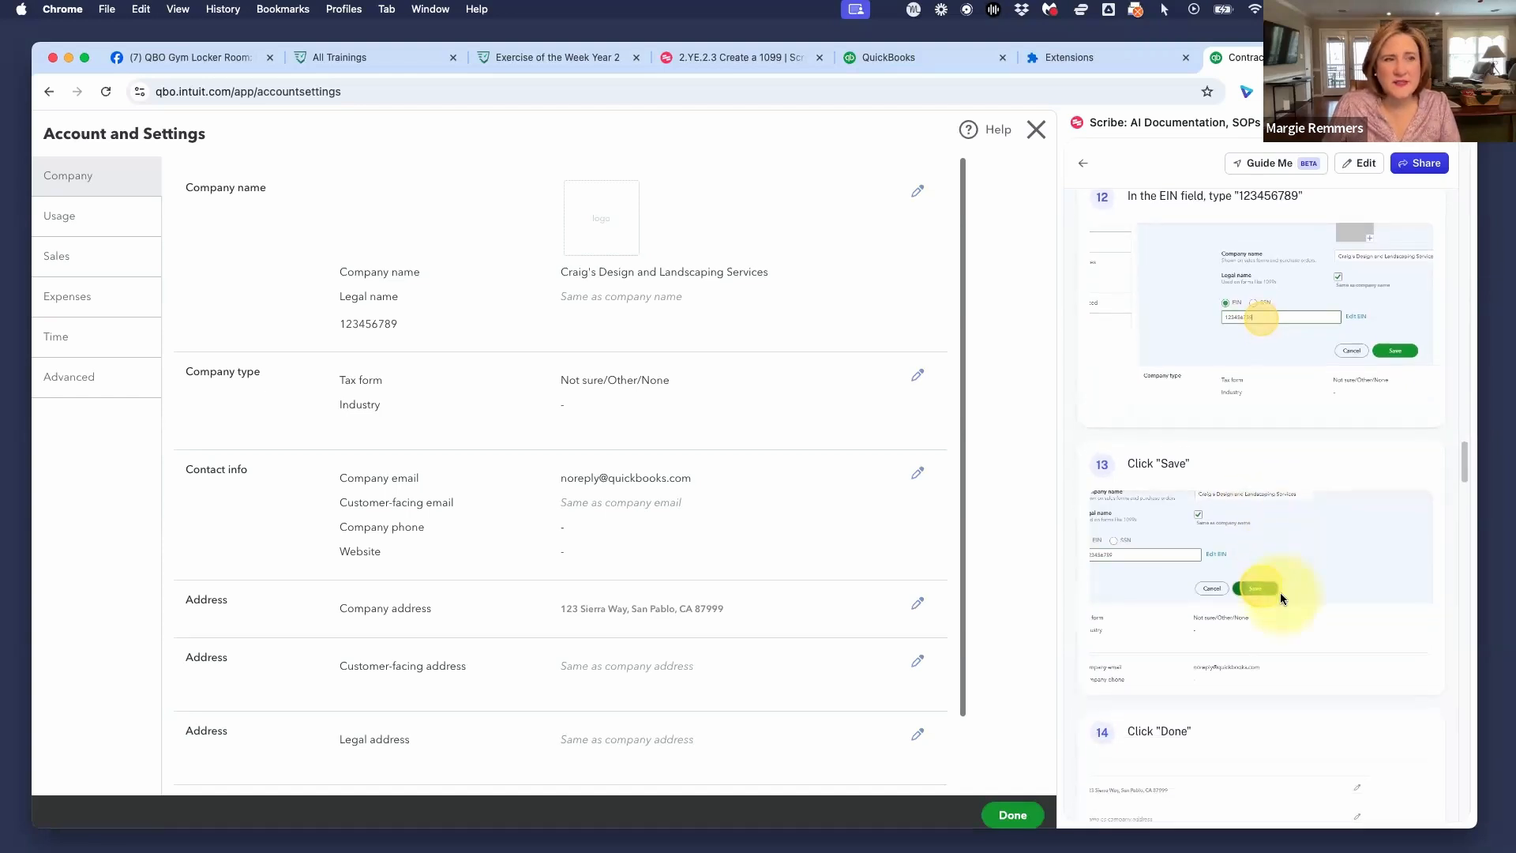
scroll(1281, 598, "up", 1)
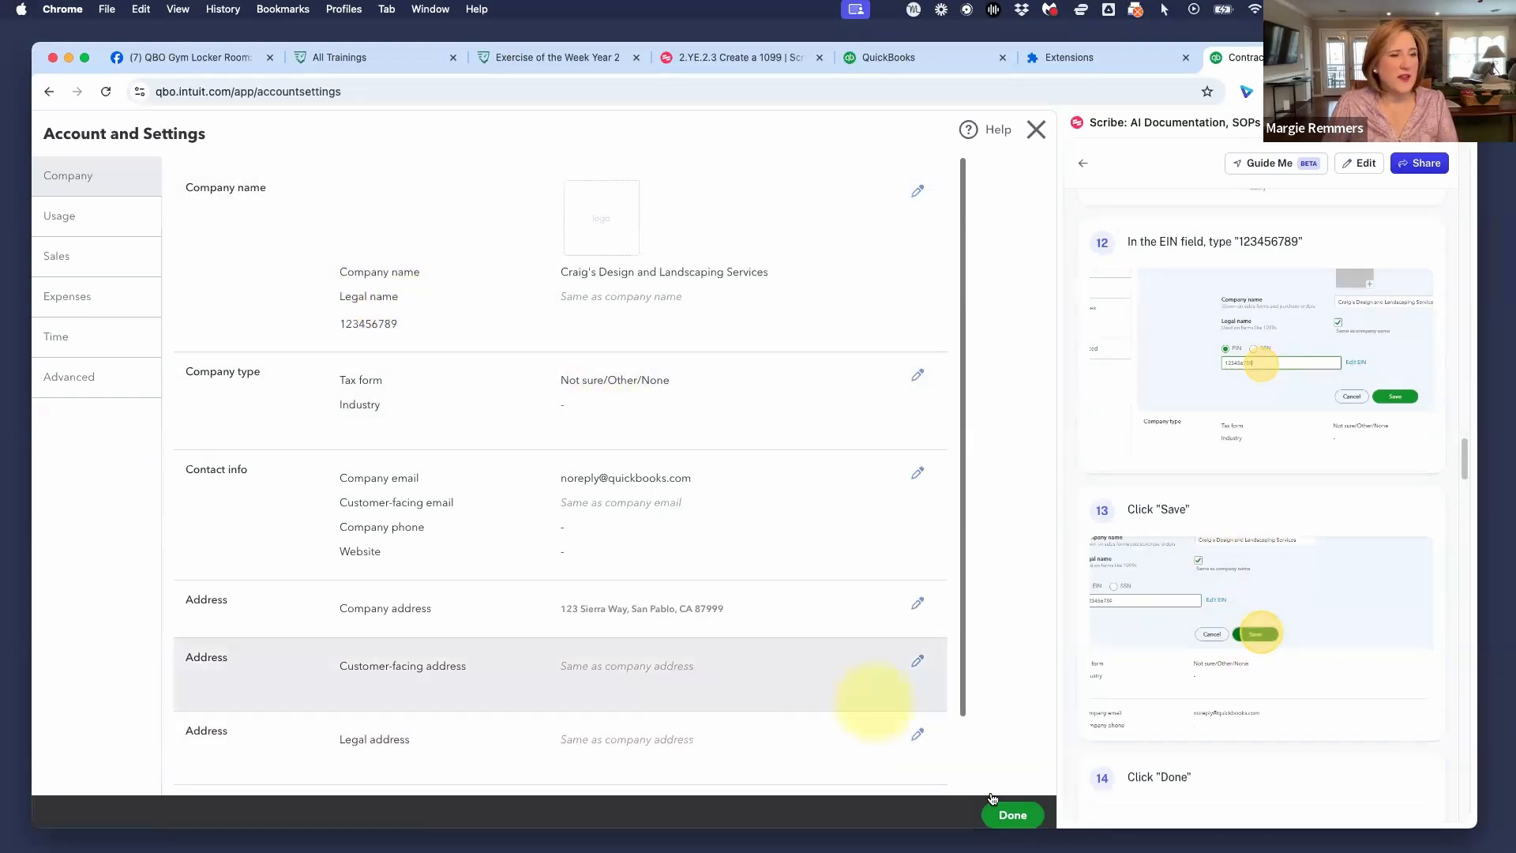
left_click(1010, 813)
Return to the 1099 filings page in Expenses and start preparing the 1099s again, per guide steps 15 and 16
scroll(1254, 708, "down", 4)
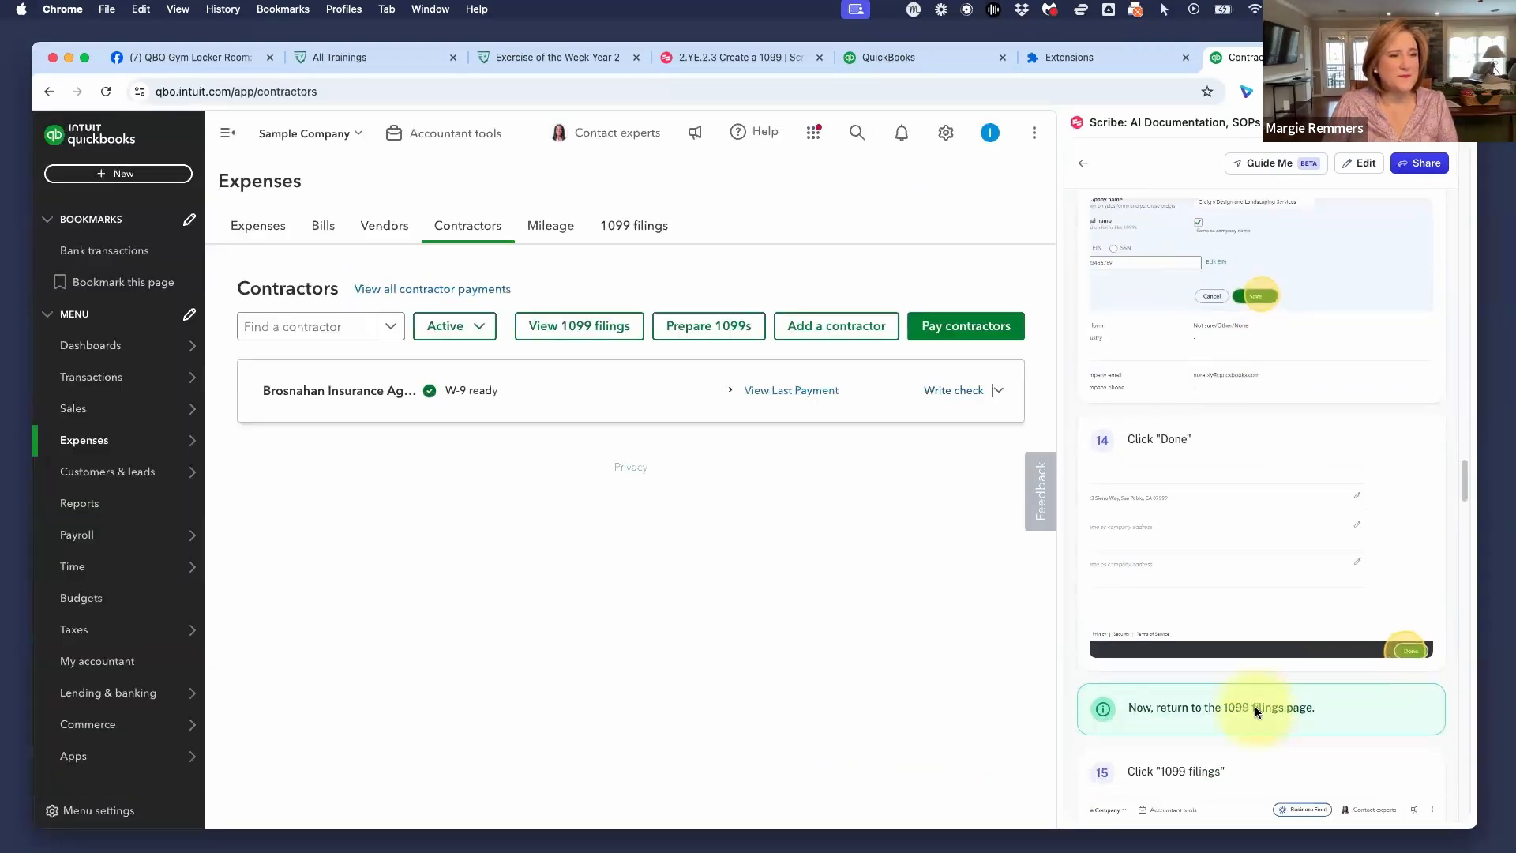
scroll(1254, 706, "down", 6)
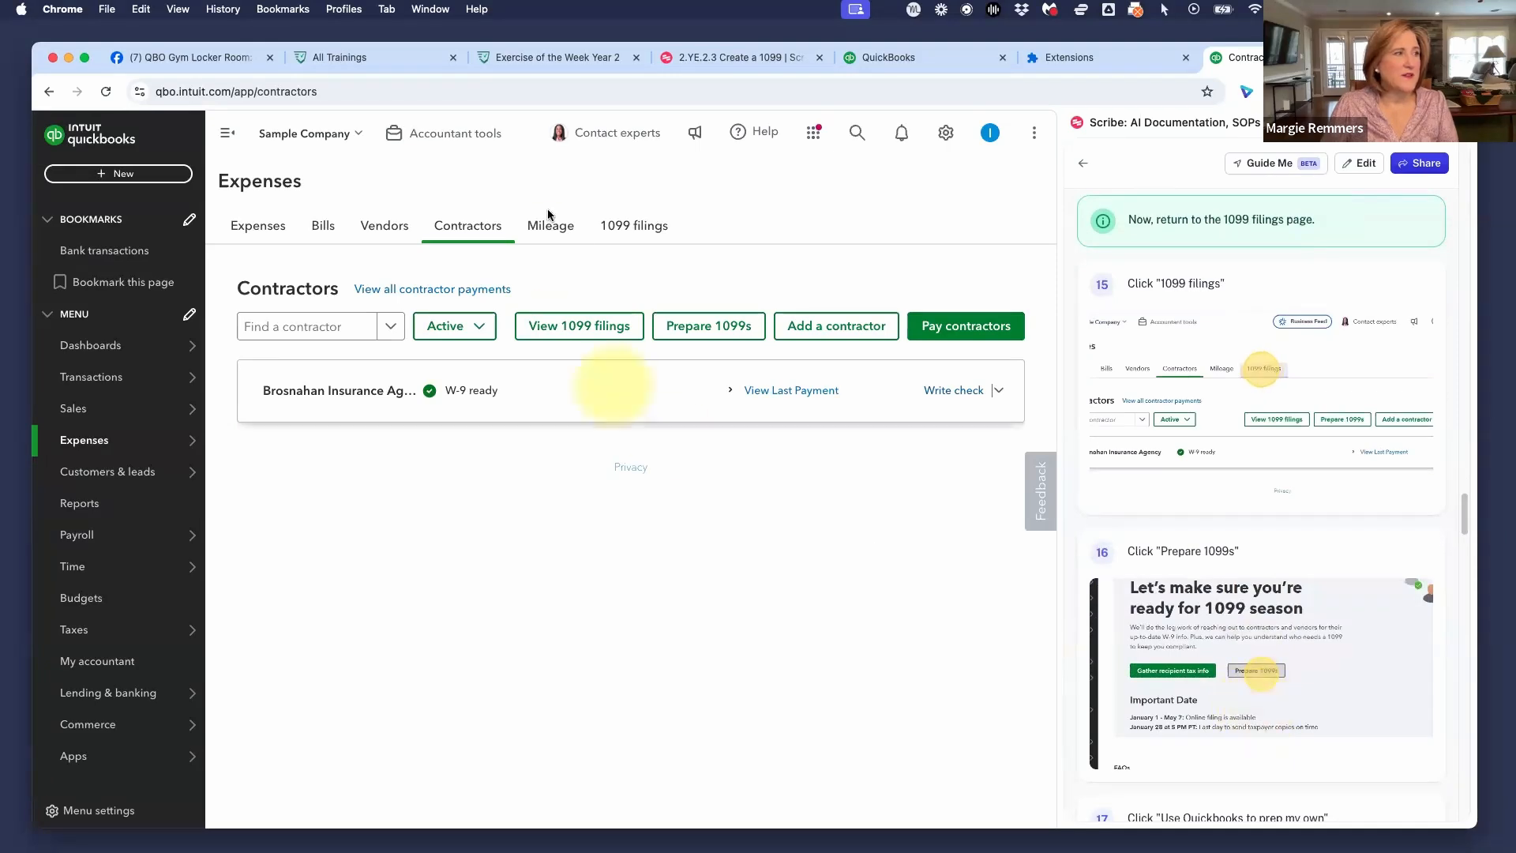
left_click(640, 229)
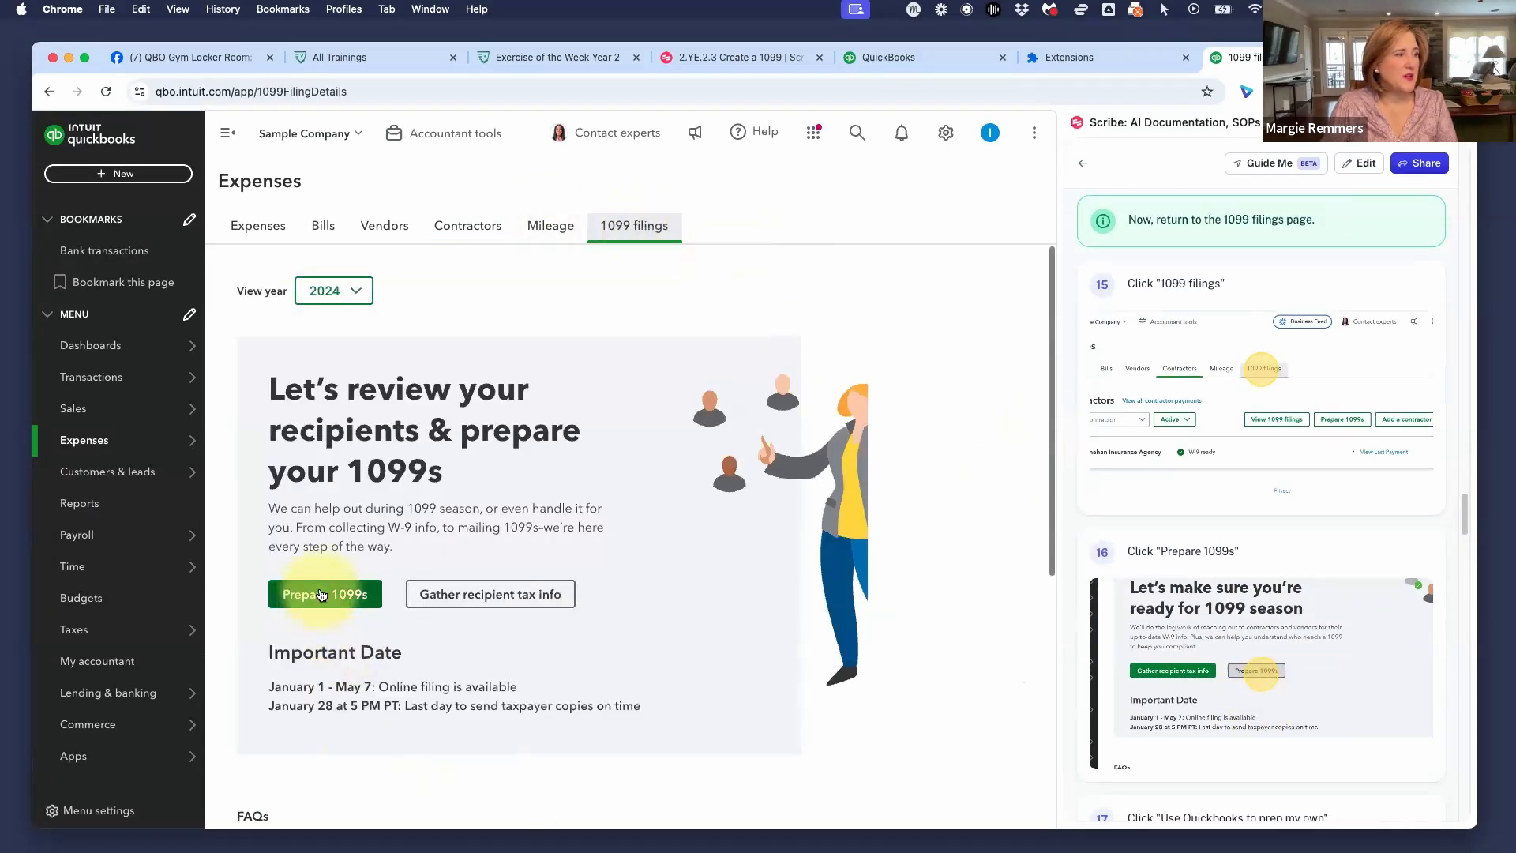
left_click(321, 594)
Select Use Quickbooks to prep my own, start its Try it out option, and bring up guide steps 19 and 20
scroll(1234, 651, "down", 3)
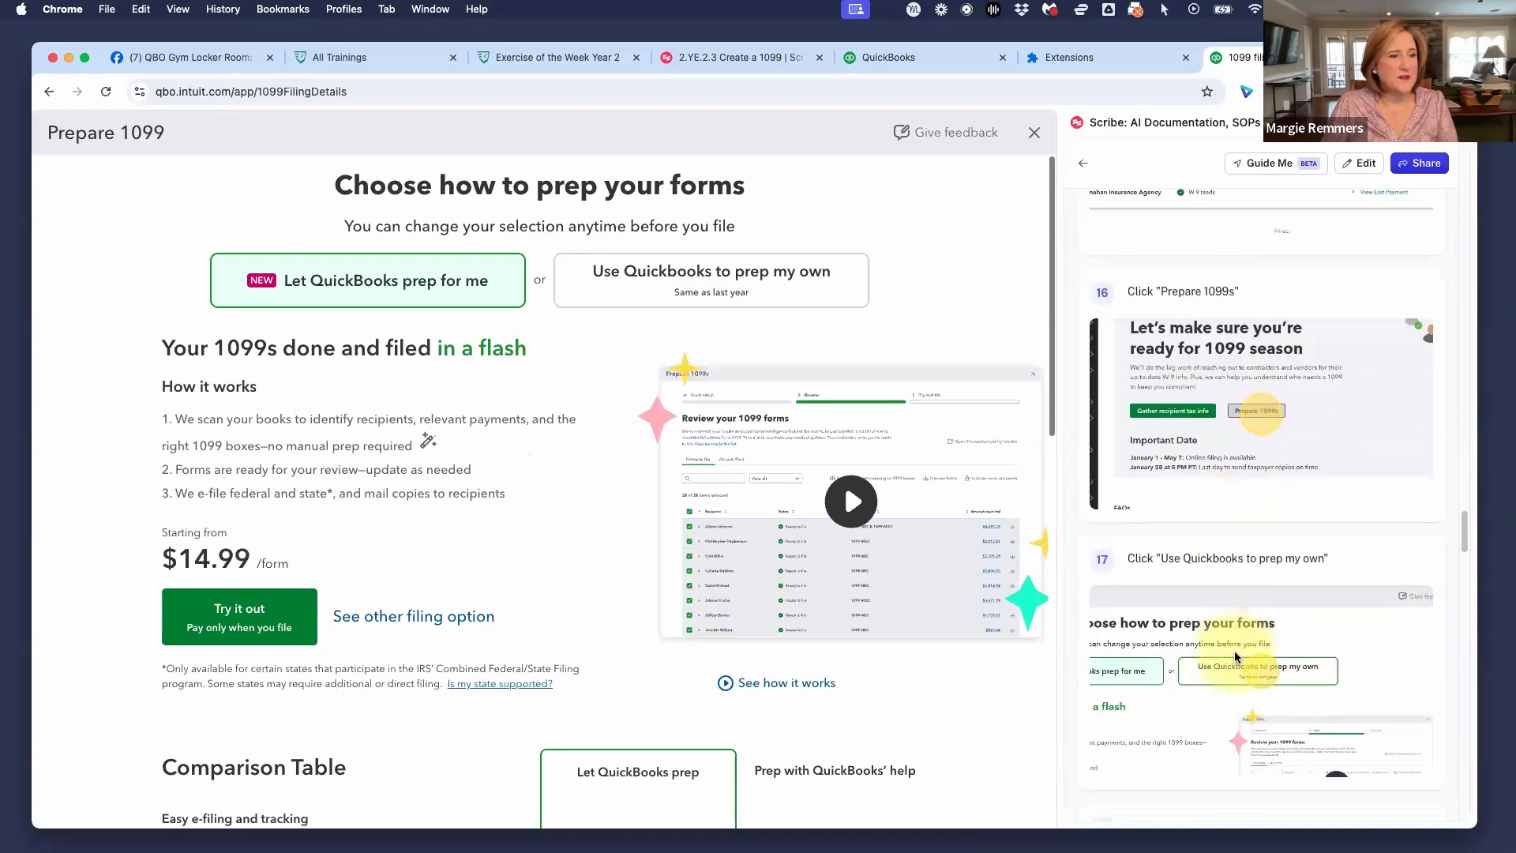
scroll(1234, 651, "down", 4)
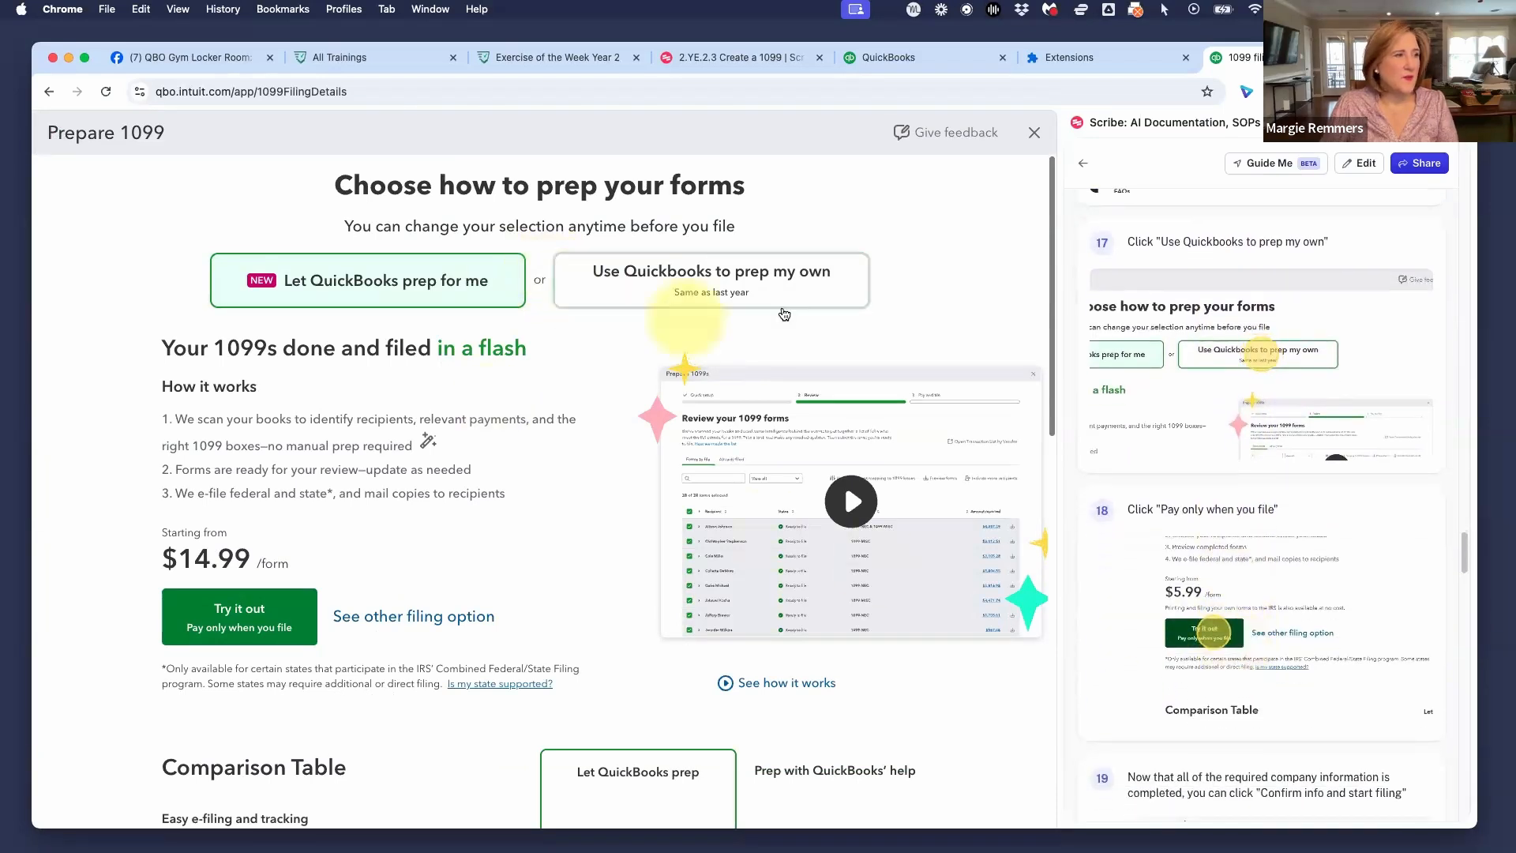
left_click(781, 311)
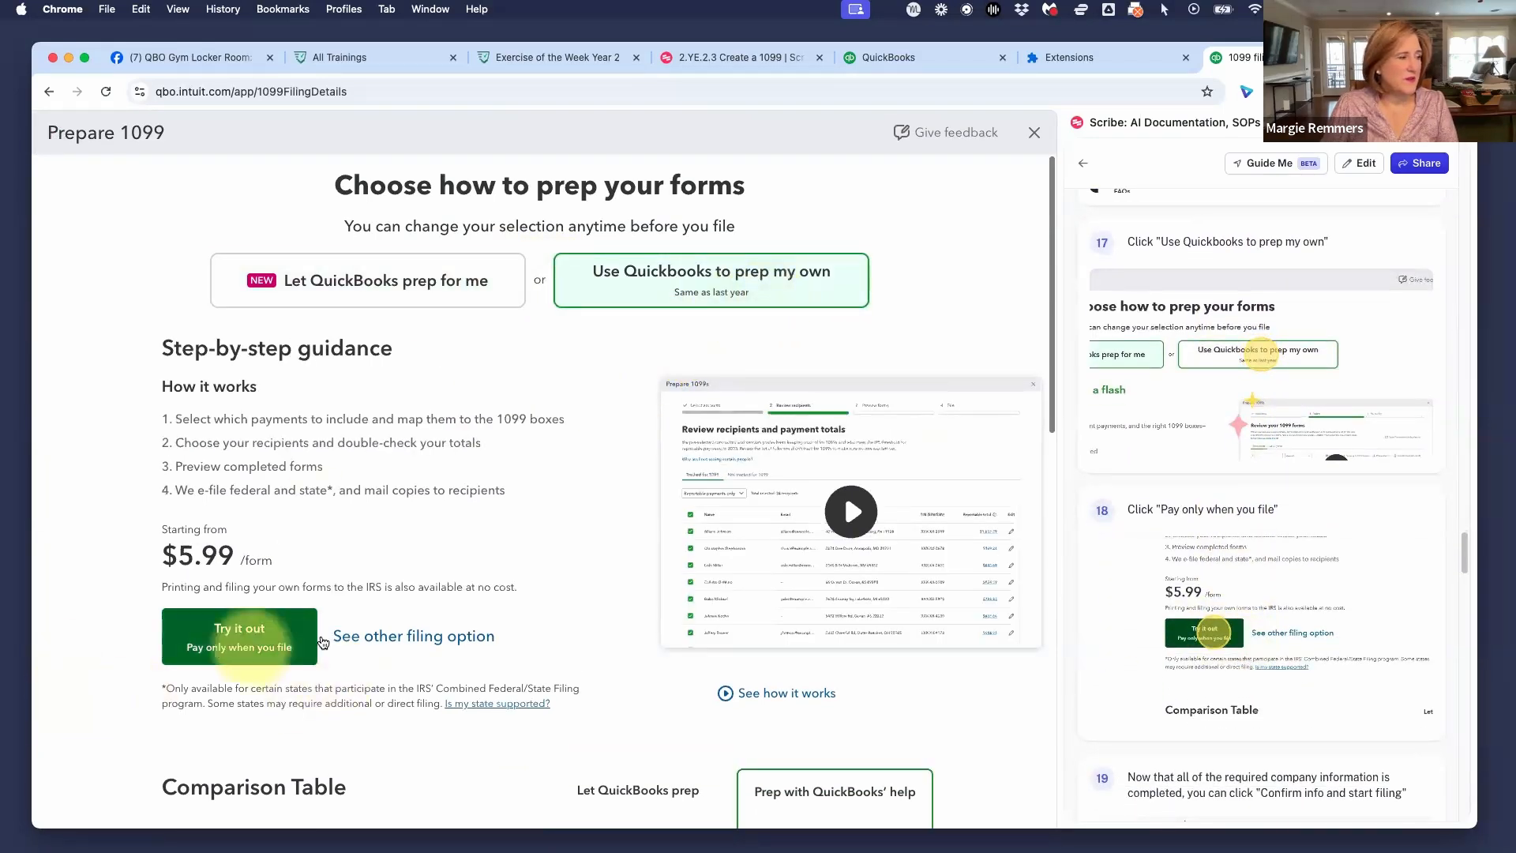
left_click(261, 640)
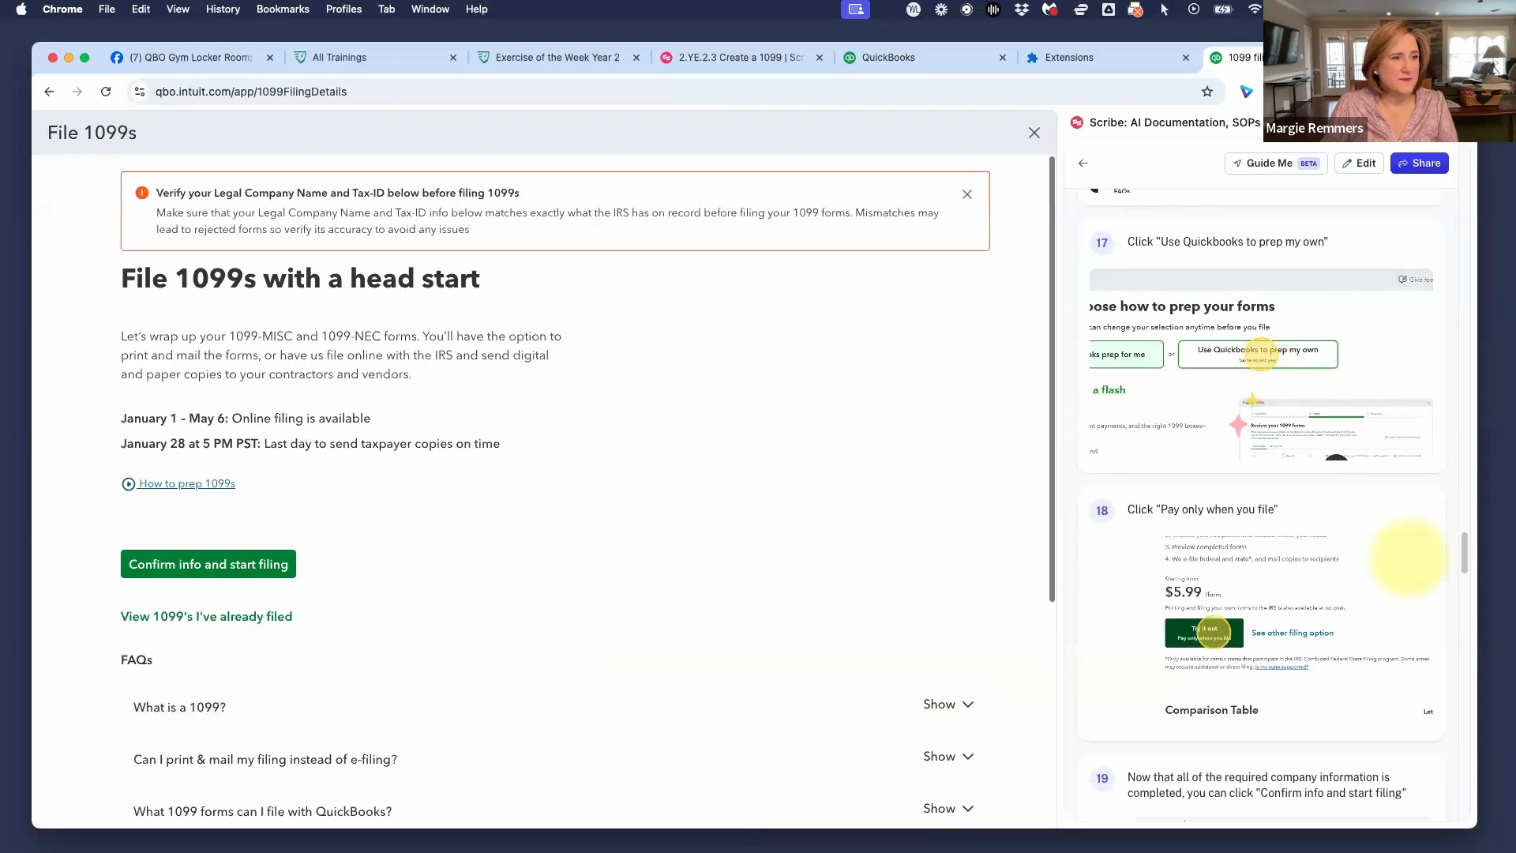
scroll(1343, 604, "down", 3)
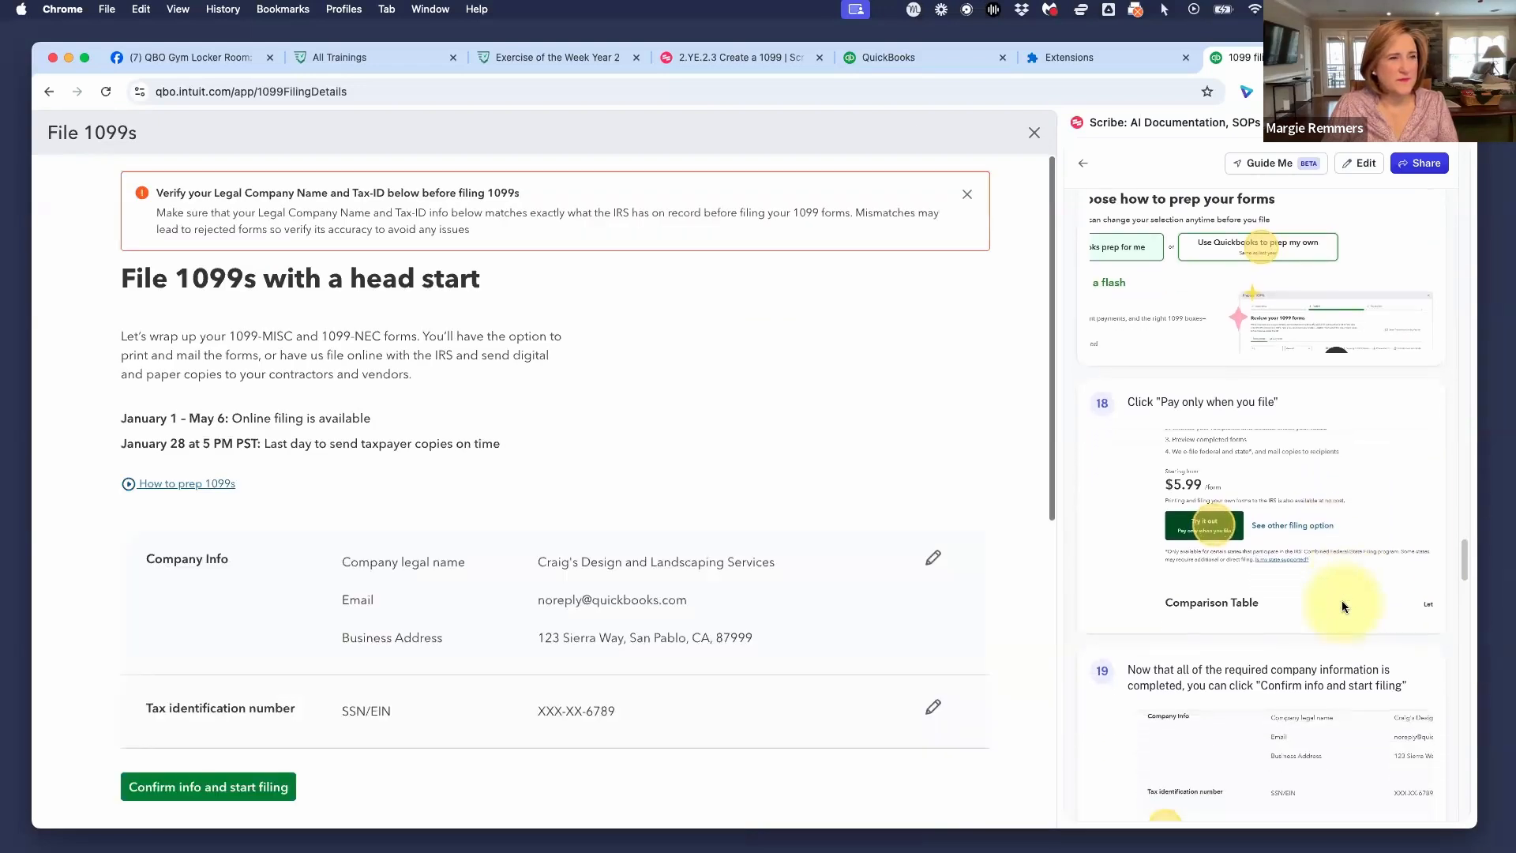
scroll(1343, 605, "down", 10)
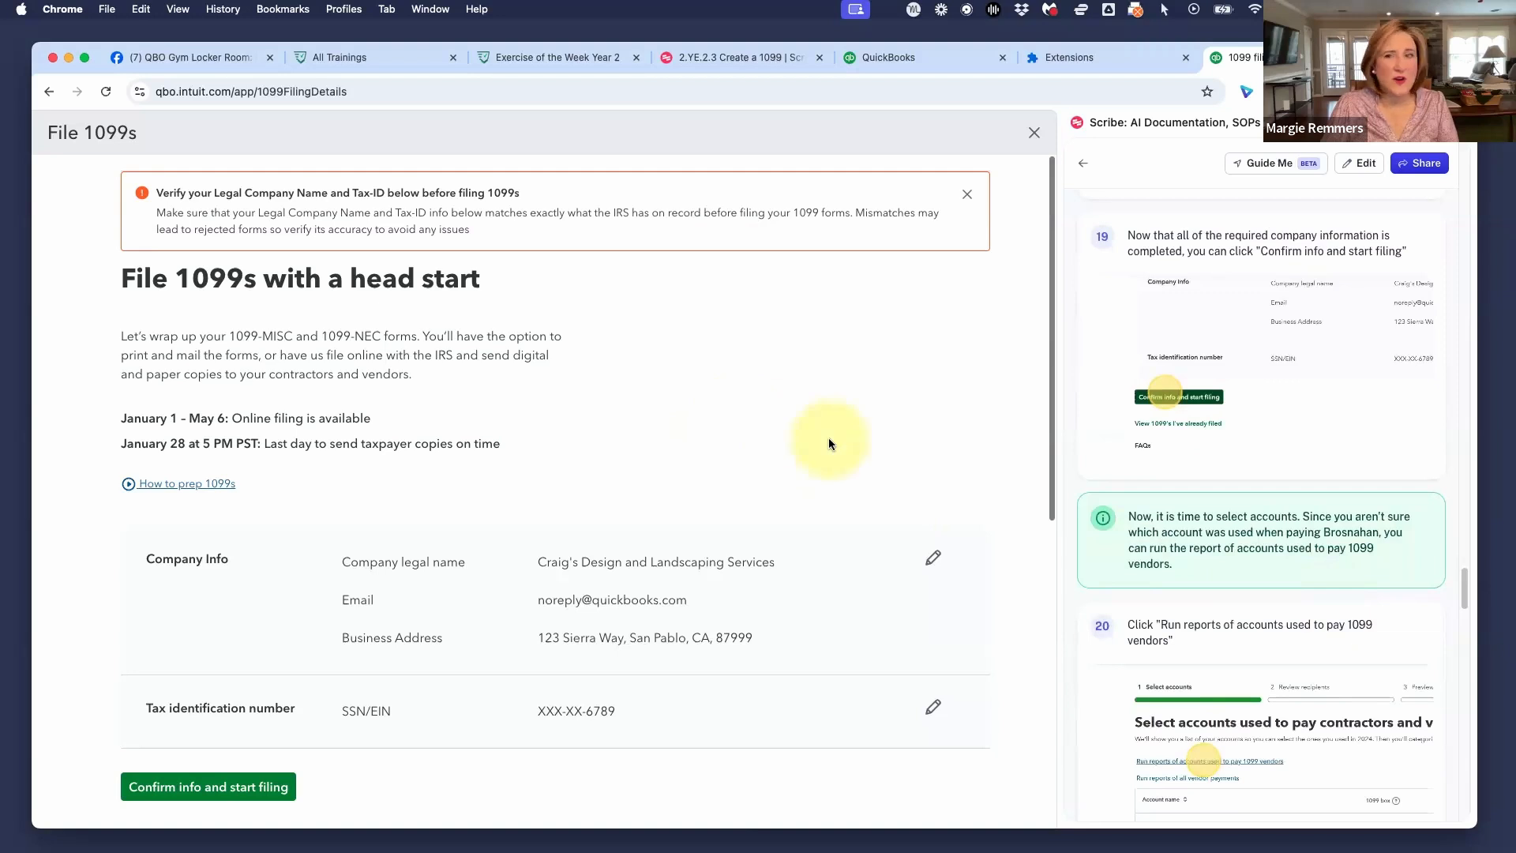
Review the company info and tax identification number against guide step 19, and confirm them to start filing
scroll(829, 443, "down", 2)
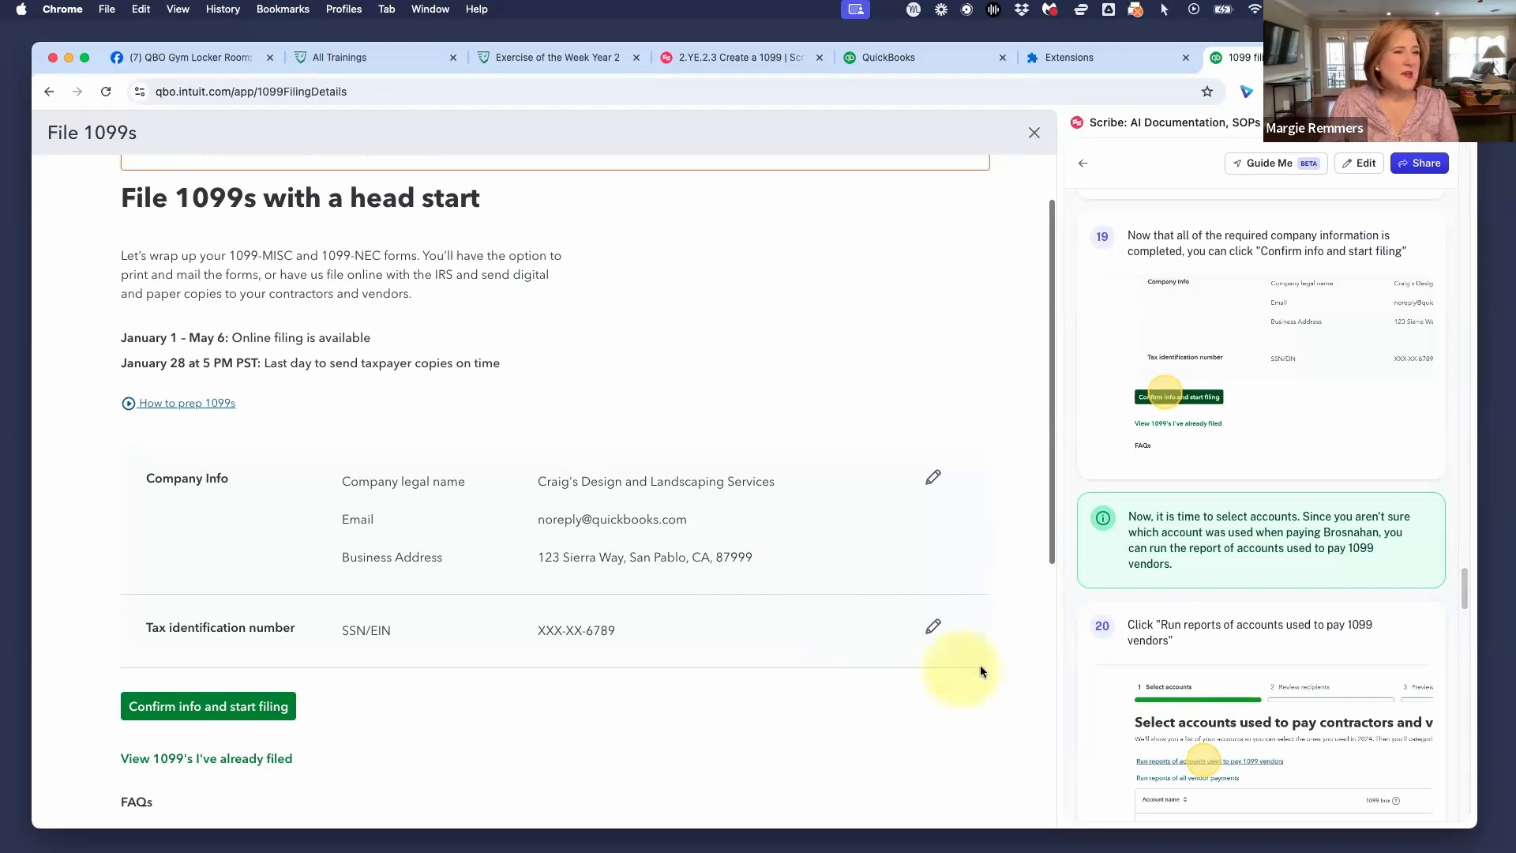
scroll(812, 766, "down", 3)
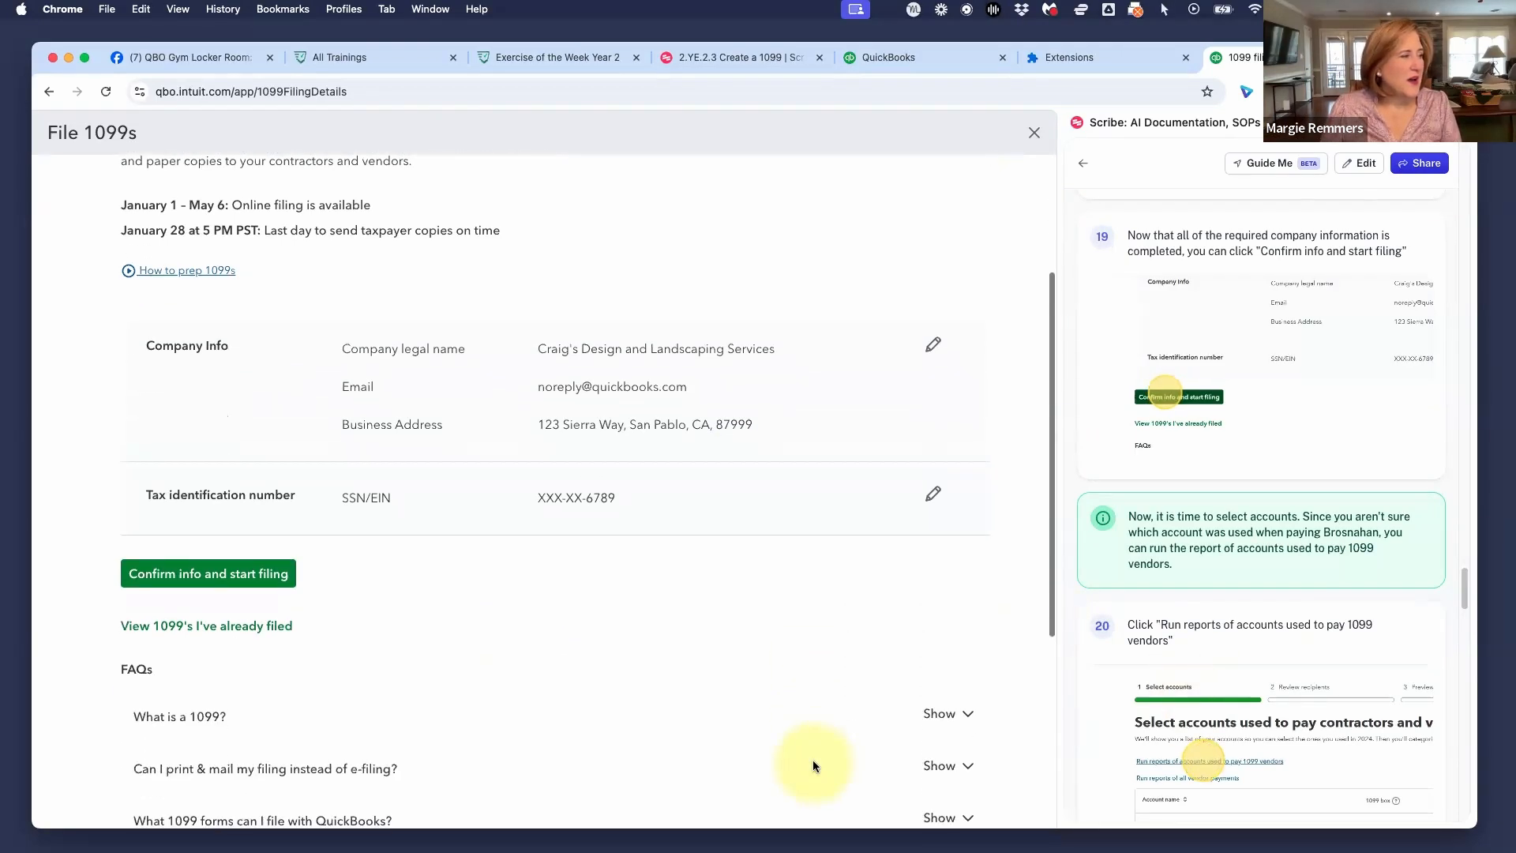
scroll(1262, 654, "down", 3)
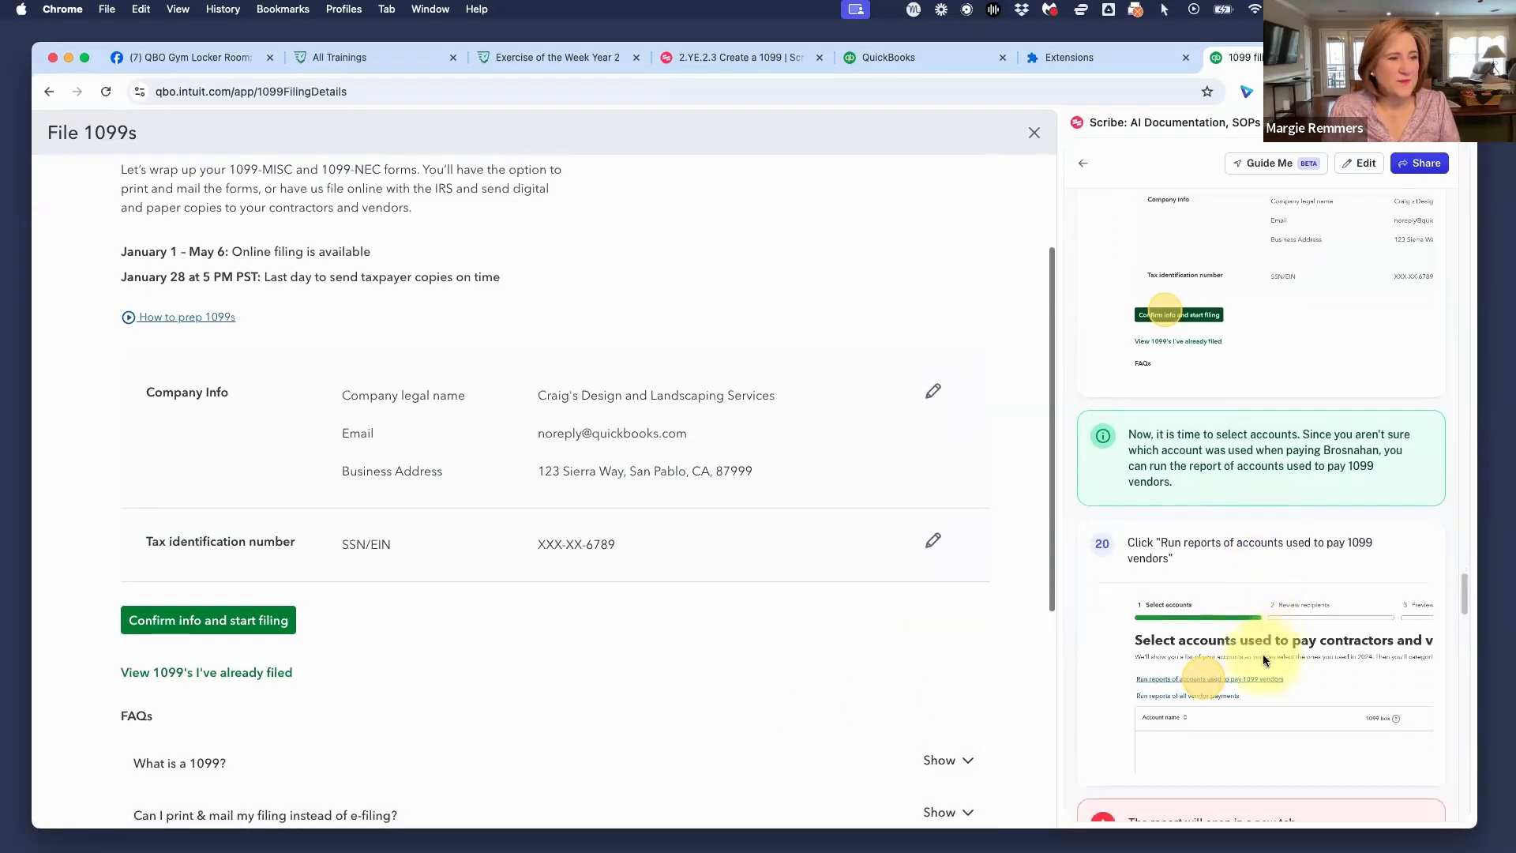
scroll(1216, 491, "up", 5)
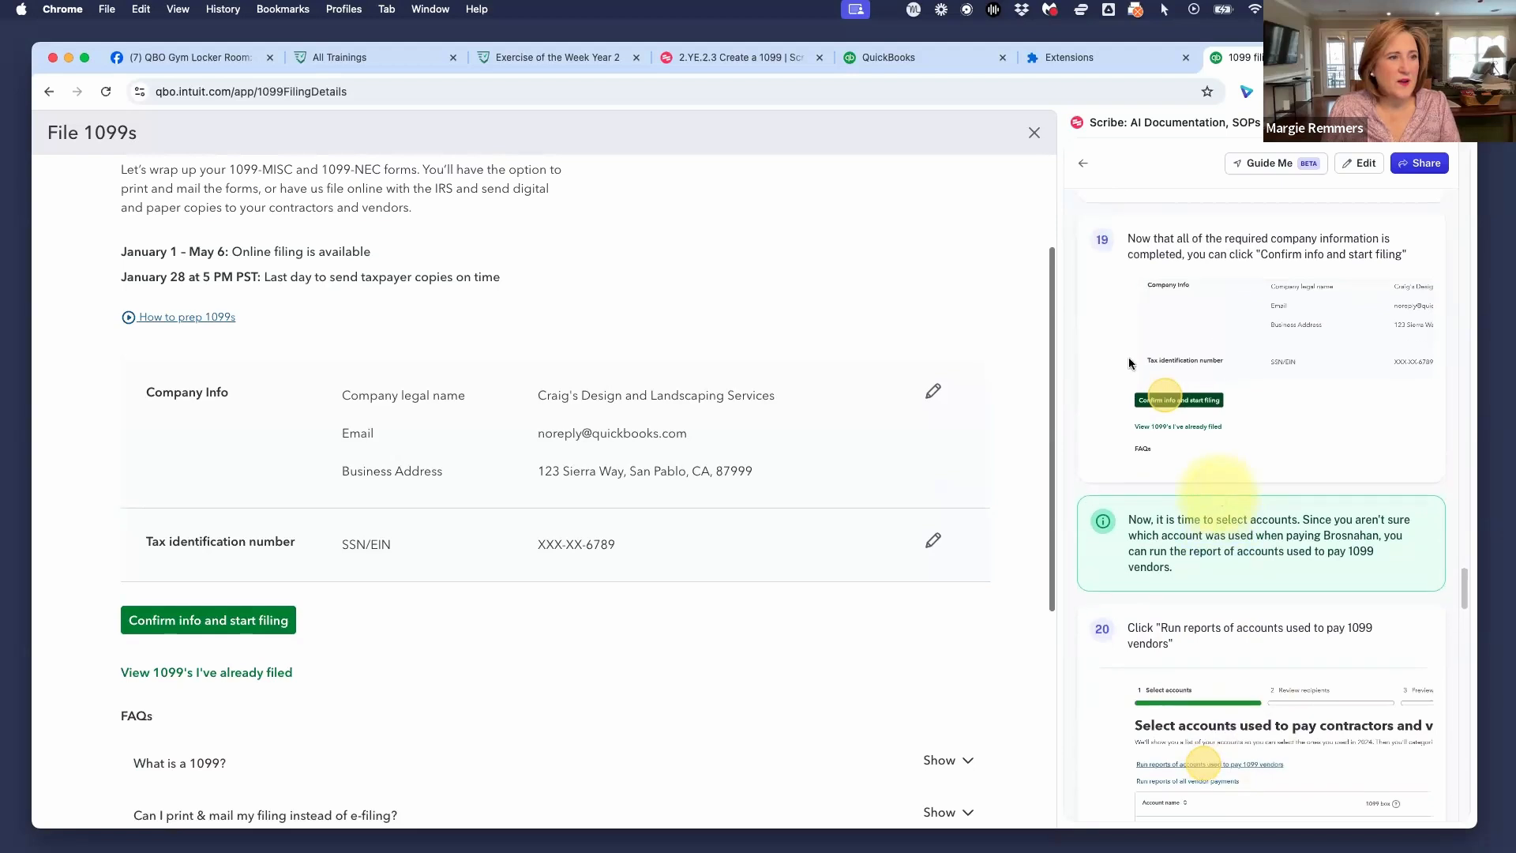
scroll(1206, 426, "up", 5)
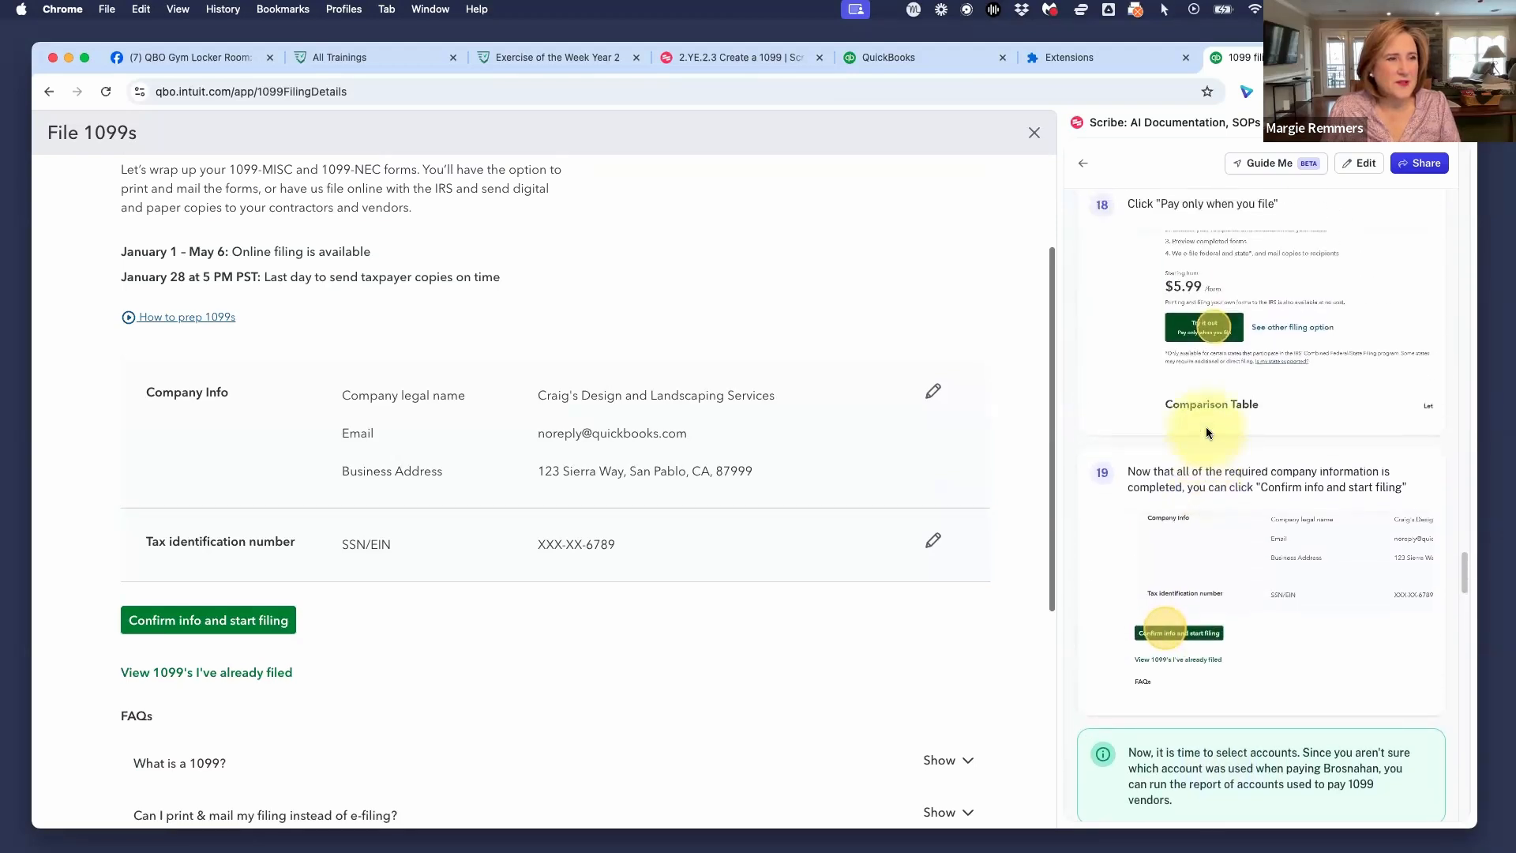
scroll(1206, 426, "down", 5)
scroll(1206, 433, "down", 1)
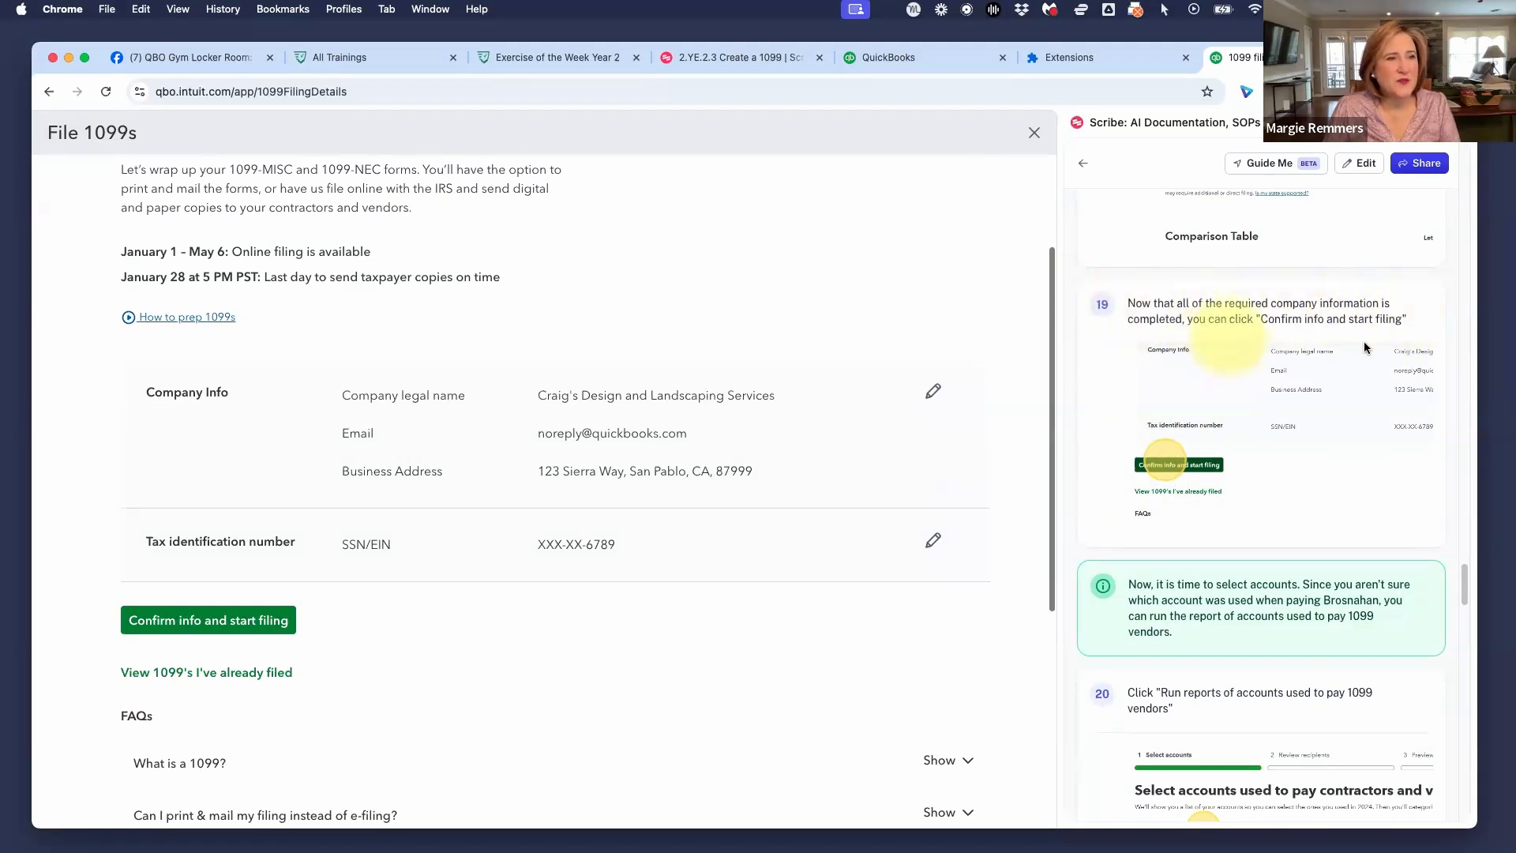
left_click(209, 621)
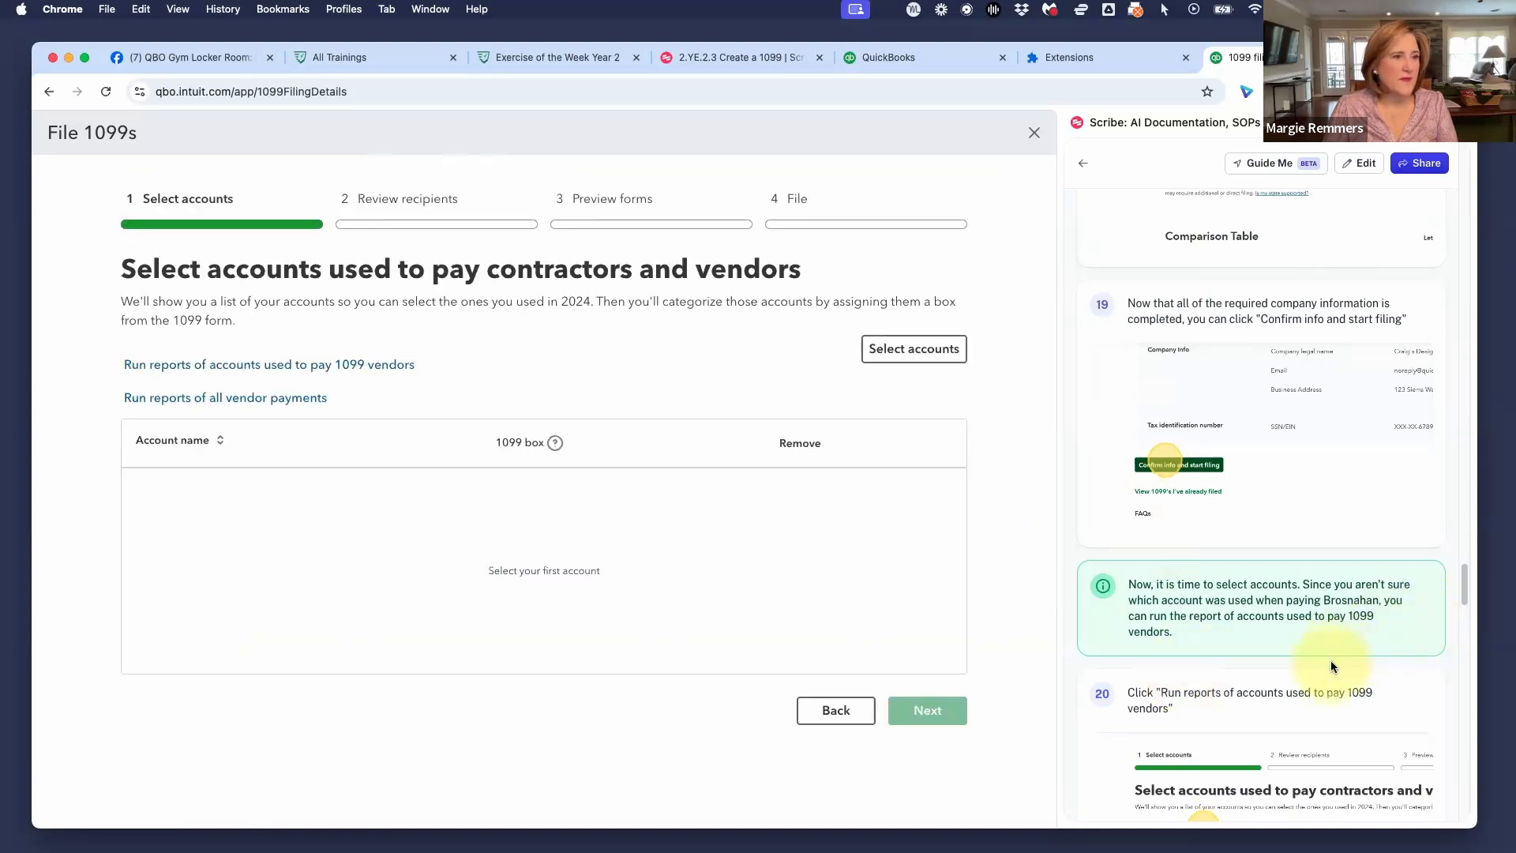
Read guide step 20 and run the report of accounts used to pay 1099 vendors
scroll(1330, 664, "down", 5)
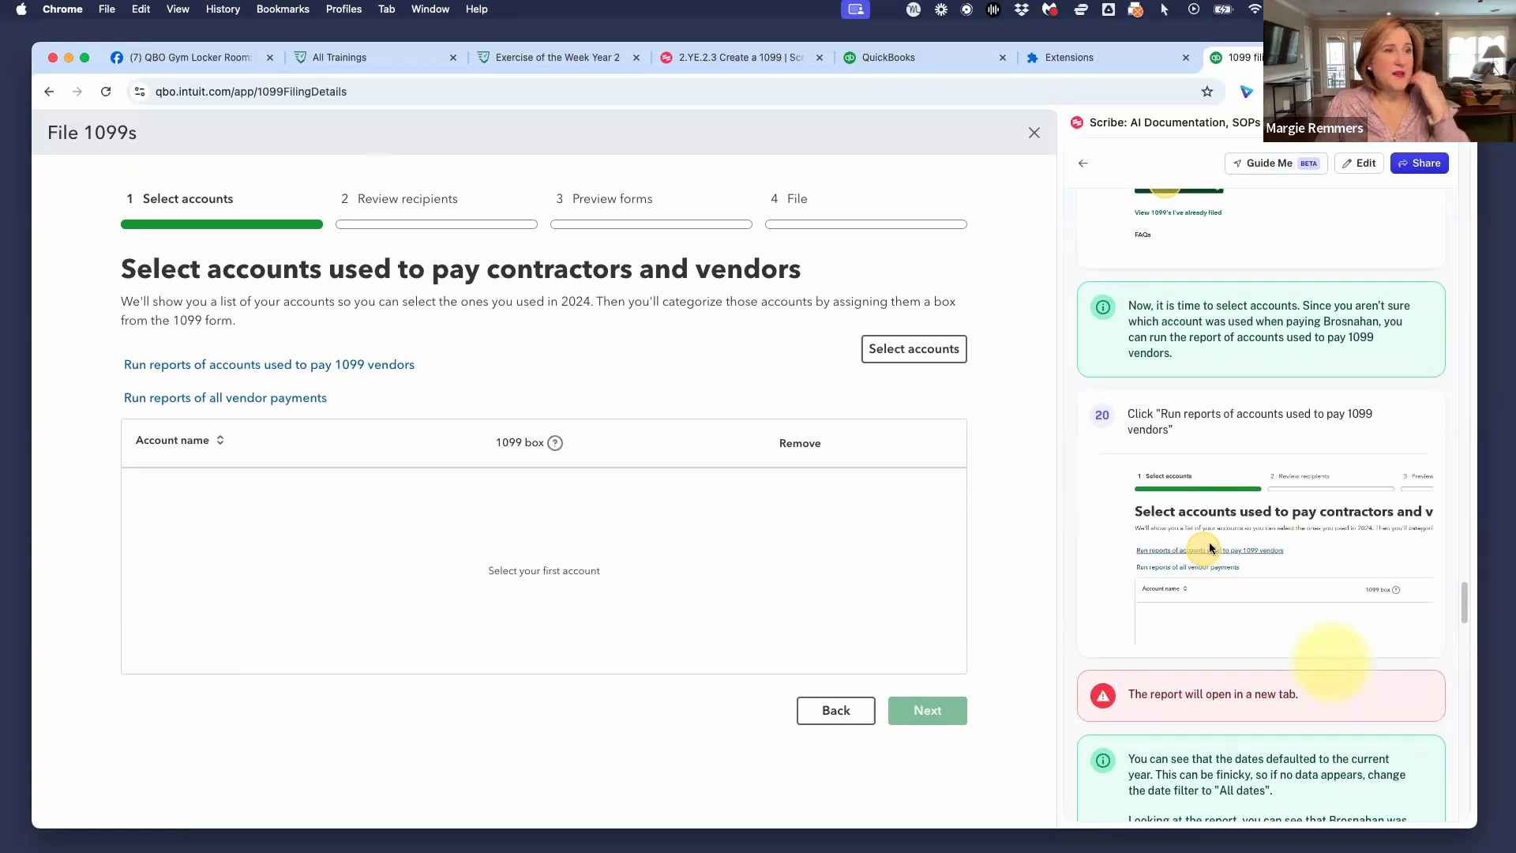
scroll(1211, 545, "down", 1)
scroll(1280, 309, "down", 1)
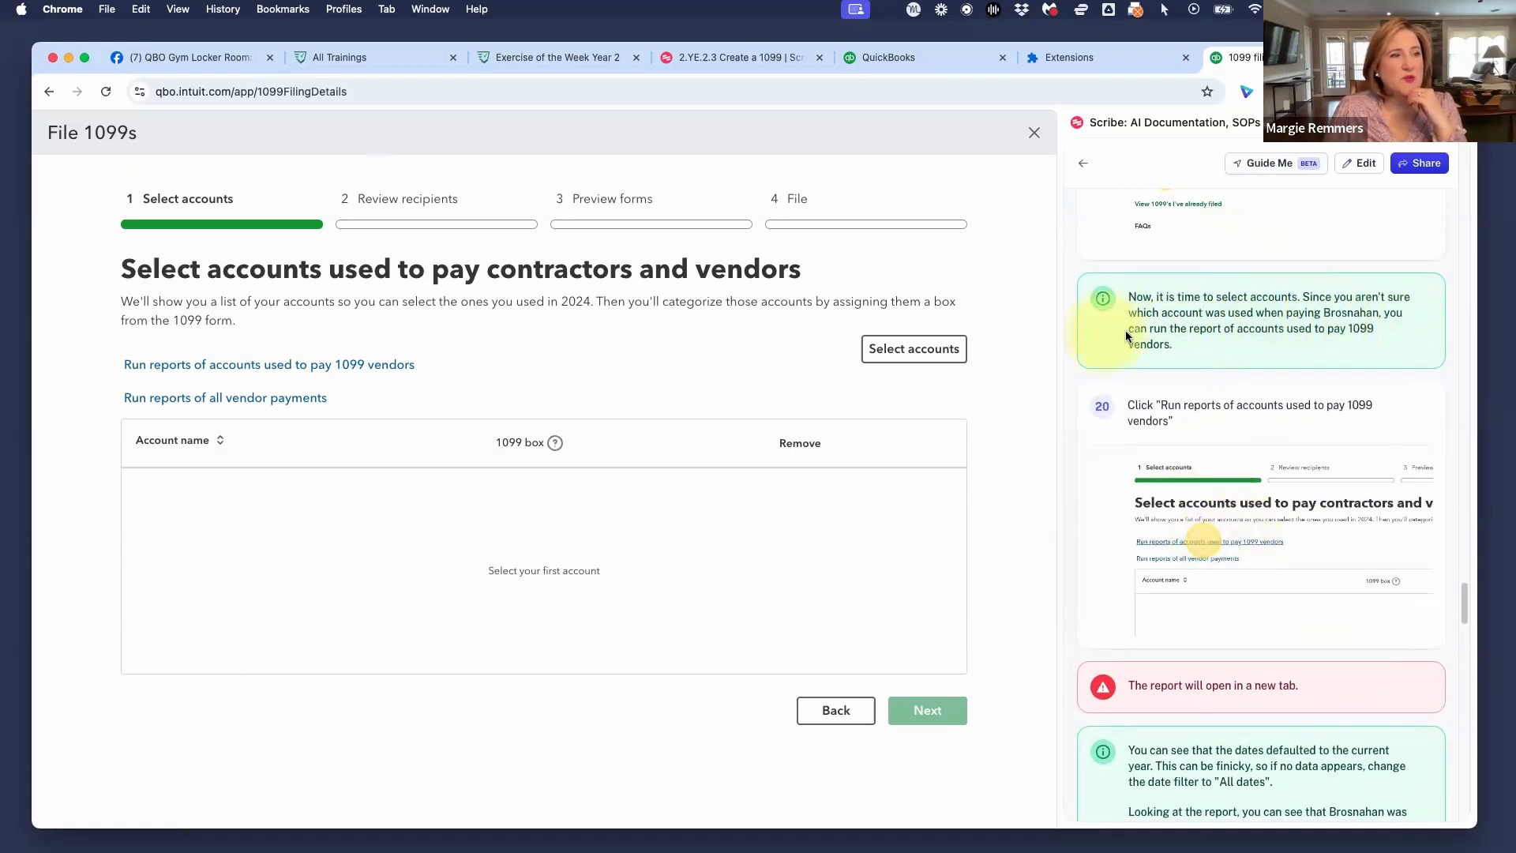
scroll(1255, 332, "down", 1)
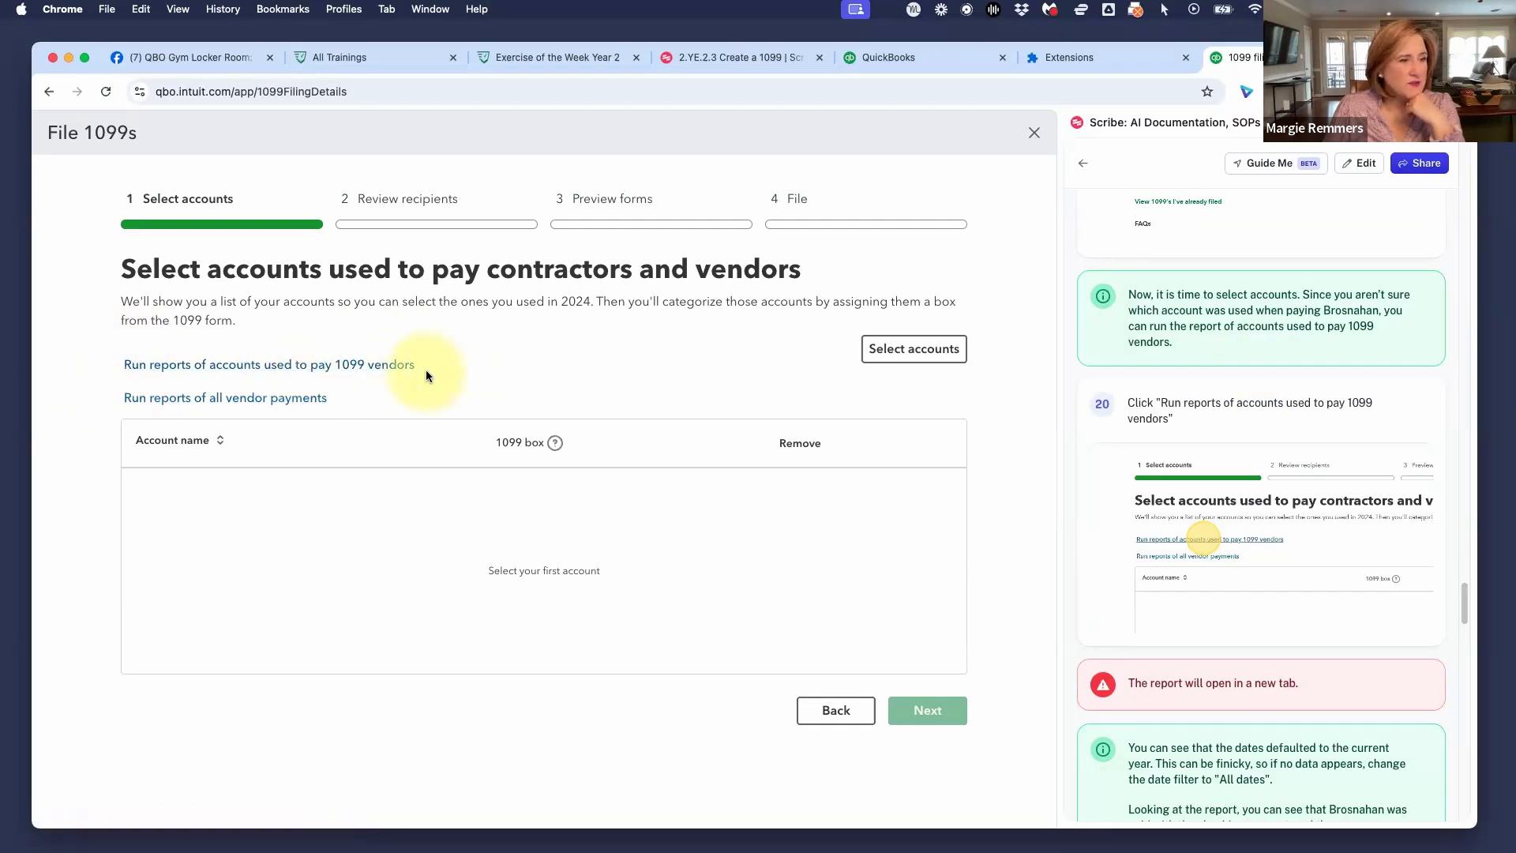
left_click(371, 364)
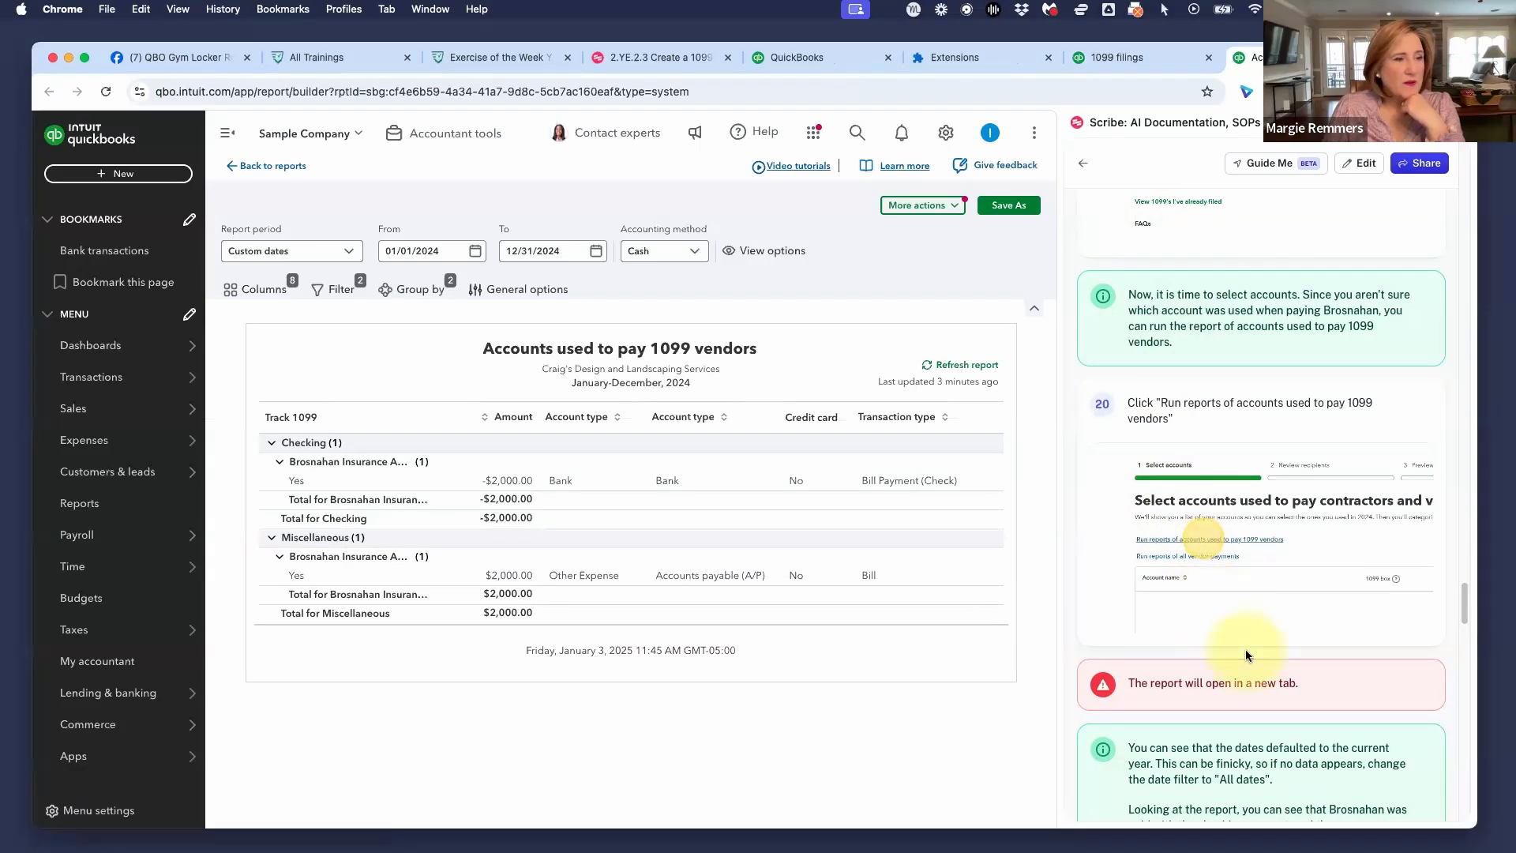
Compare the Accounts used to pay 1099 vendors report with the guide's notes, and read guide steps 21 and 22
scroll(1247, 654, "down", 2)
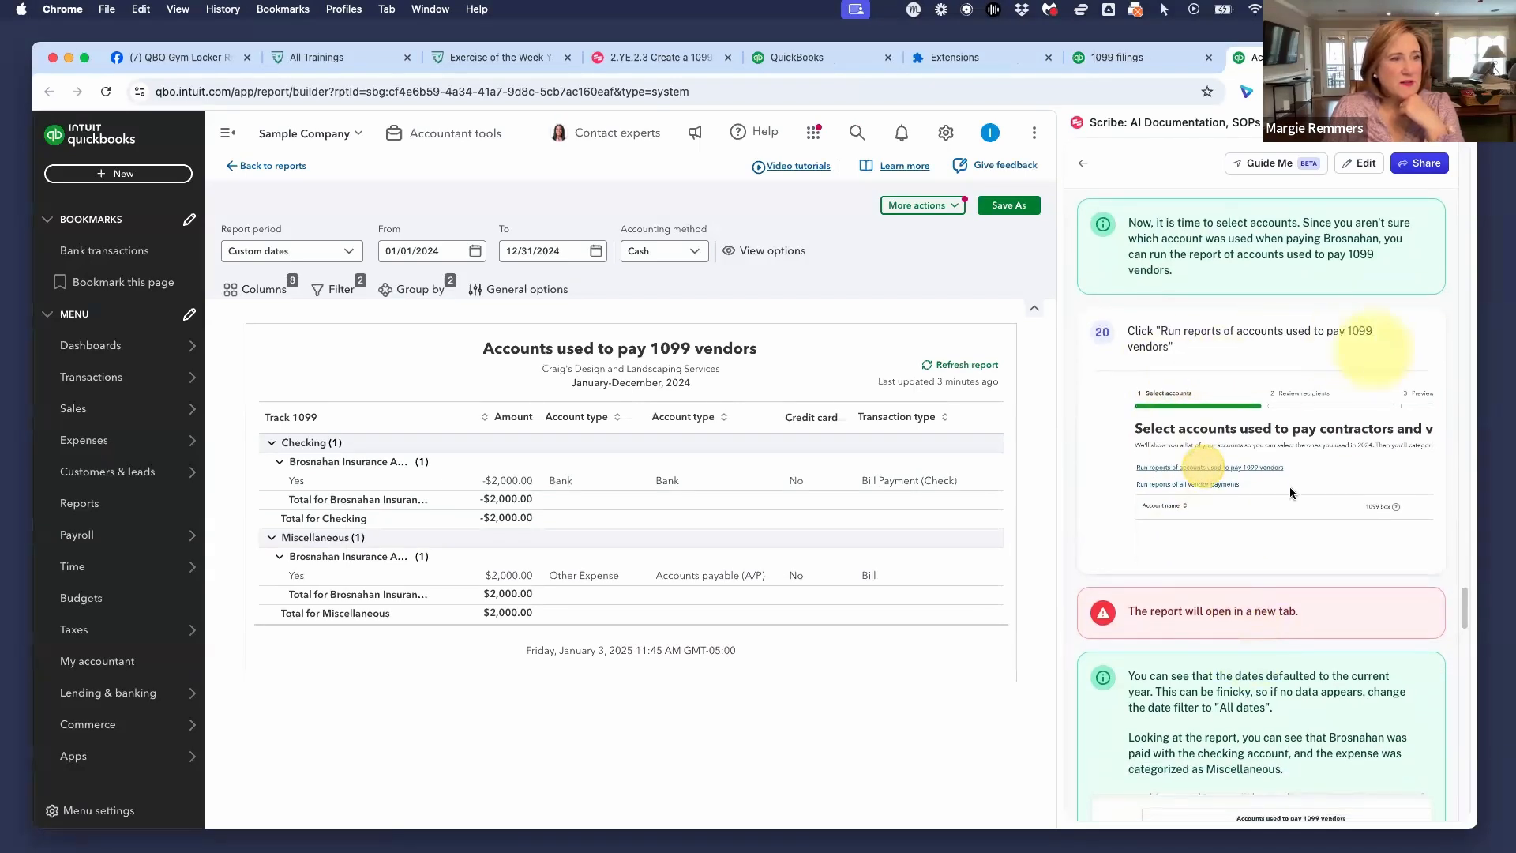
scroll(1296, 486, "down", 10)
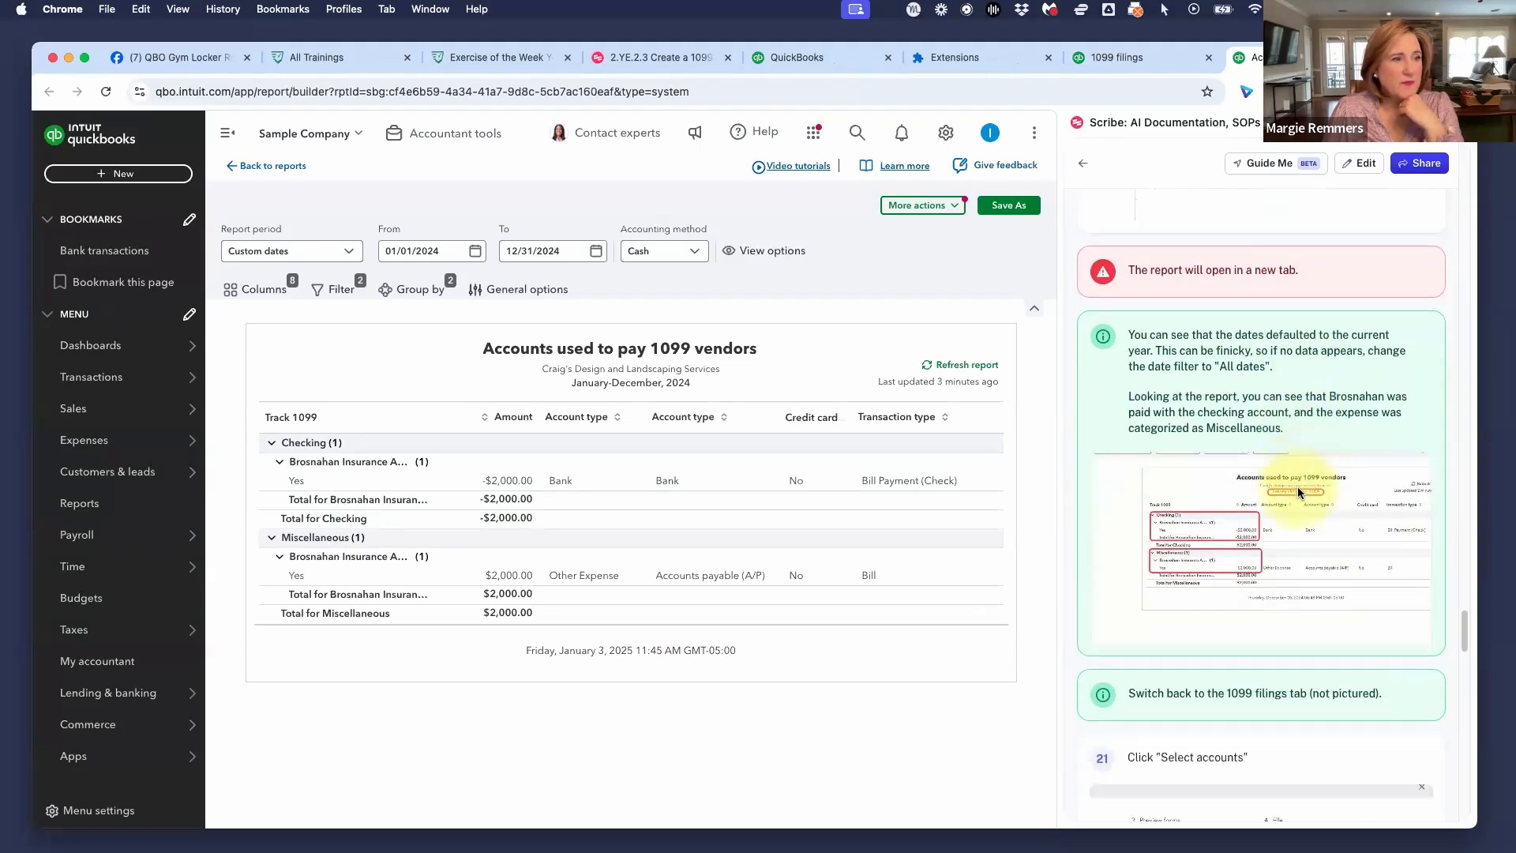
scroll(1296, 486, "up", 1)
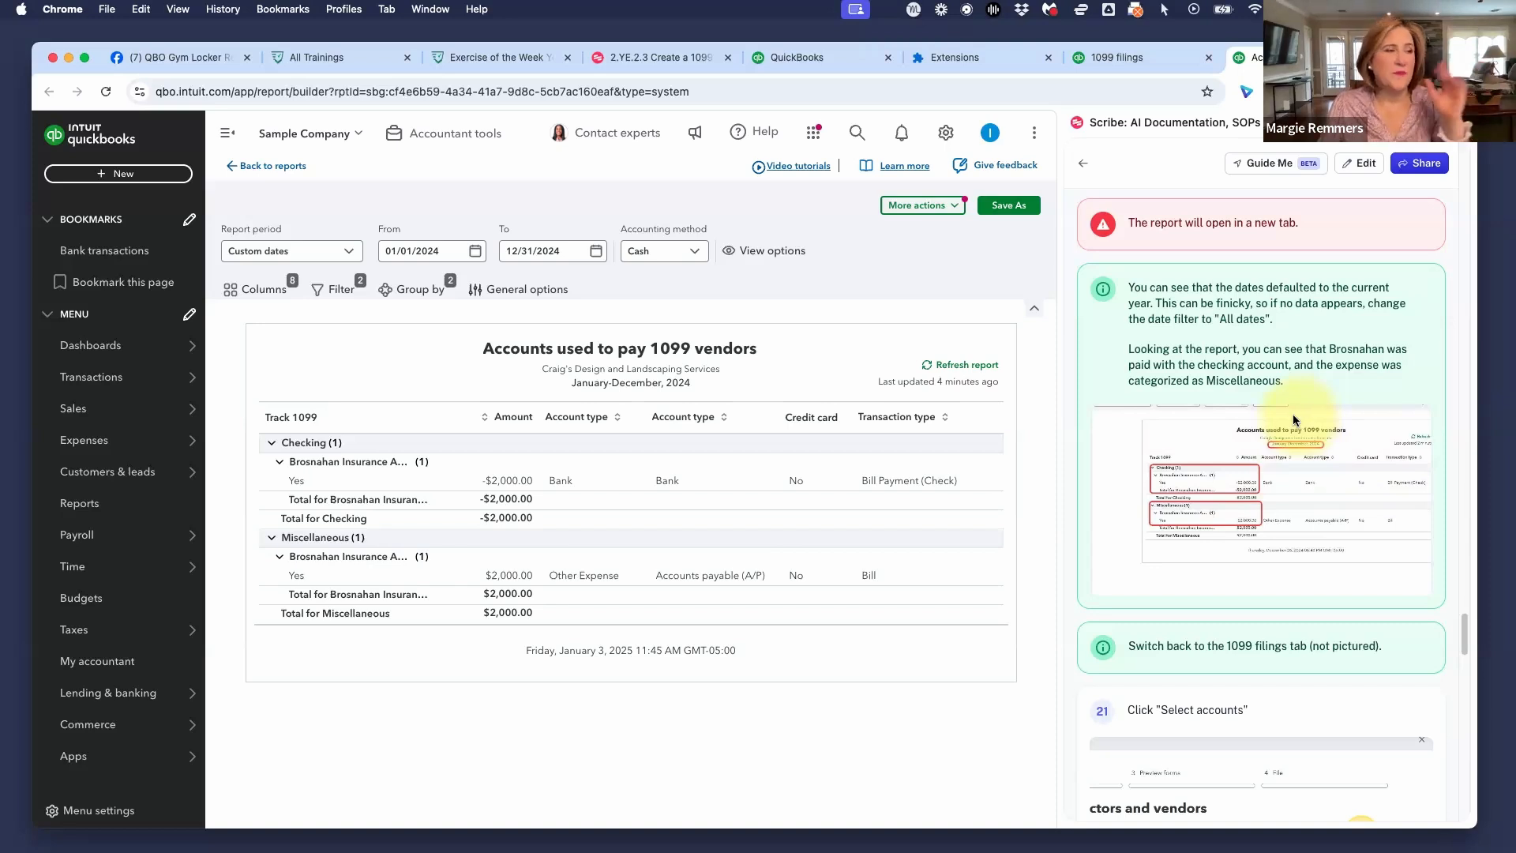
scroll(1279, 483, "down", 5)
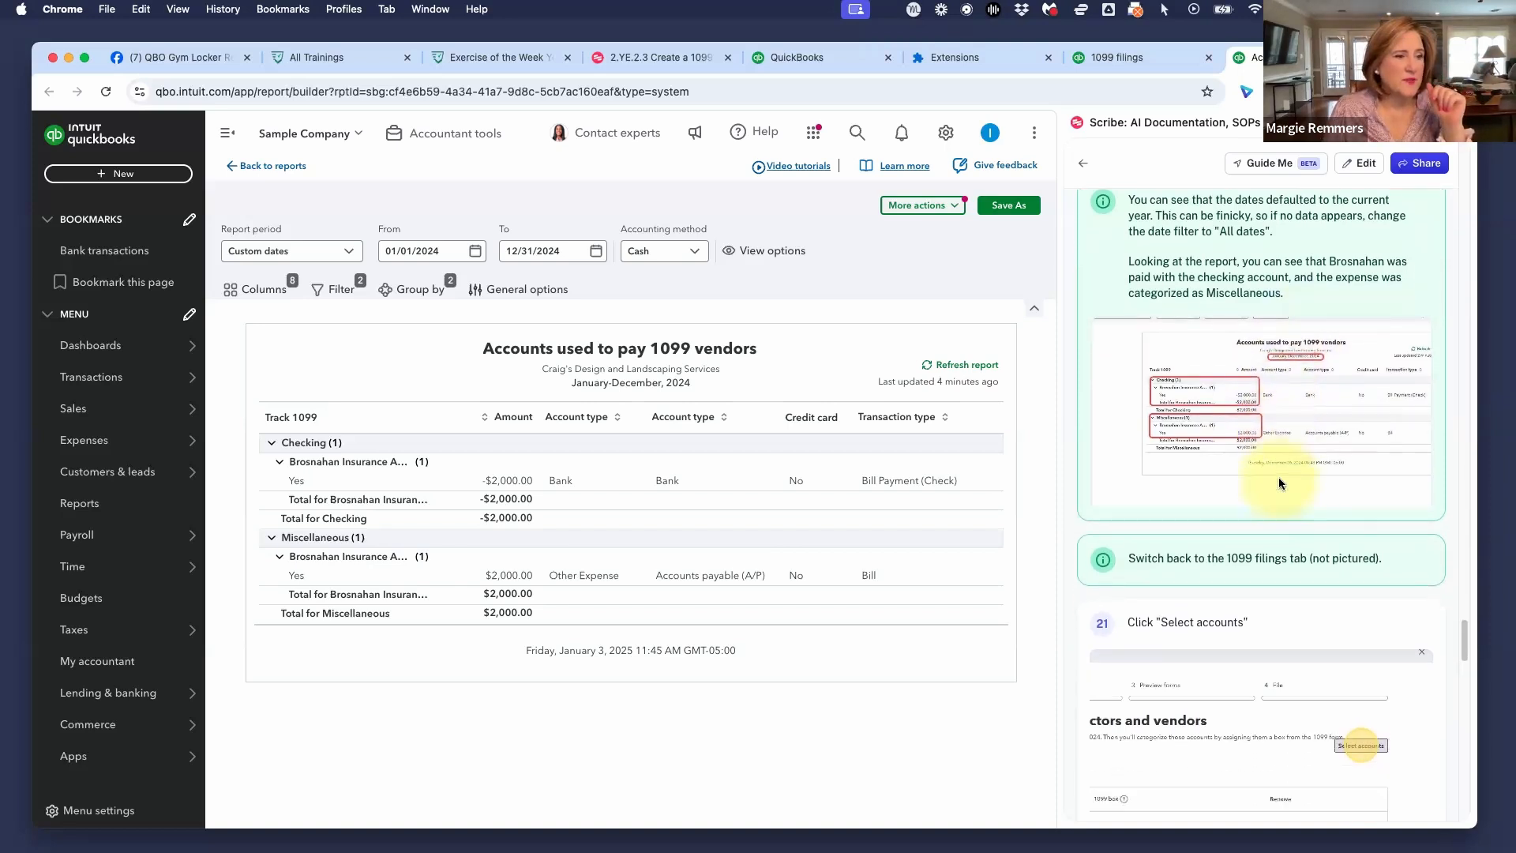
scroll(1280, 483, "up", 3)
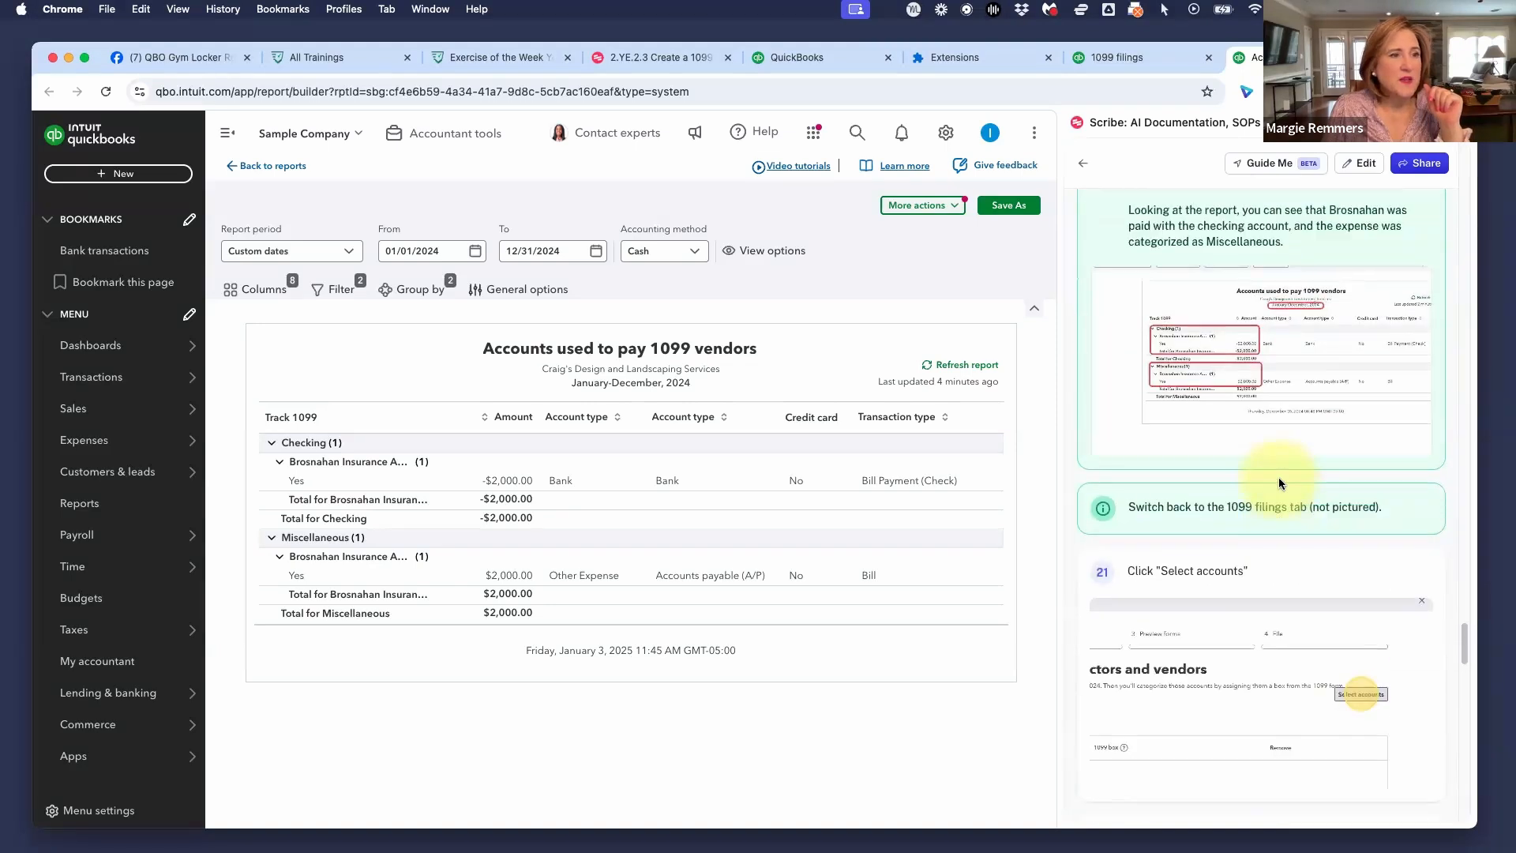
scroll(1277, 477, "up", 1)
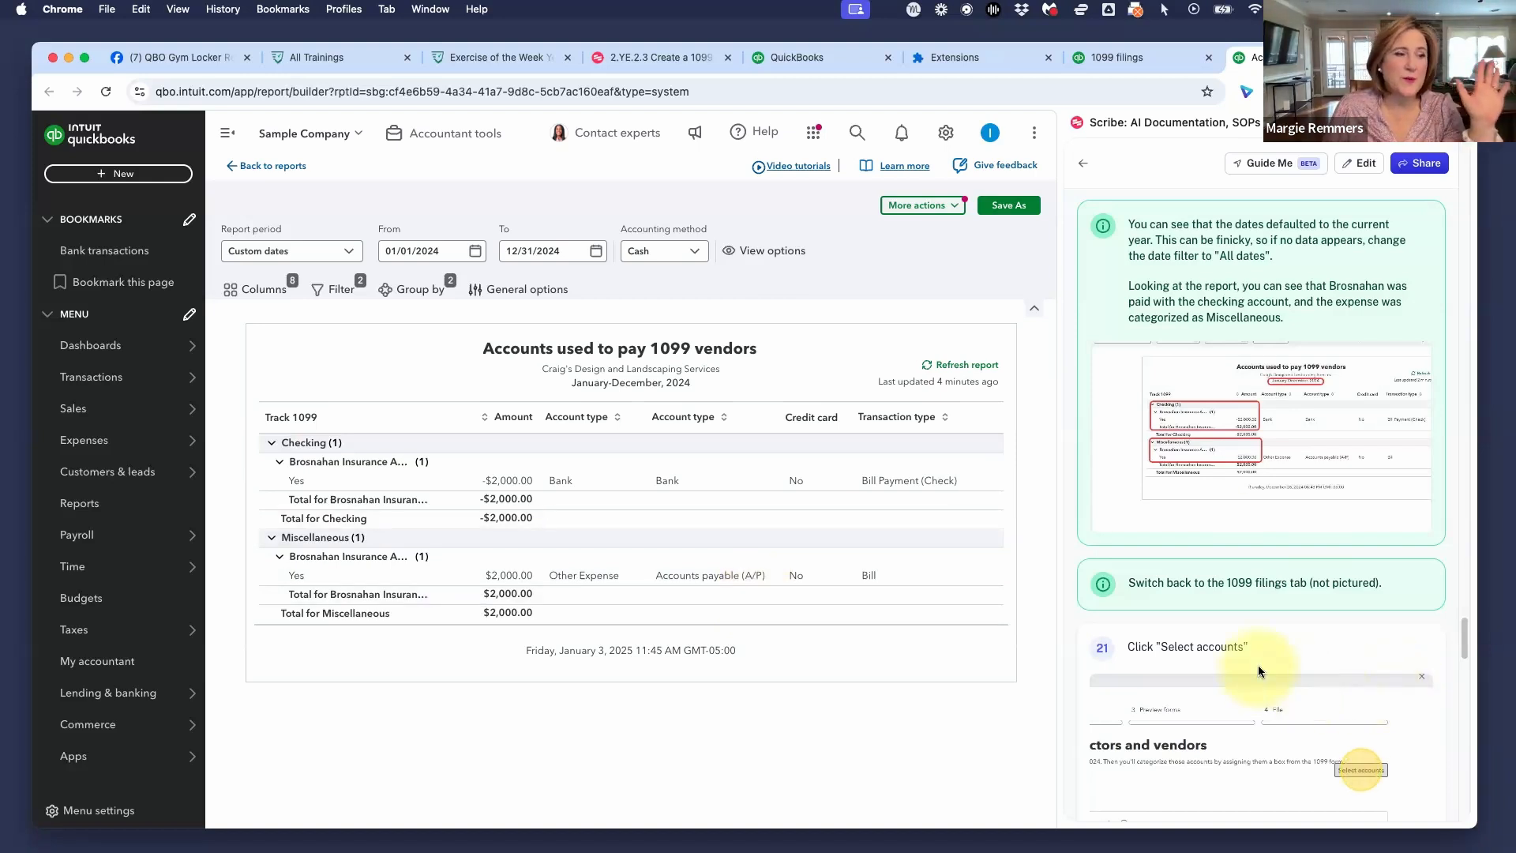
scroll(1258, 671, "down", 5)
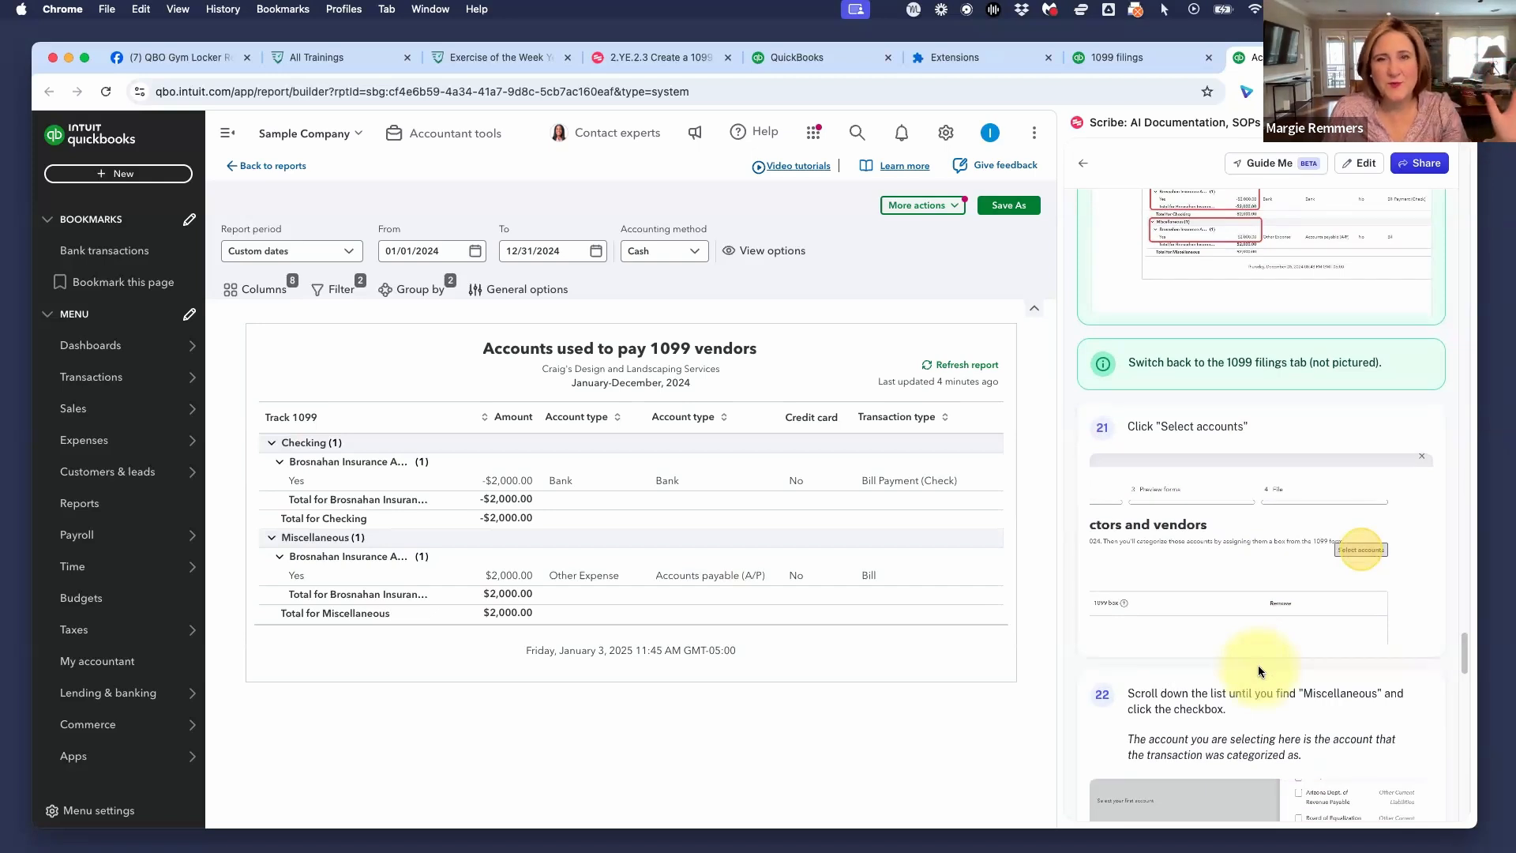
scroll(1239, 662, "down", 1)
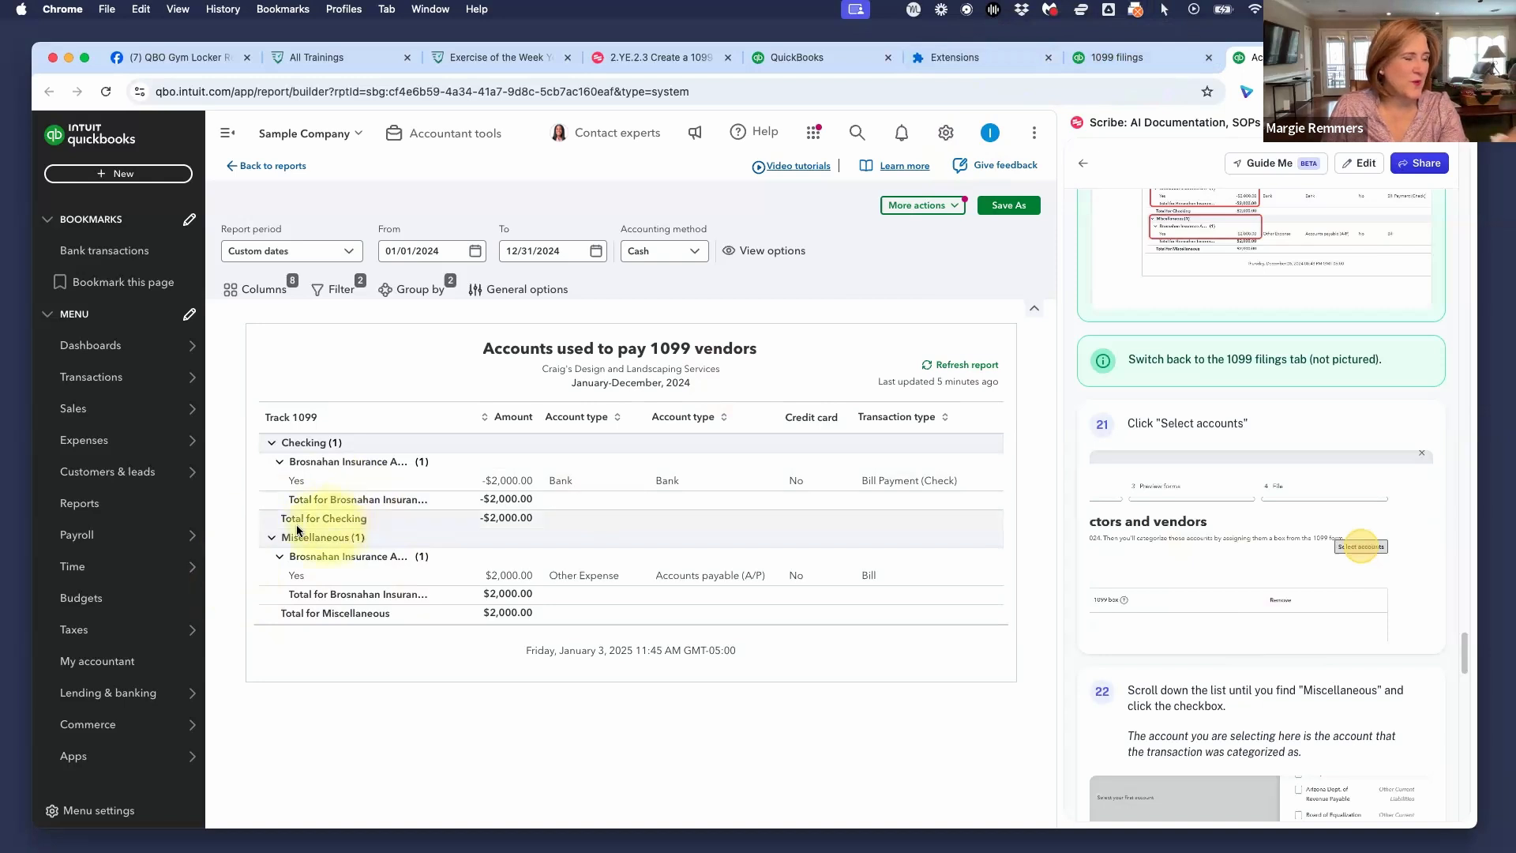
Return to the 1099 filings browser tab, find the Miscellaneous account by searching for "misc", and add it to the selected accounts
left_click(1137, 57)
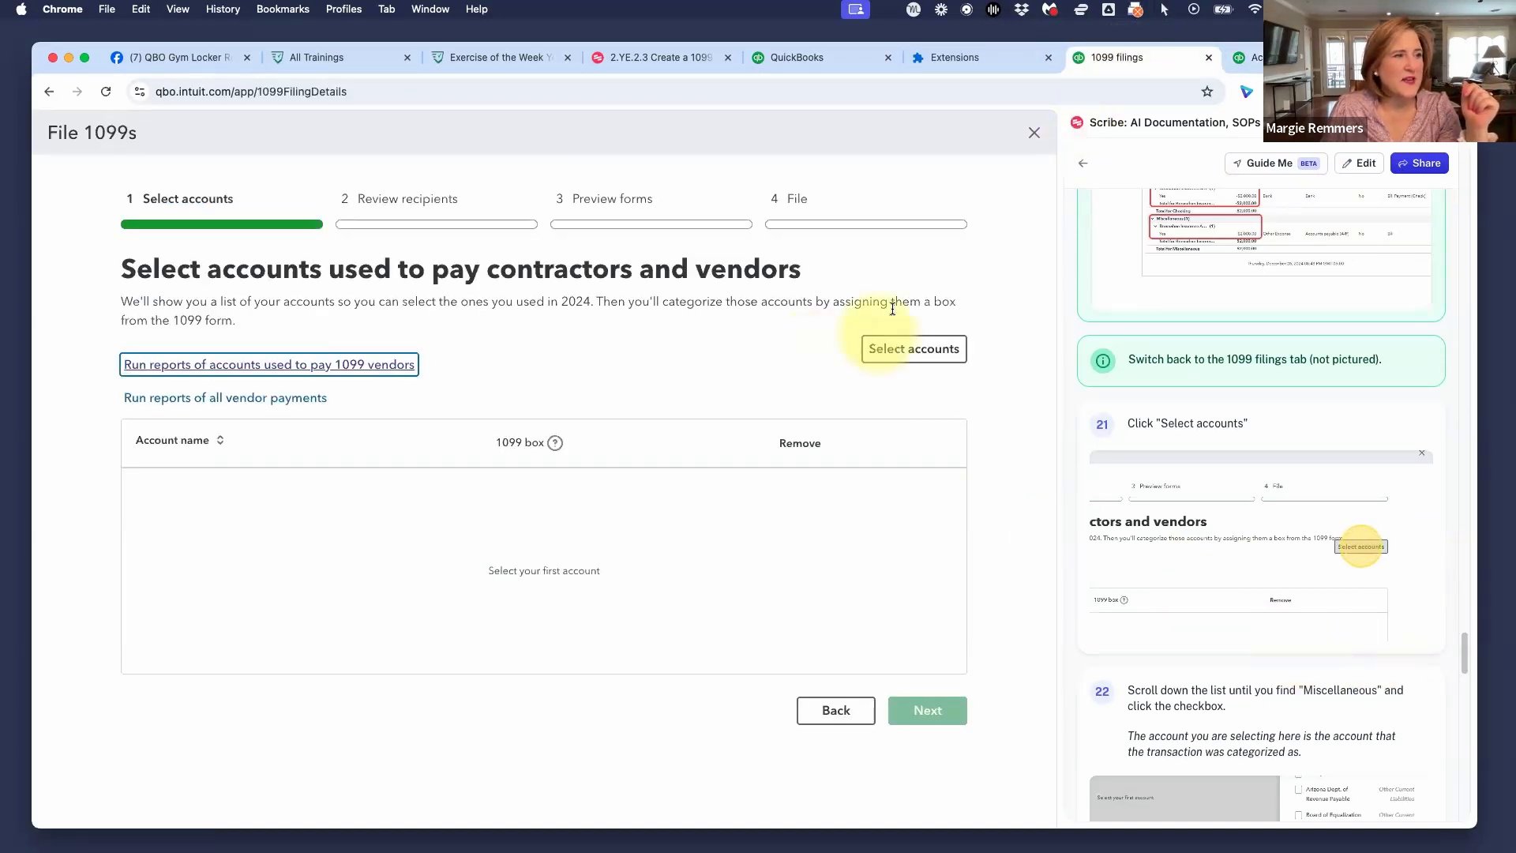
left_click(900, 349)
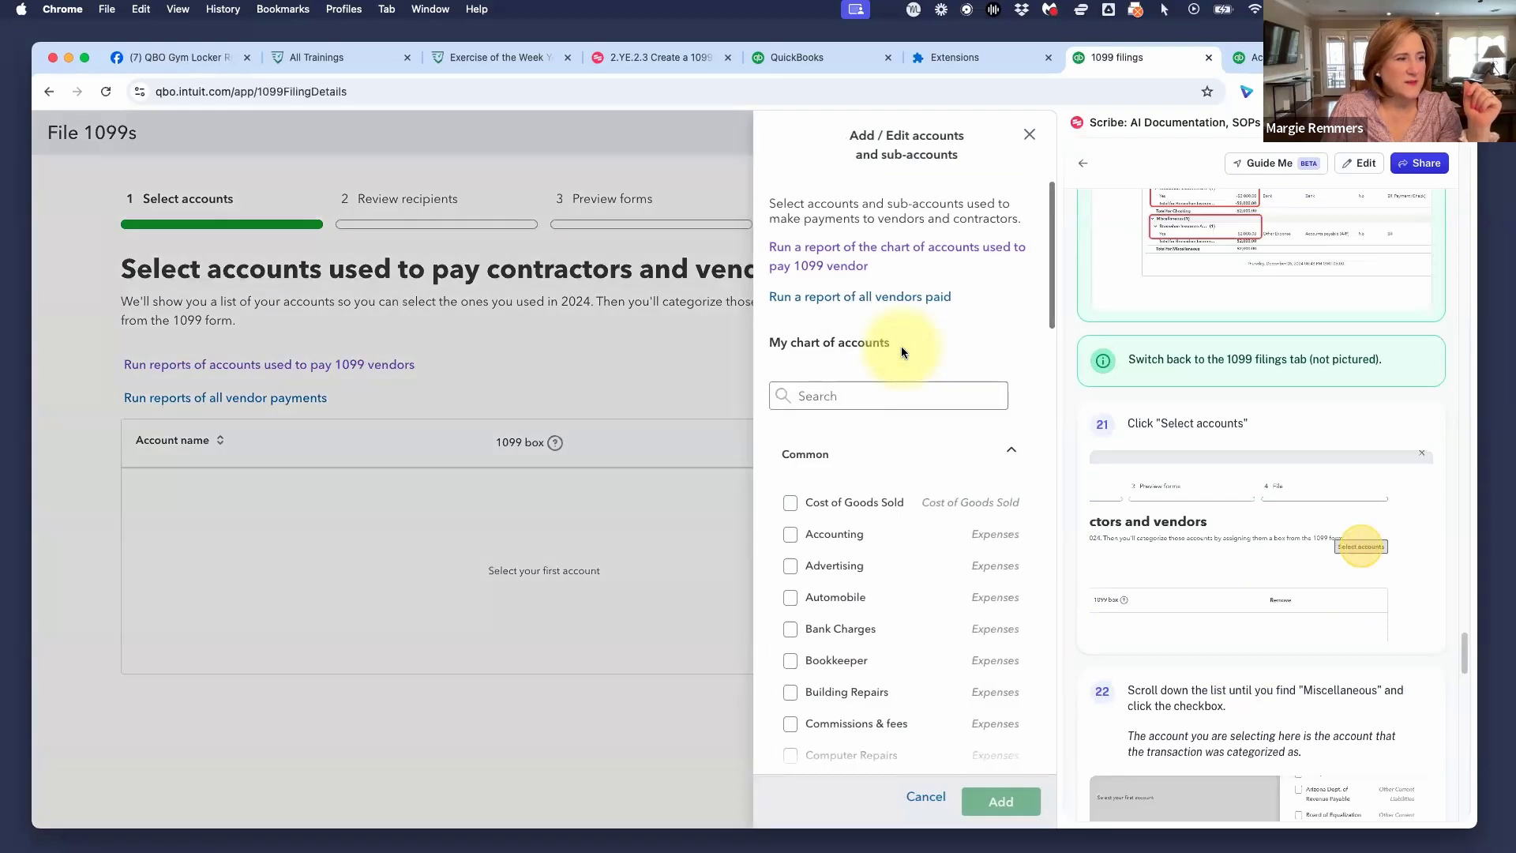
left_click(813, 396)
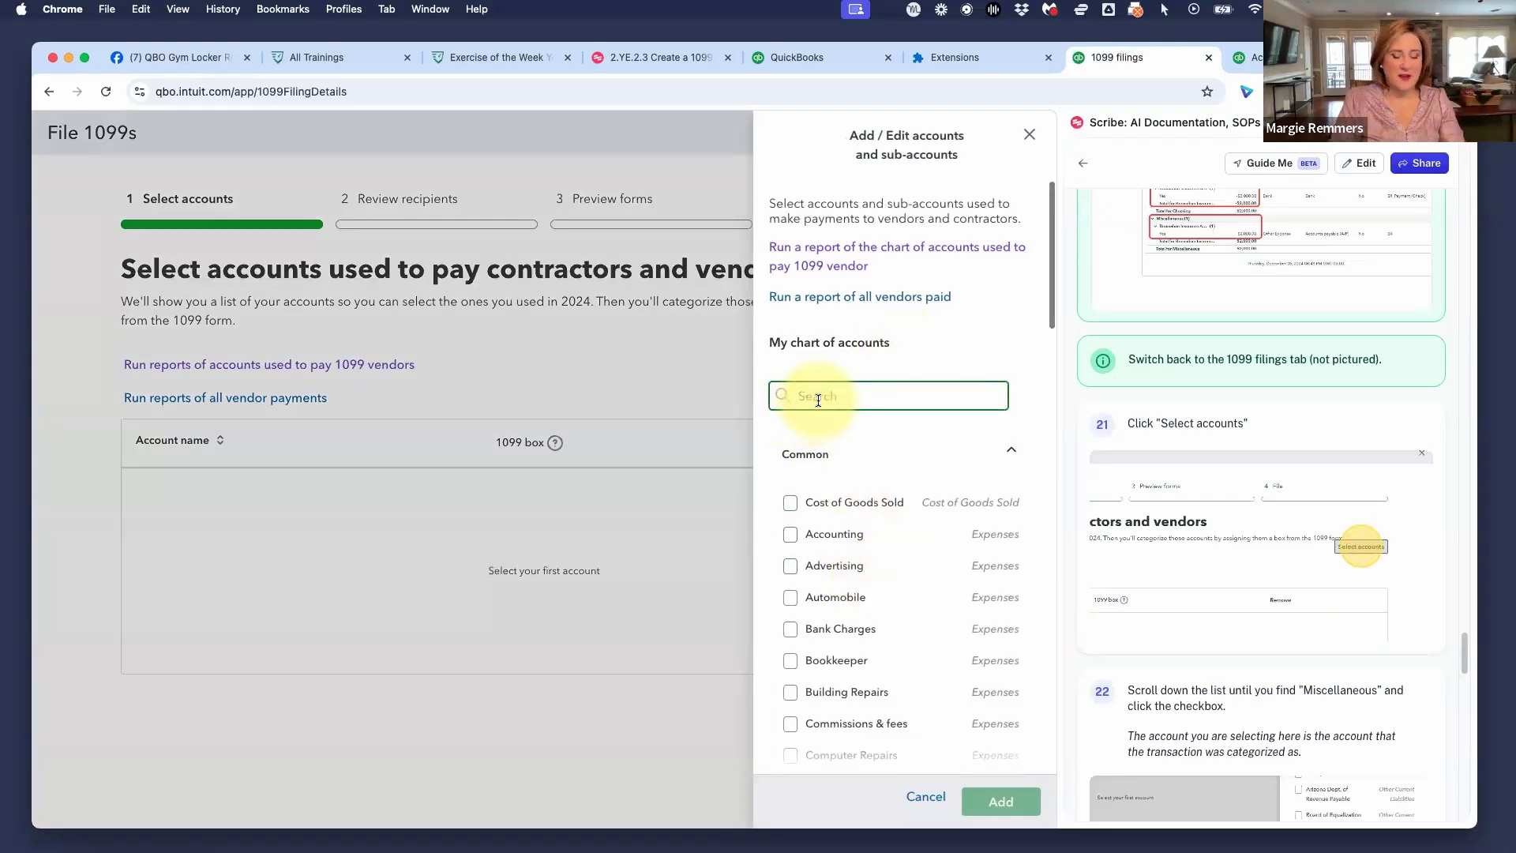
type("misc")
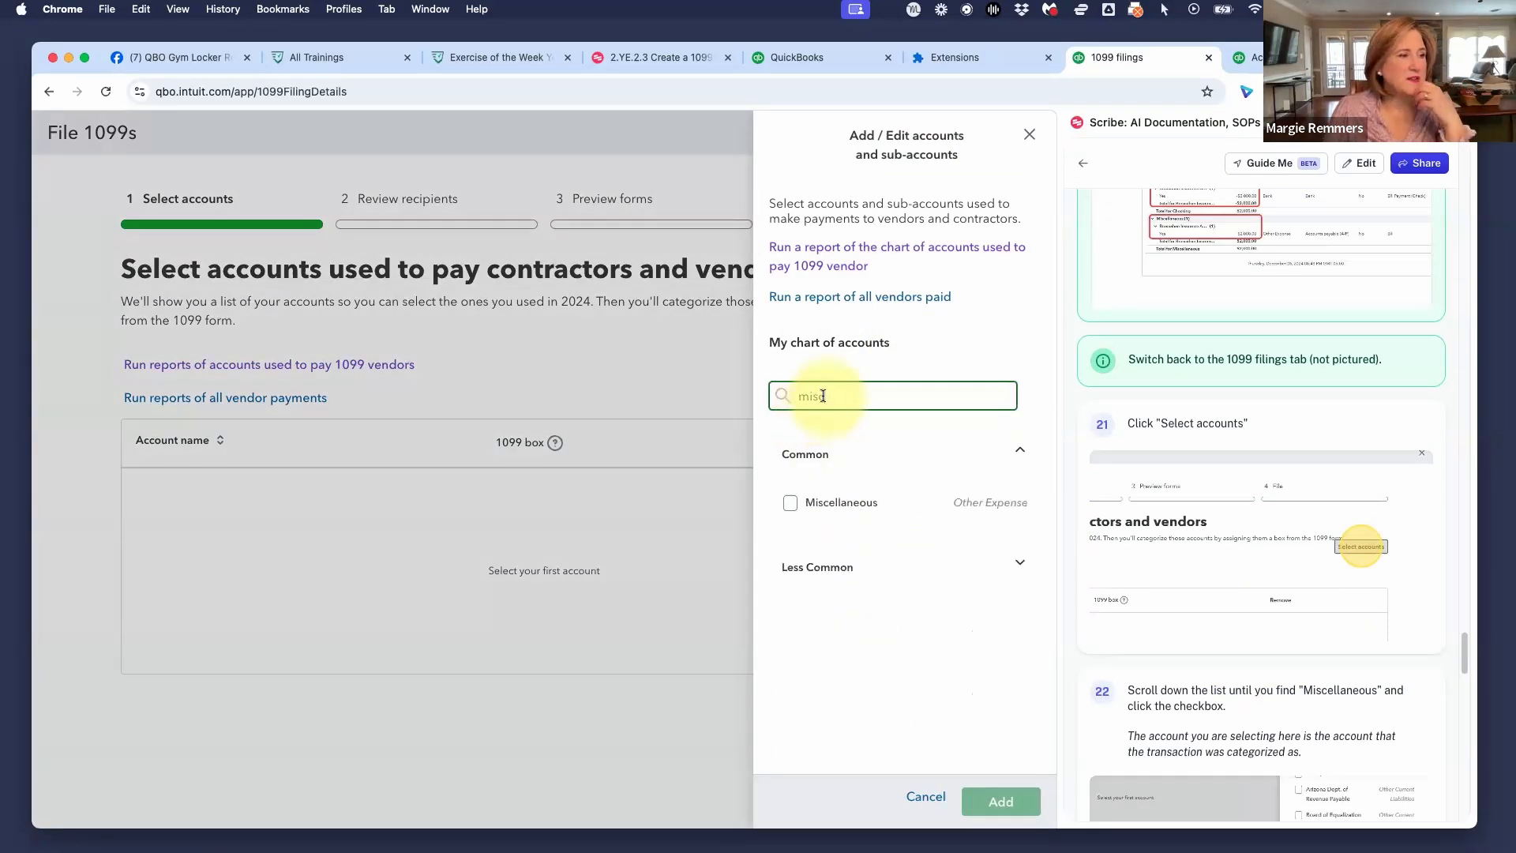
left_click(791, 502)
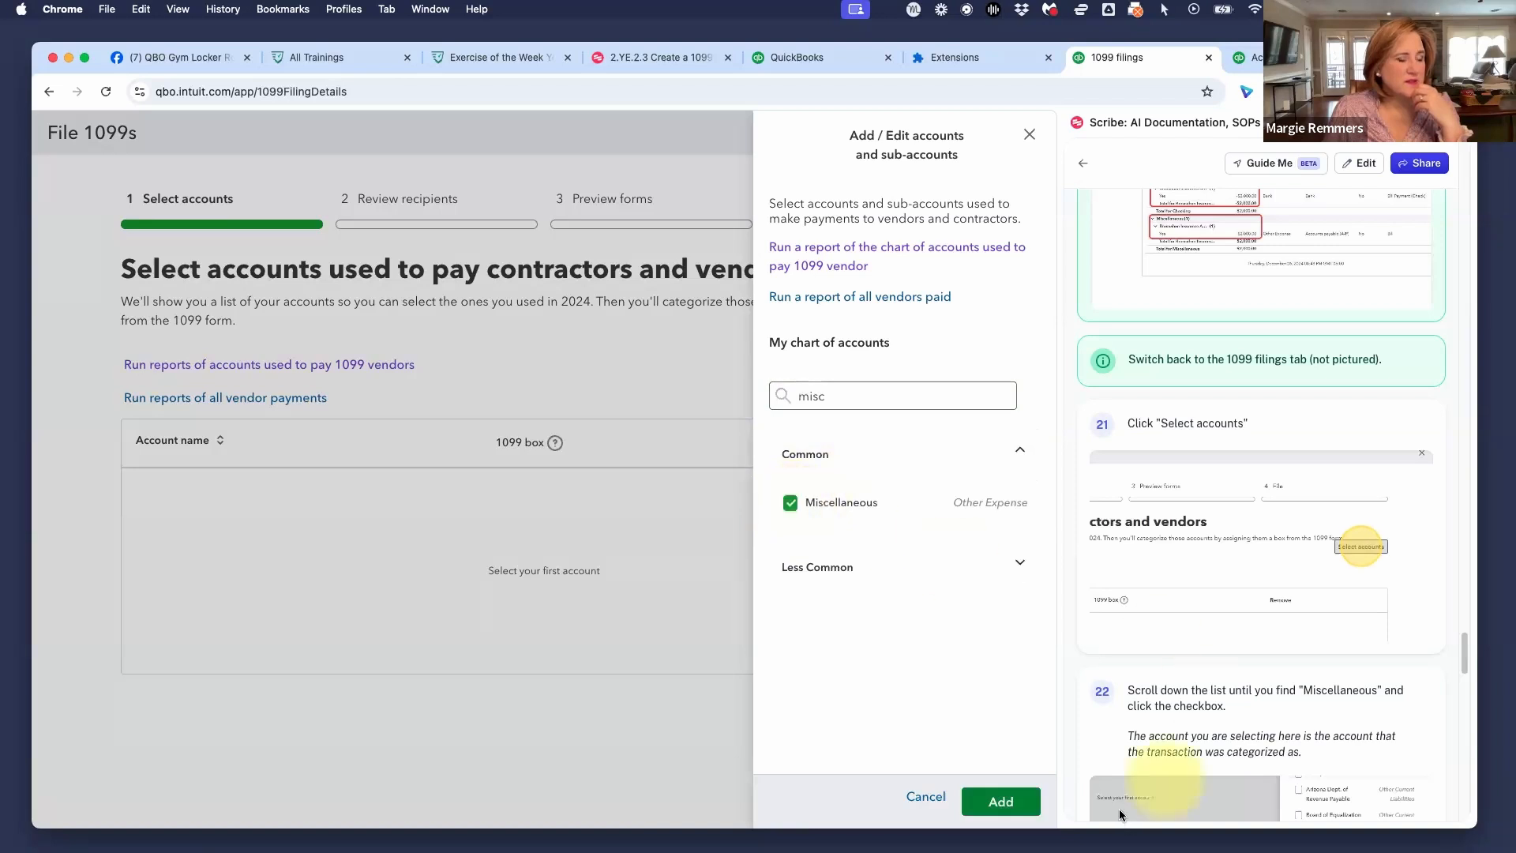
left_click(1015, 799)
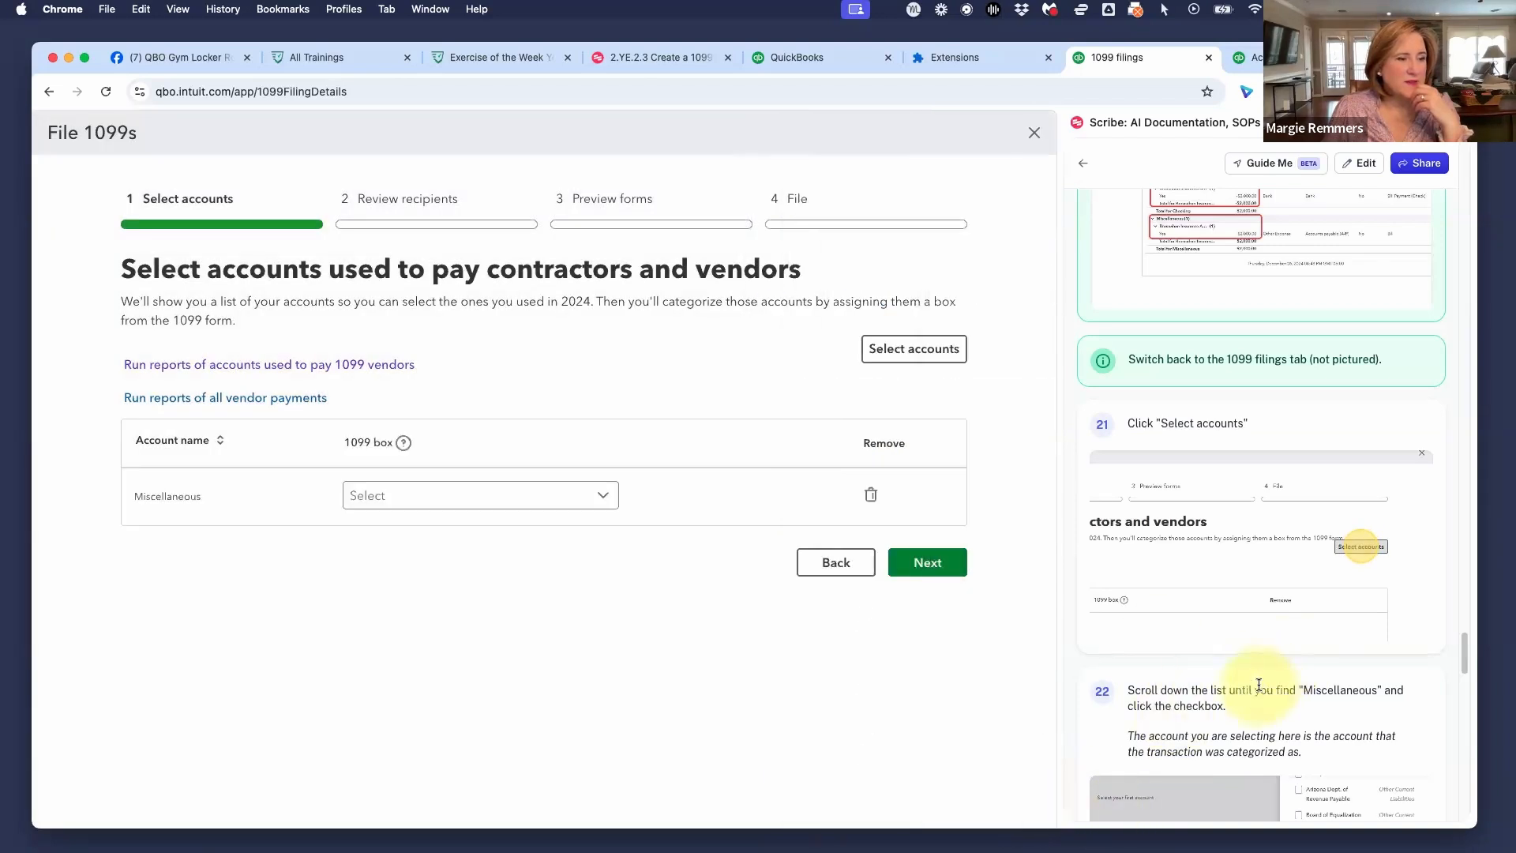
Assign the Miscellaneous account to "Non-employee compensation | Box 1 1099-NEC" per guide step 24, and continue to the recipient review
scroll(1258, 684, "down", 3)
scroll(1258, 684, "down", 4)
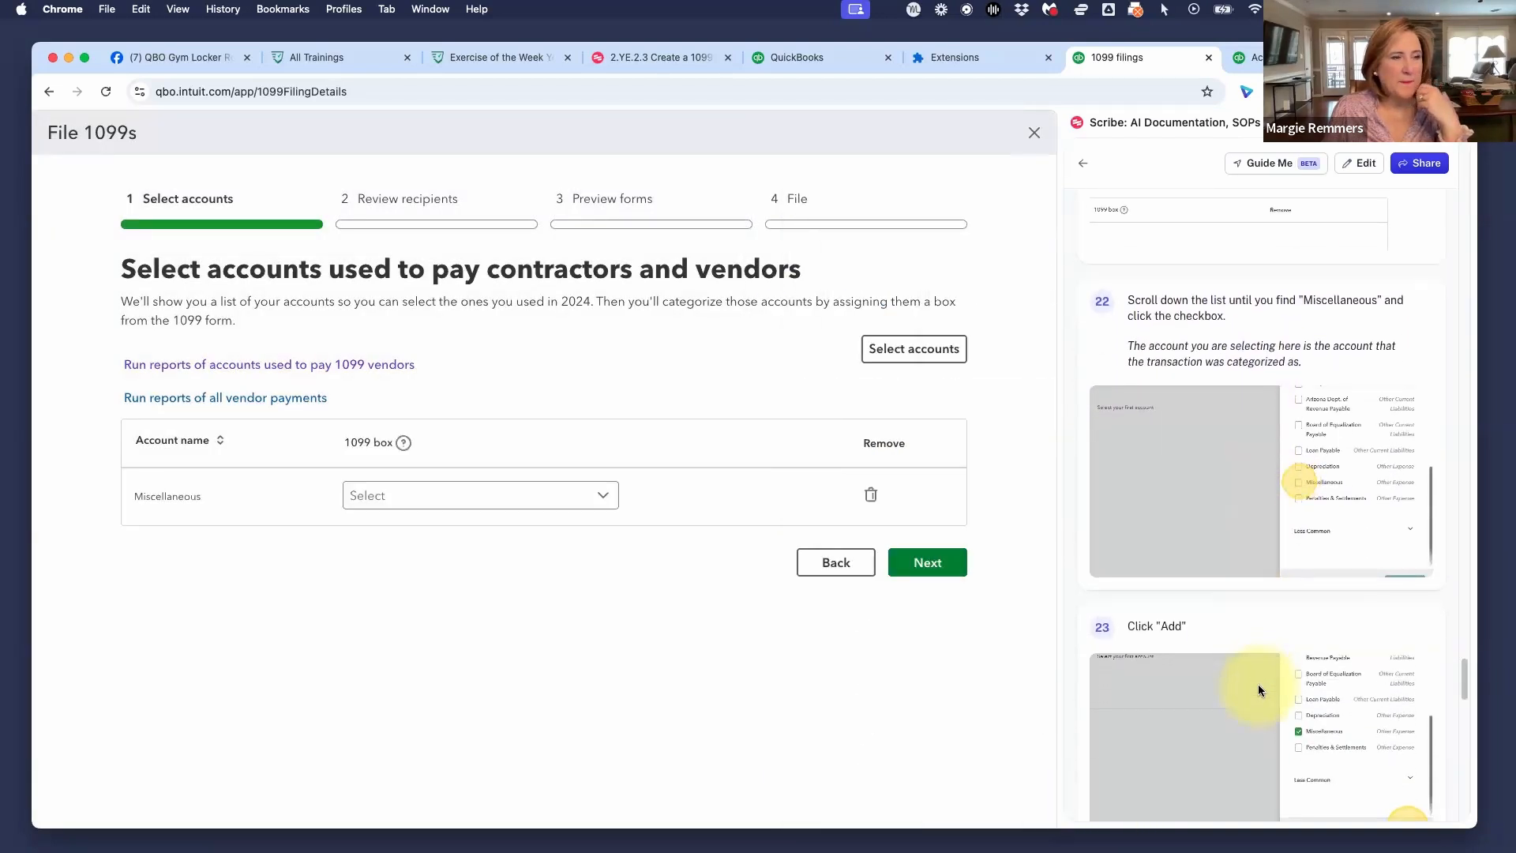
scroll(1258, 683, "down", 3)
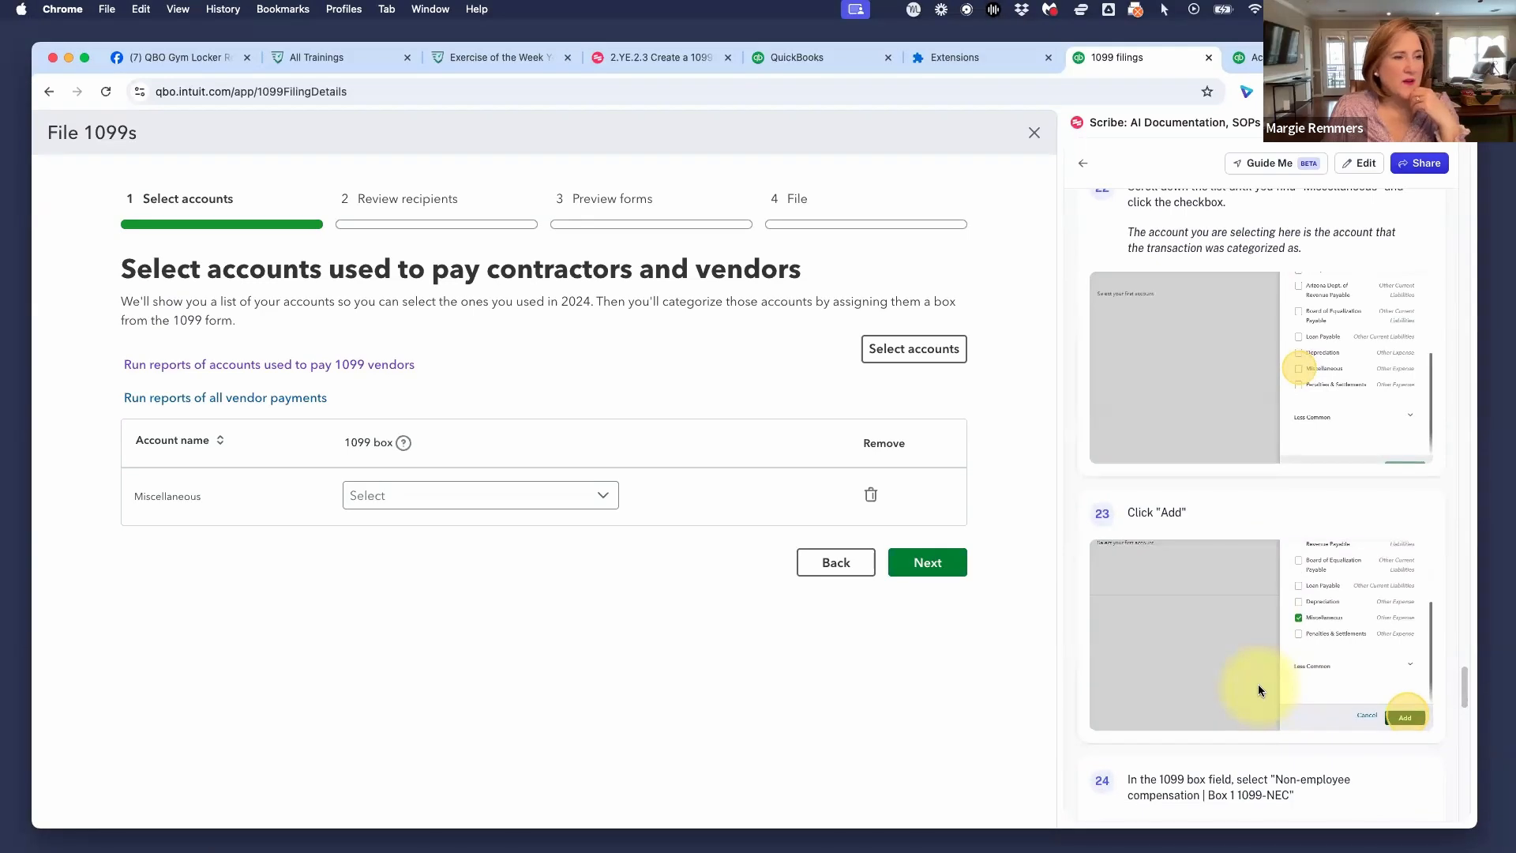
scroll(1257, 684, "down", 3)
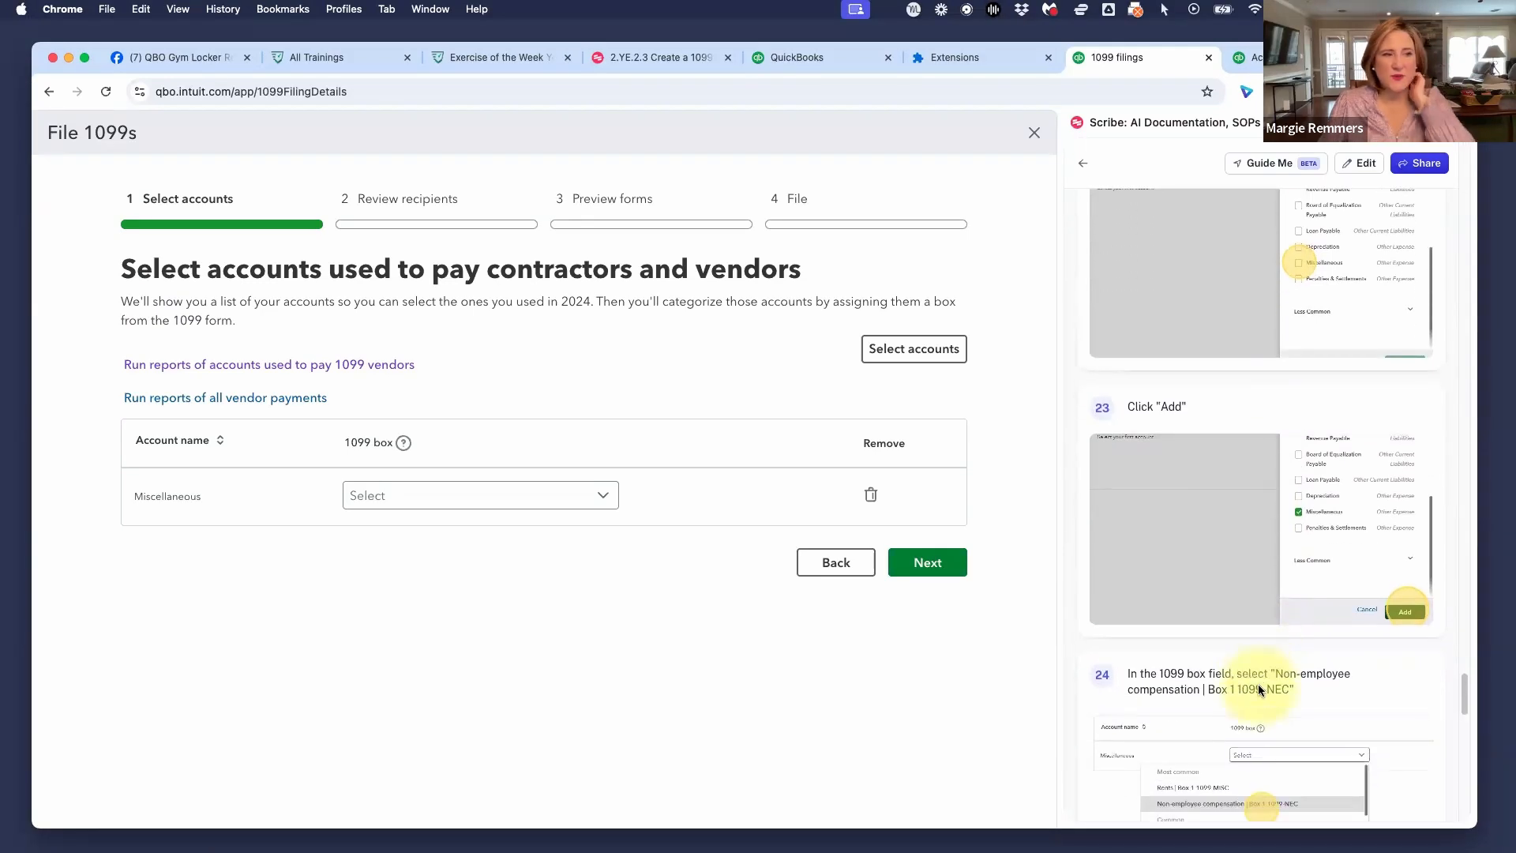
scroll(1257, 683, "down", 10)
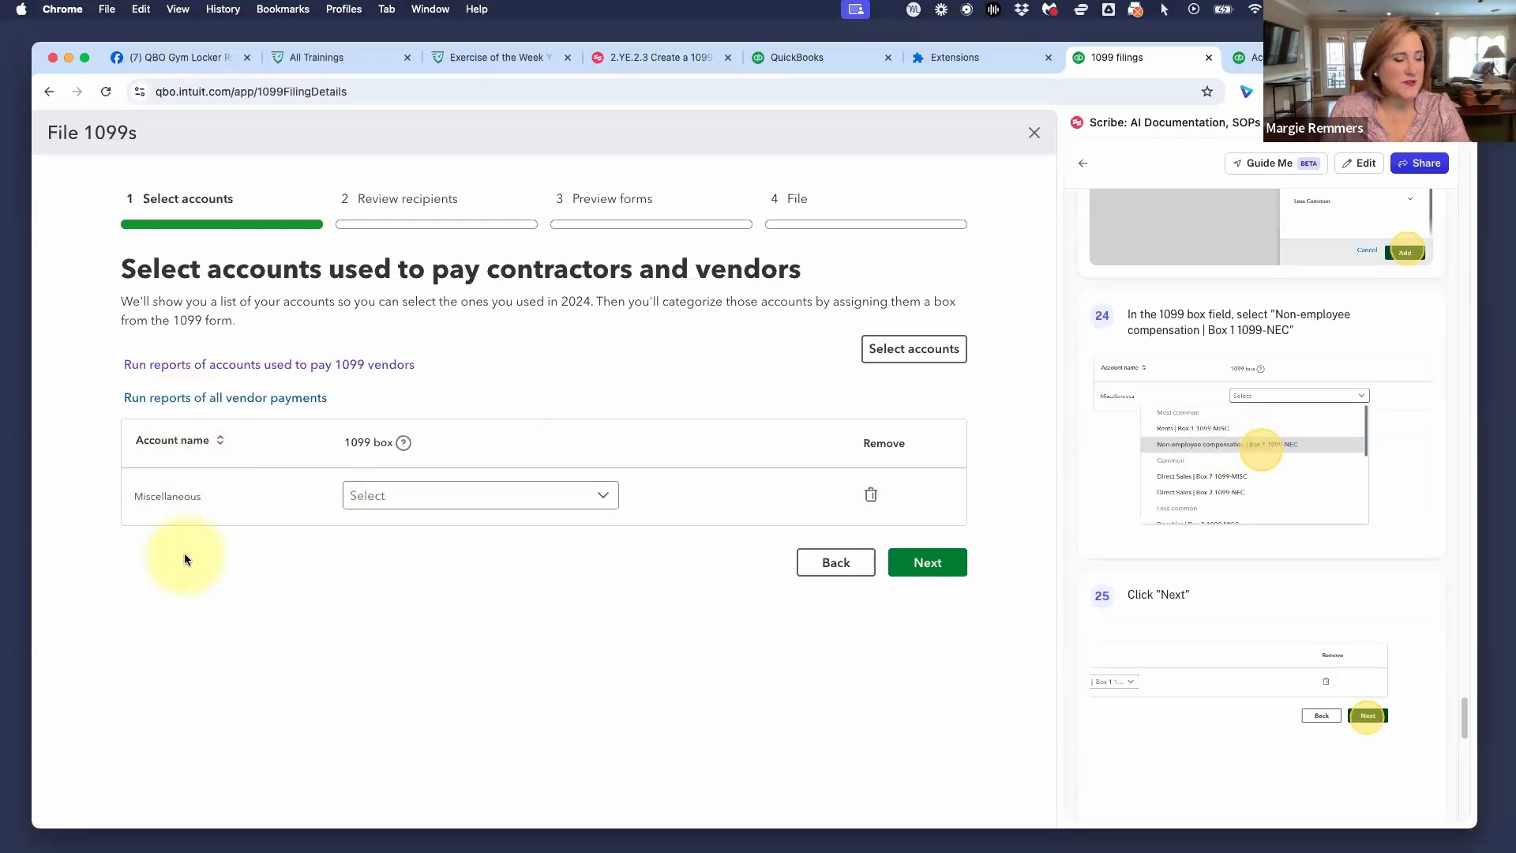
left_click(415, 497)
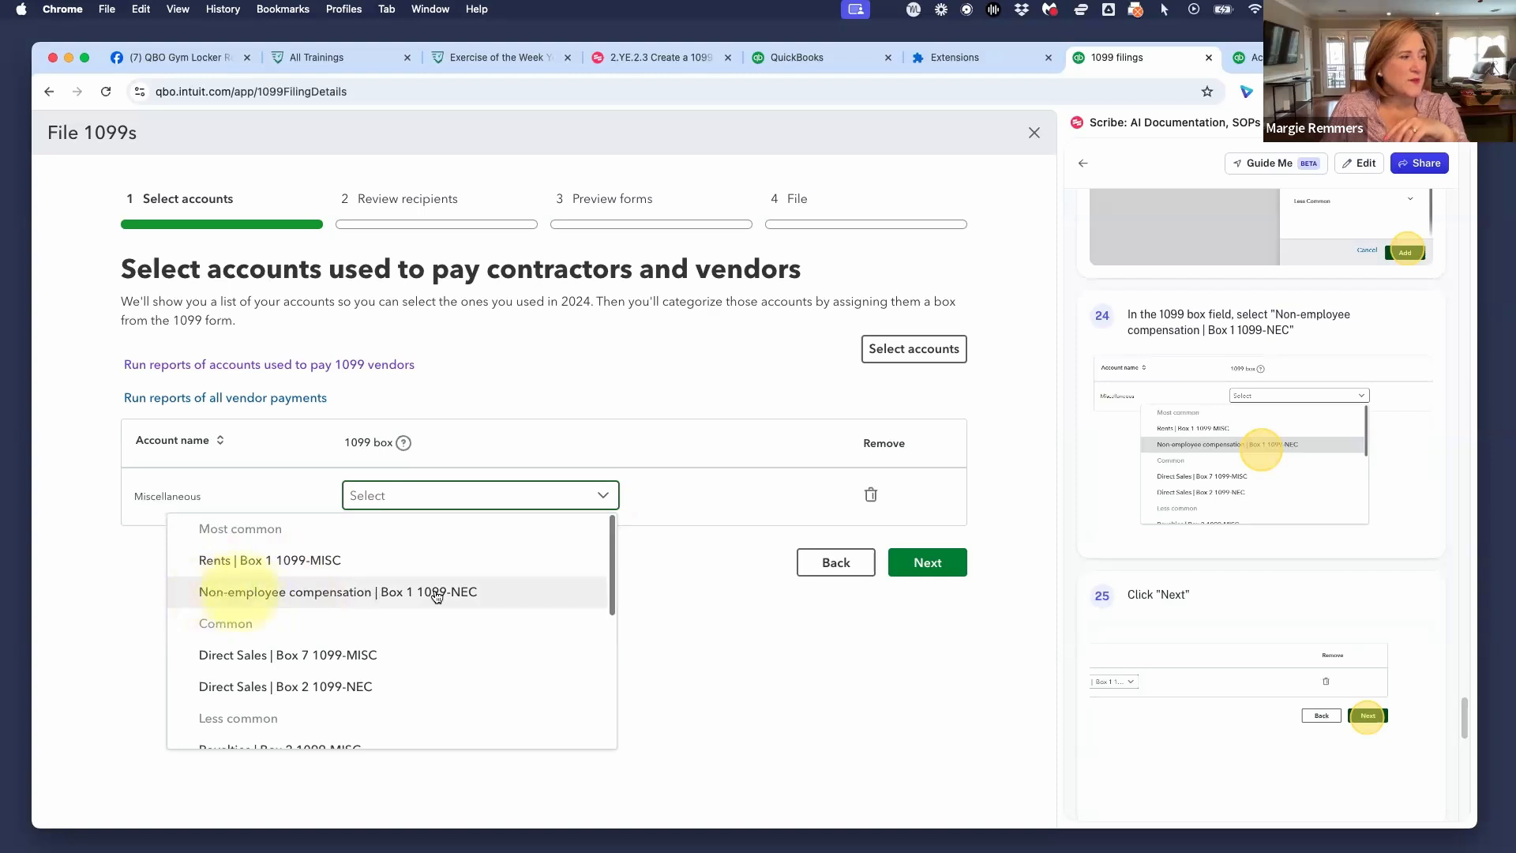
left_click(328, 594)
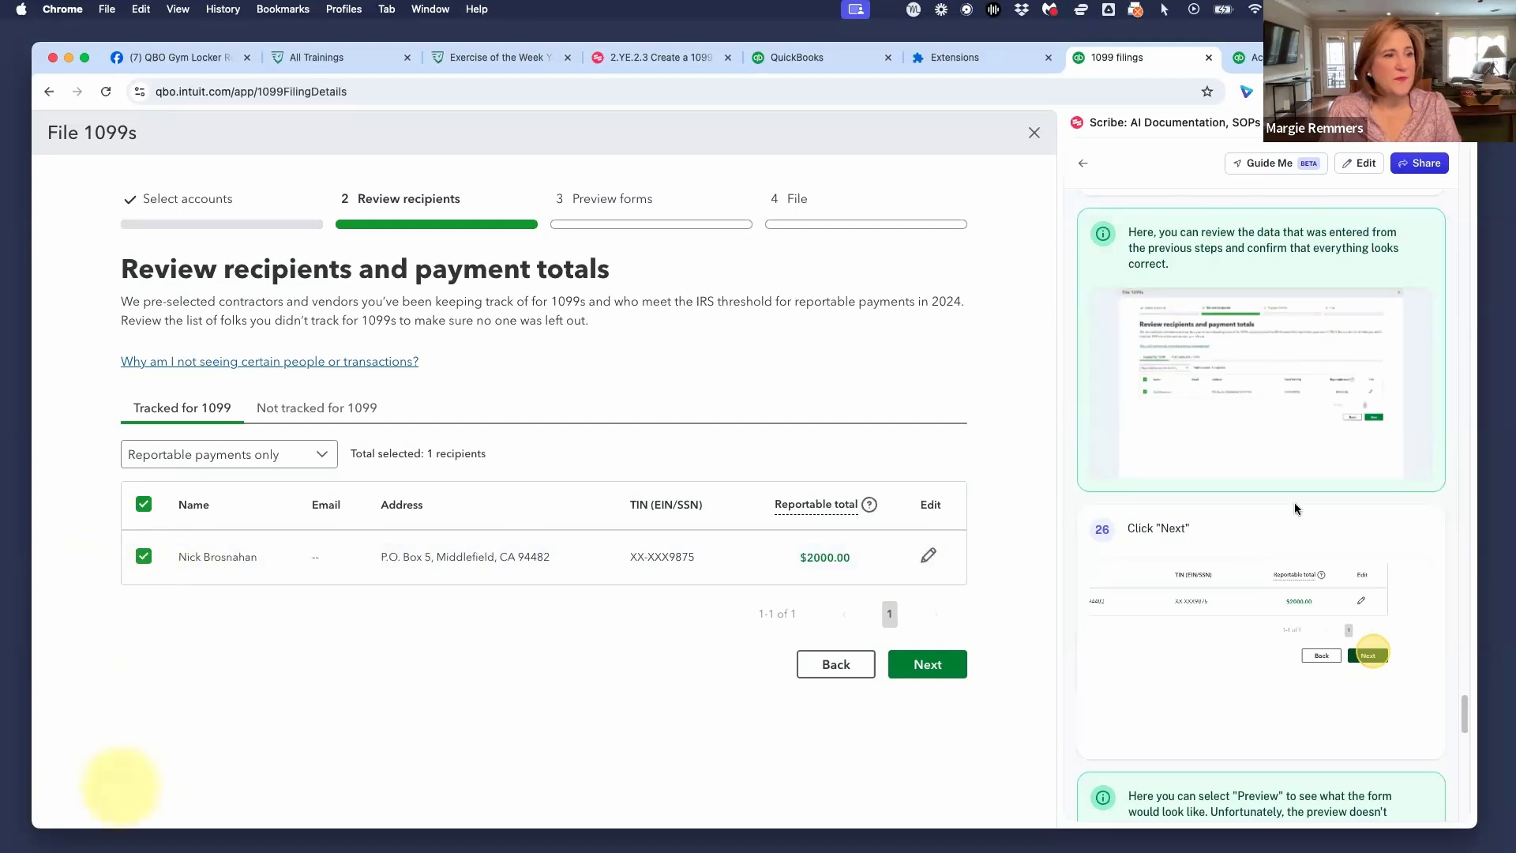
Accept the selected recipient, continue to the finished forms, and open and close the preview of the contractor's 1099-NEC
left_click(931, 665)
scroll(1268, 668, "down", 7)
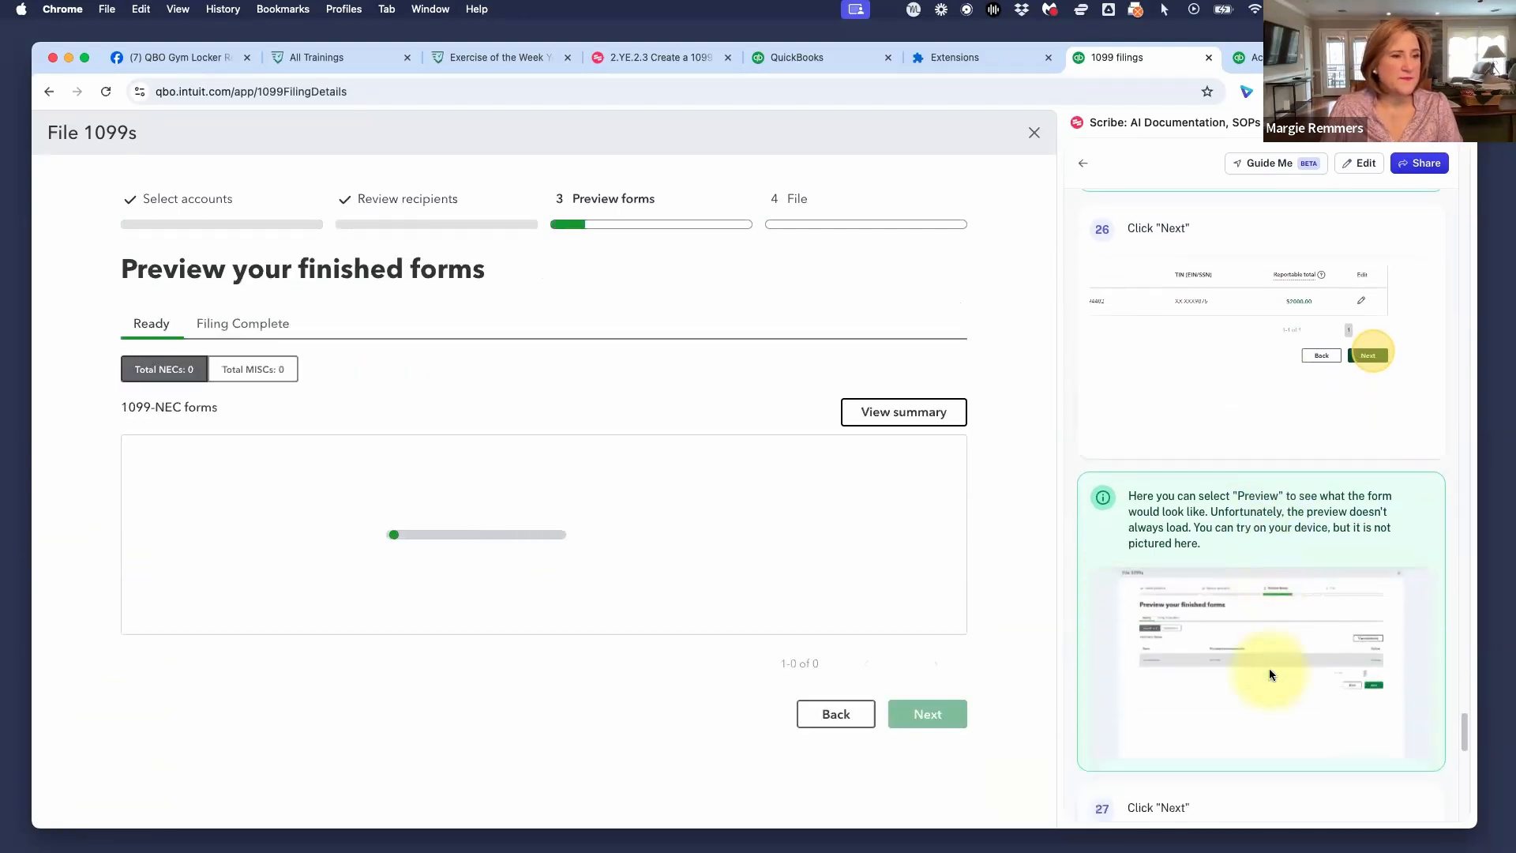
scroll(1267, 668, "down", 2)
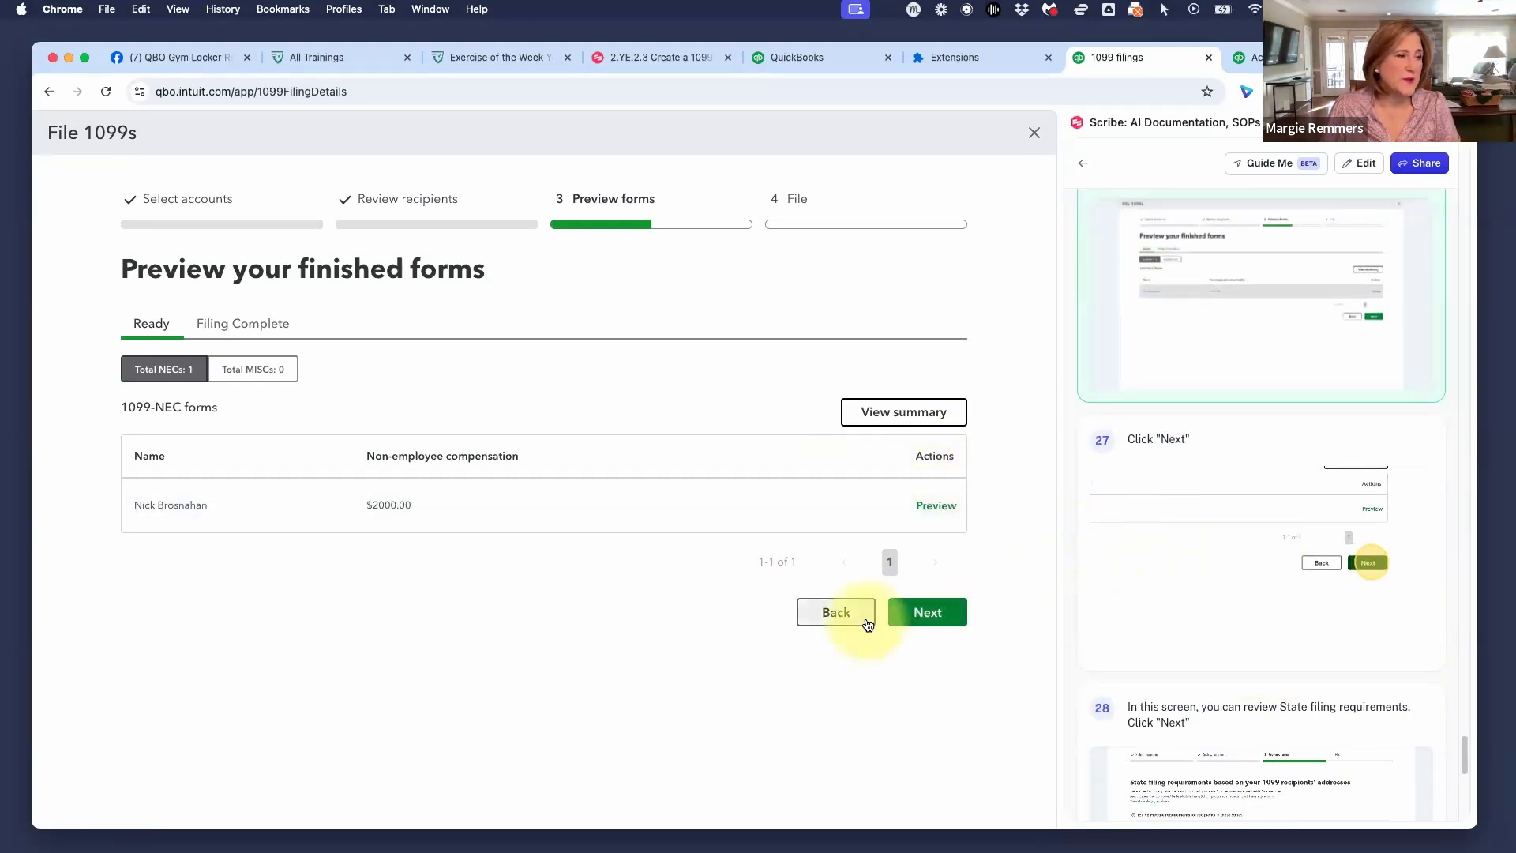
left_click(936, 505)
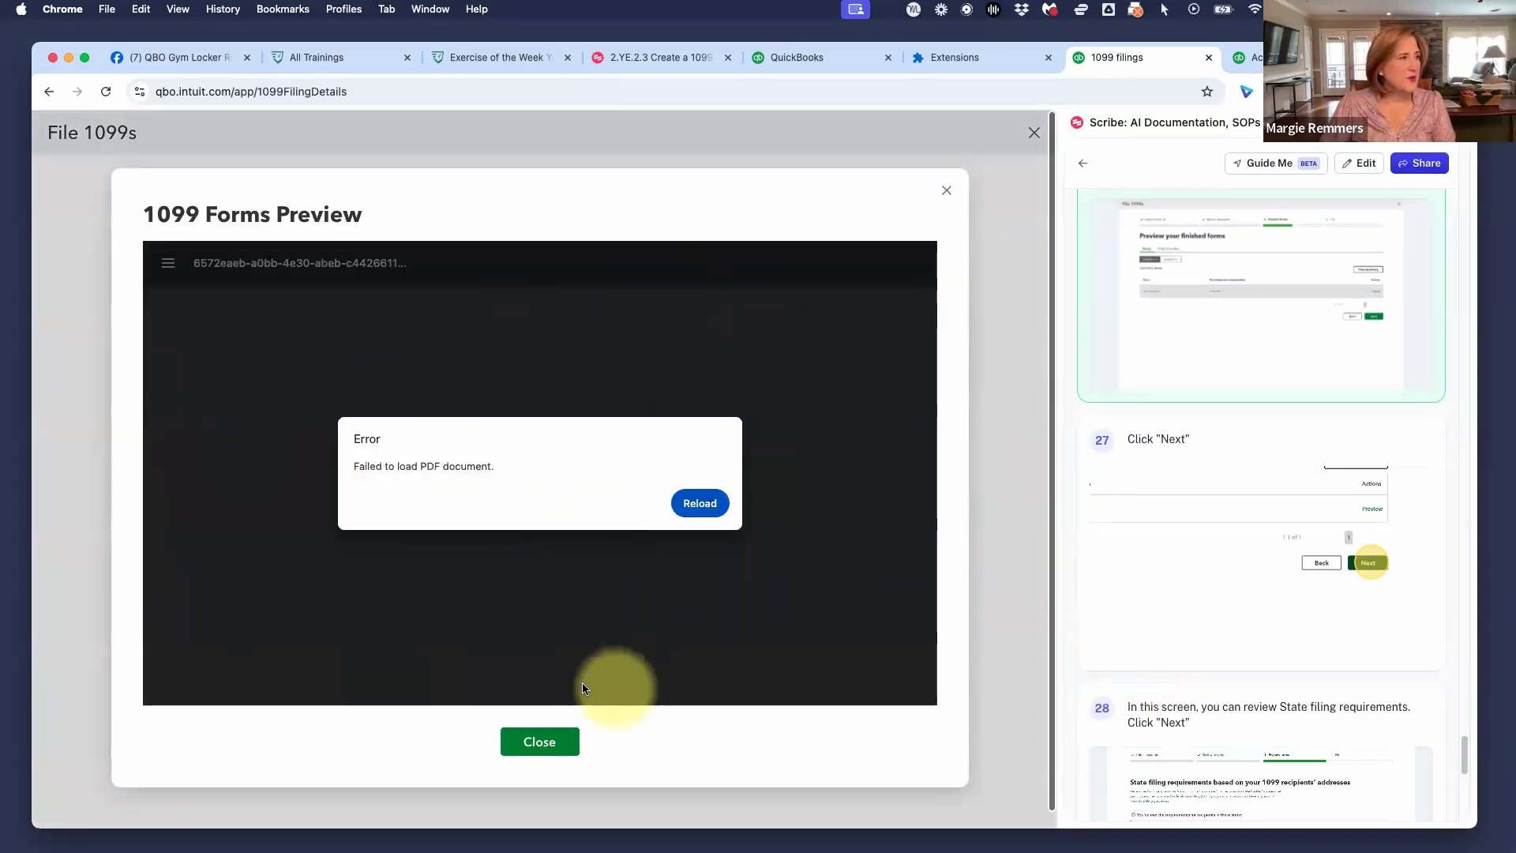
left_click(538, 743)
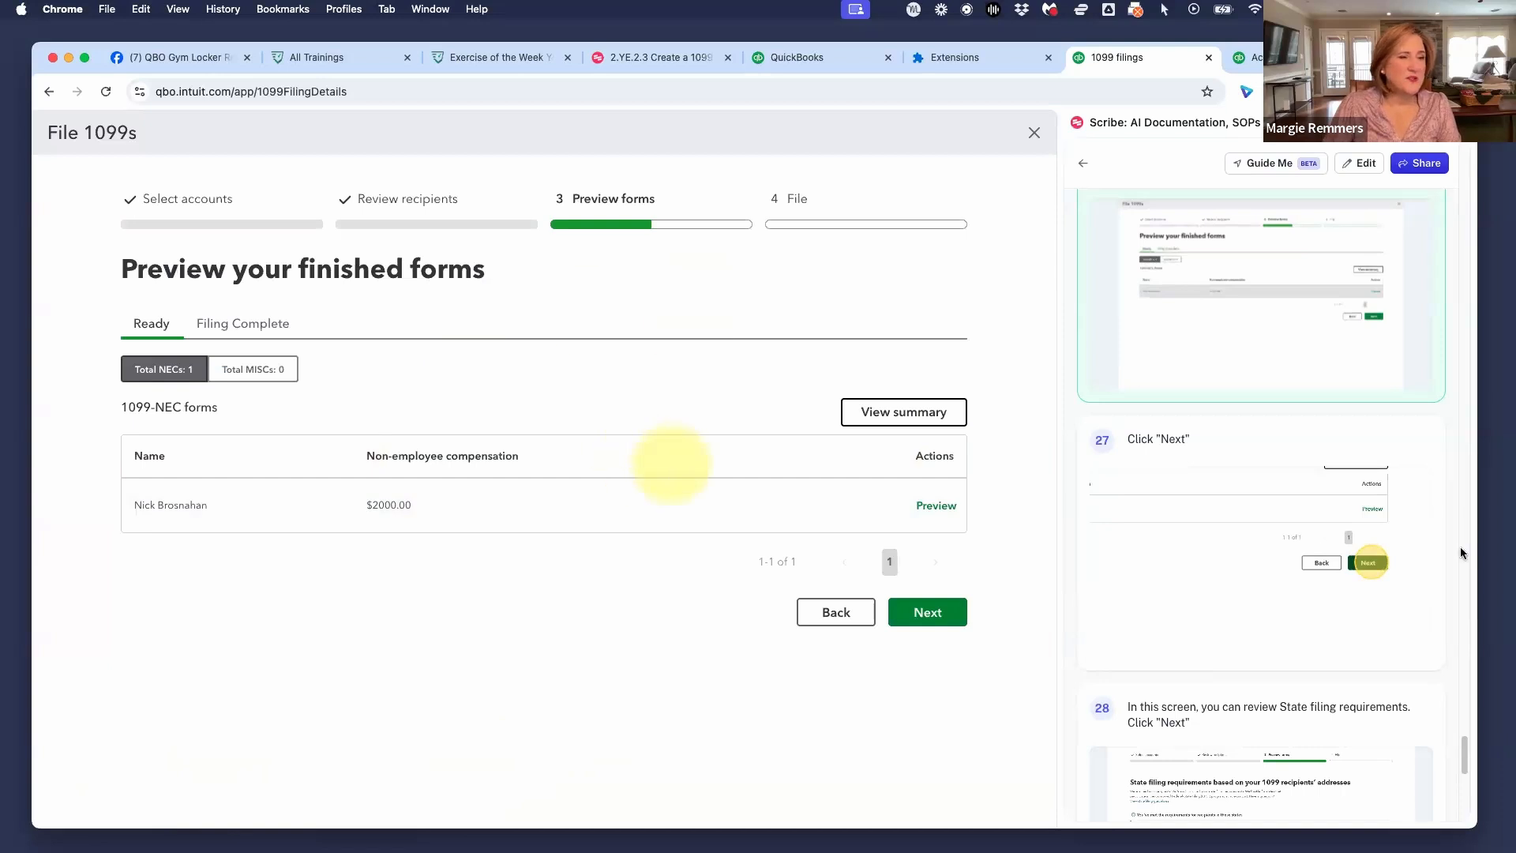
Follow guide steps 27 and 28 through the state filing requirements to the final File stage, and review the filing options
scroll(1153, 538, "down", 5)
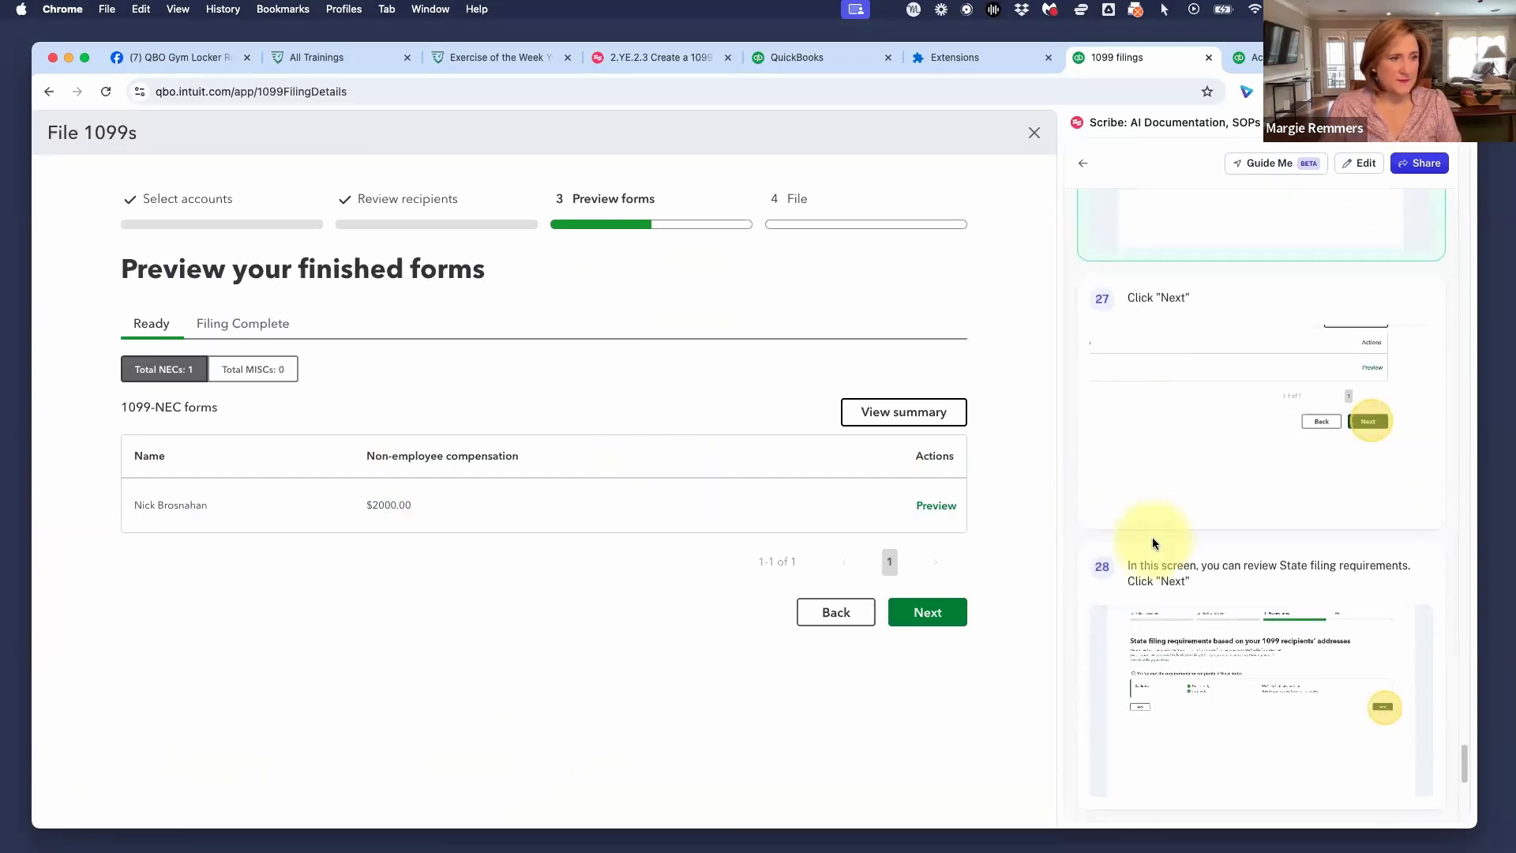
scroll(1153, 542, "down", 1)
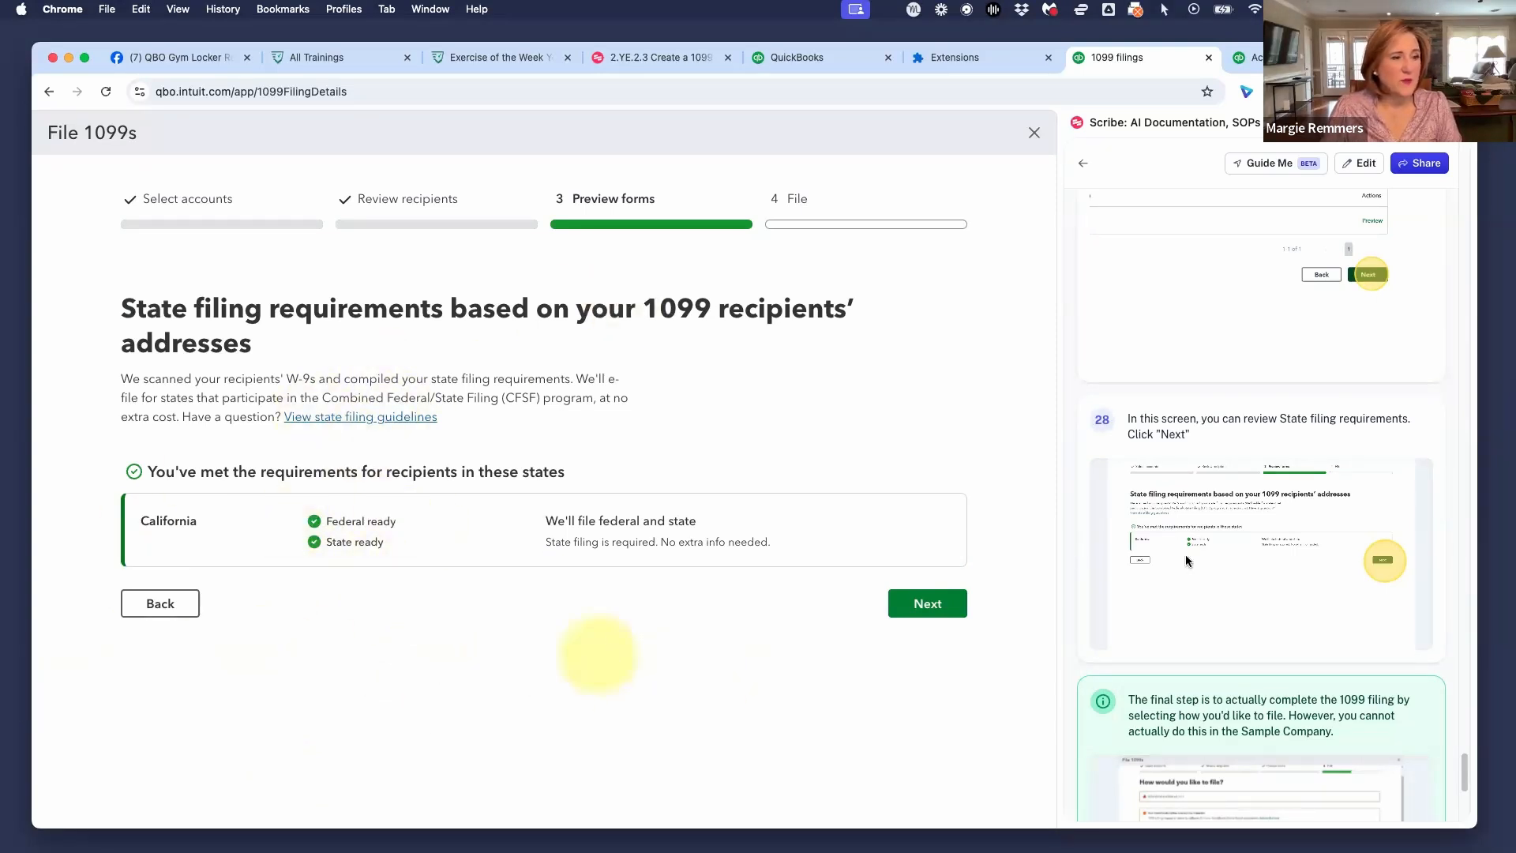
scroll(1283, 599, "down", 5)
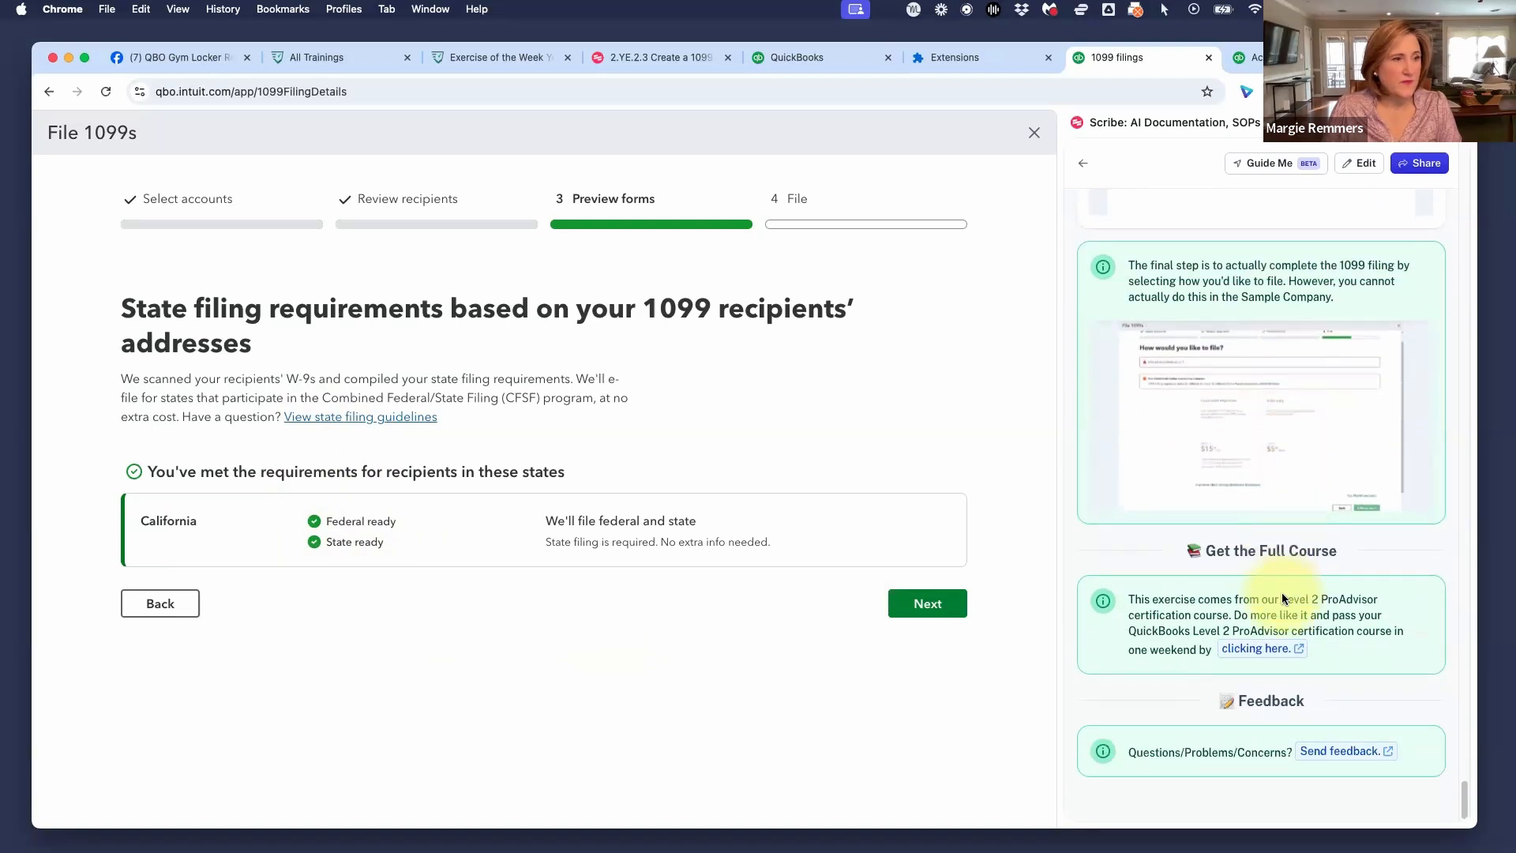
left_click(925, 603)
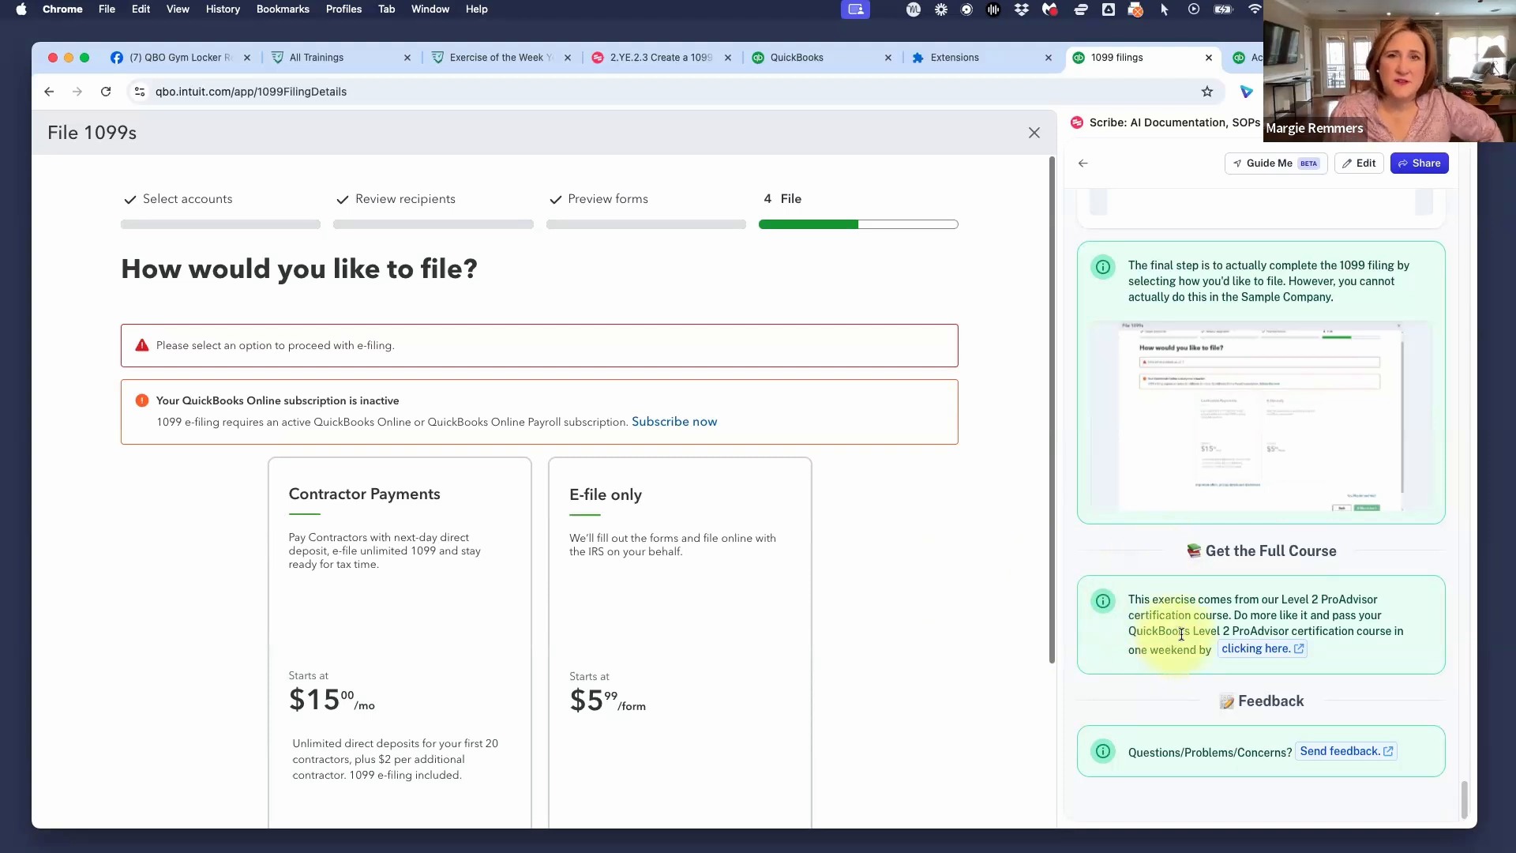
scroll(989, 701, "down", 3)
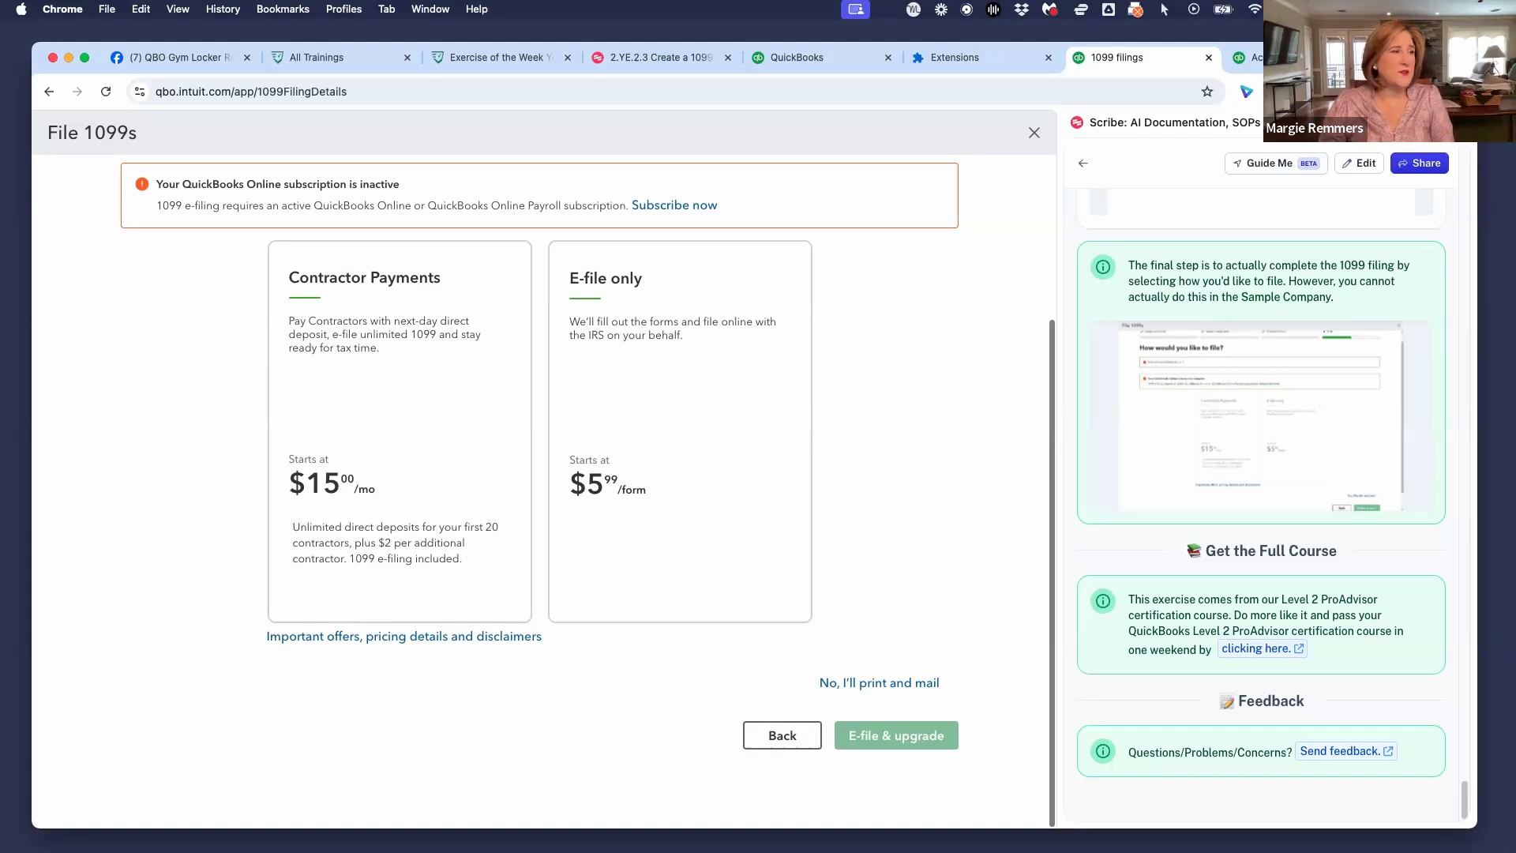
Return to the Exercise of the Week browser tab and close the Scribe guide beside it
left_click(515, 63)
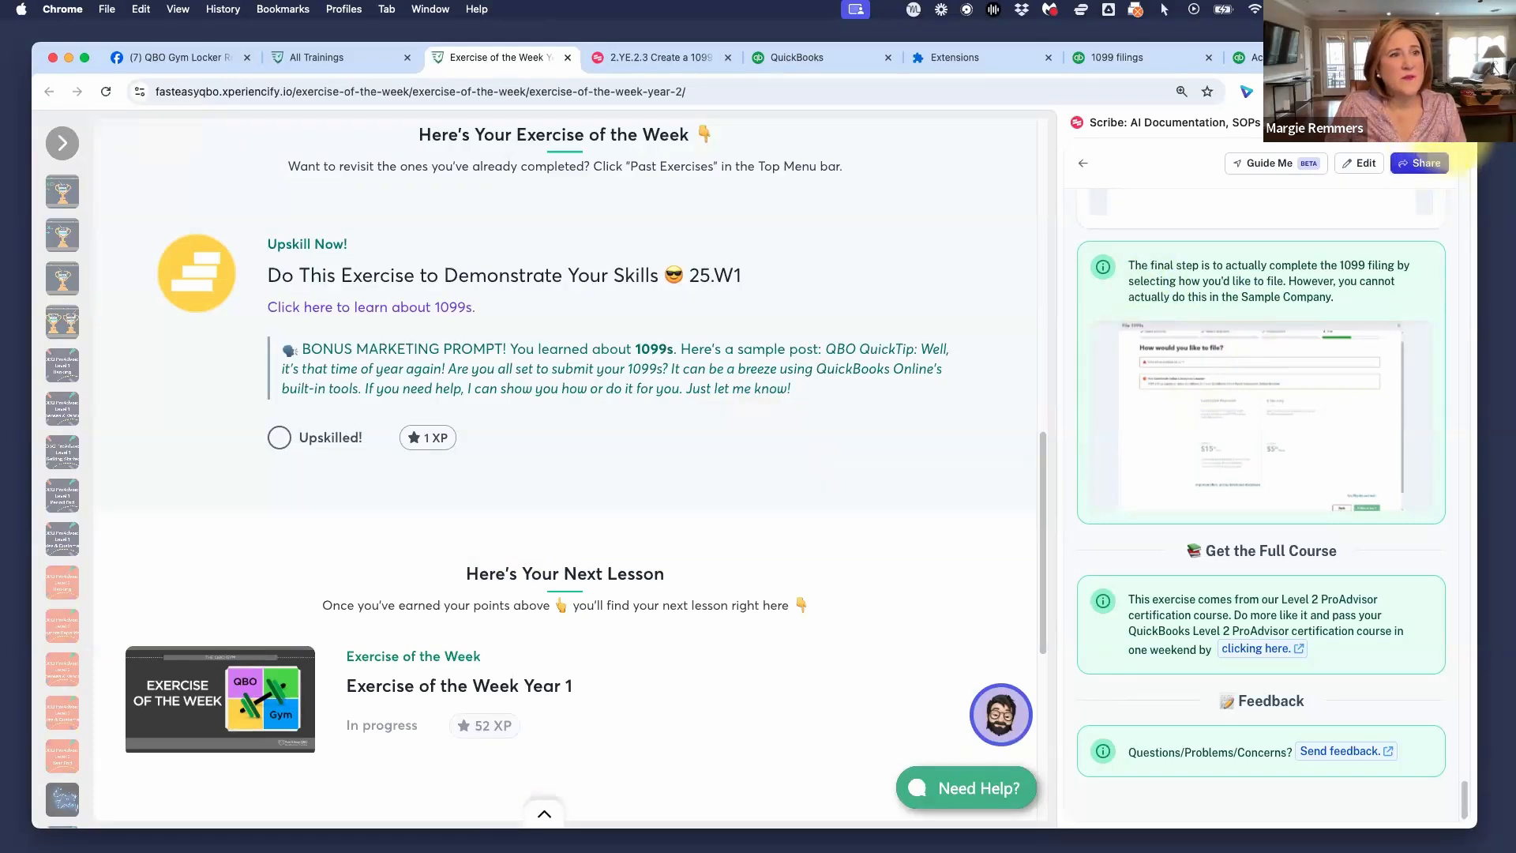
left_click(1455, 123)
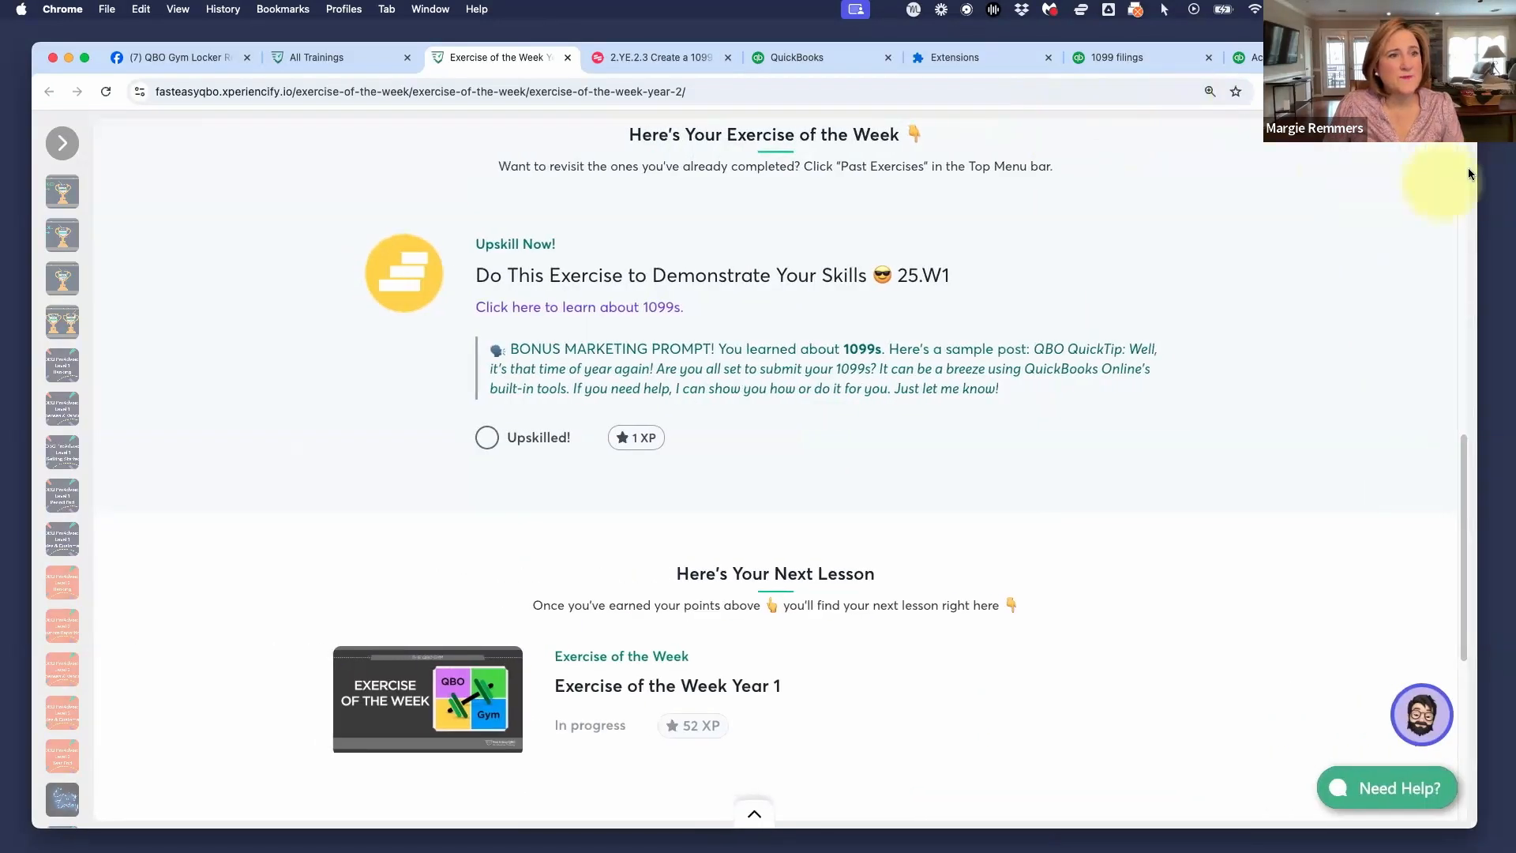